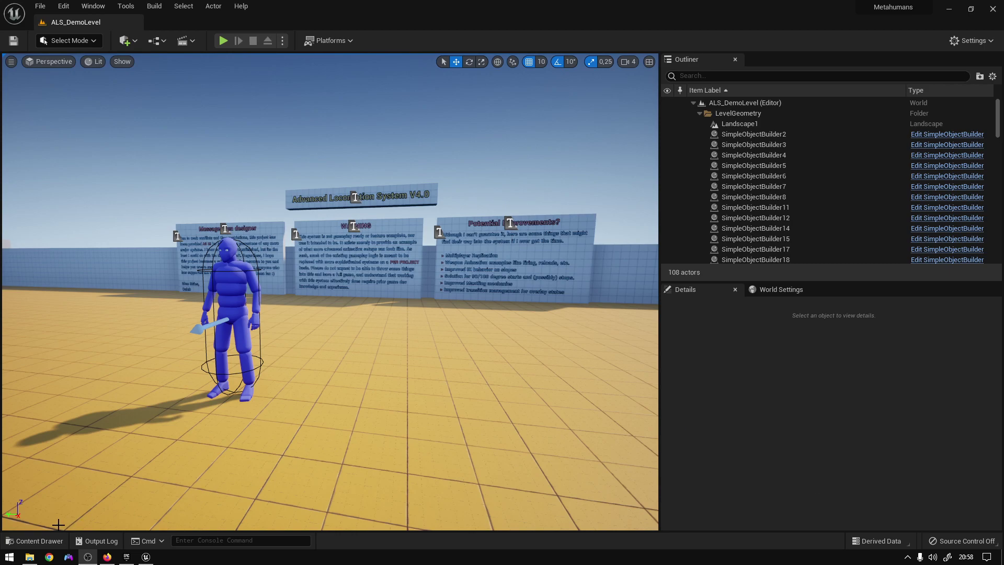
# Open the Quixel Bridge library to add Quixel content to the project
pyautogui.click(34, 540)
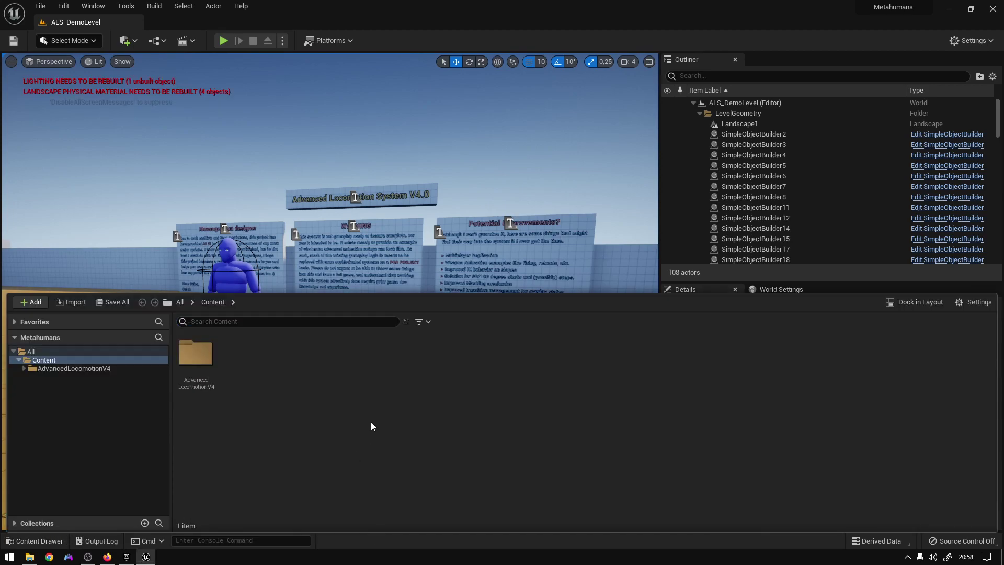
pyautogui.click(32, 302)
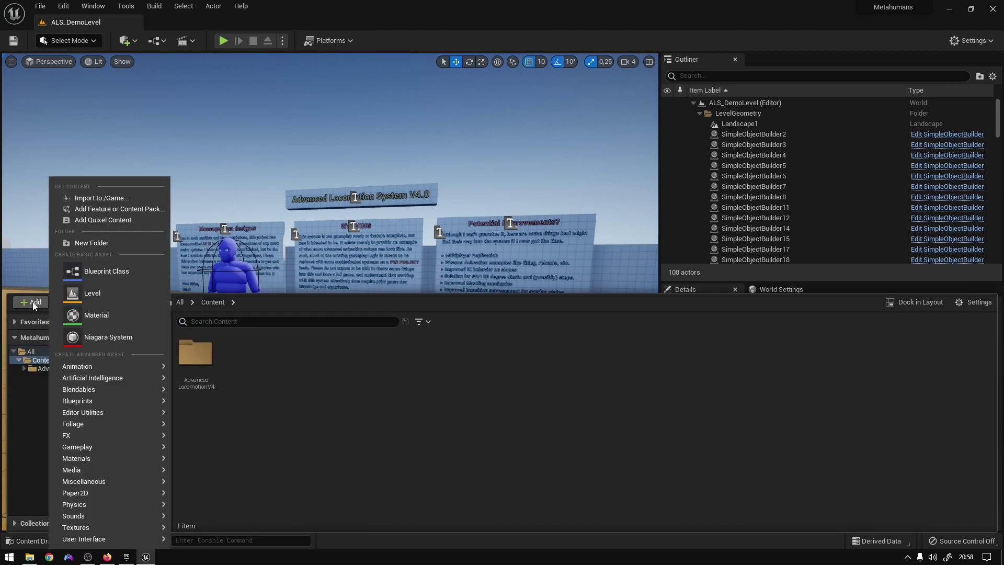
pyautogui.click(109, 219)
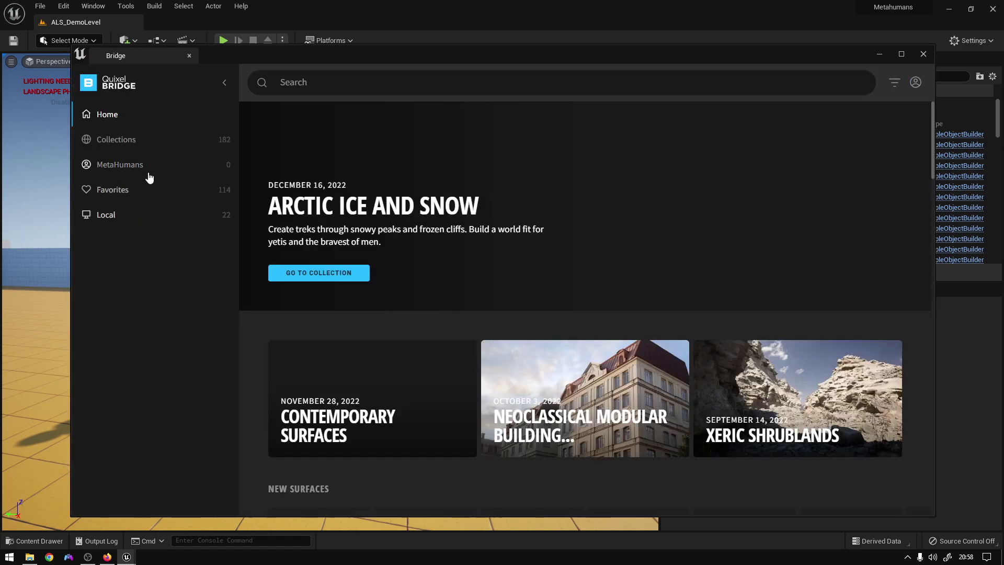
# Export the low-quality Base MetaHuman from the My MetaHumans collection into the project
pyautogui.click(112, 177)
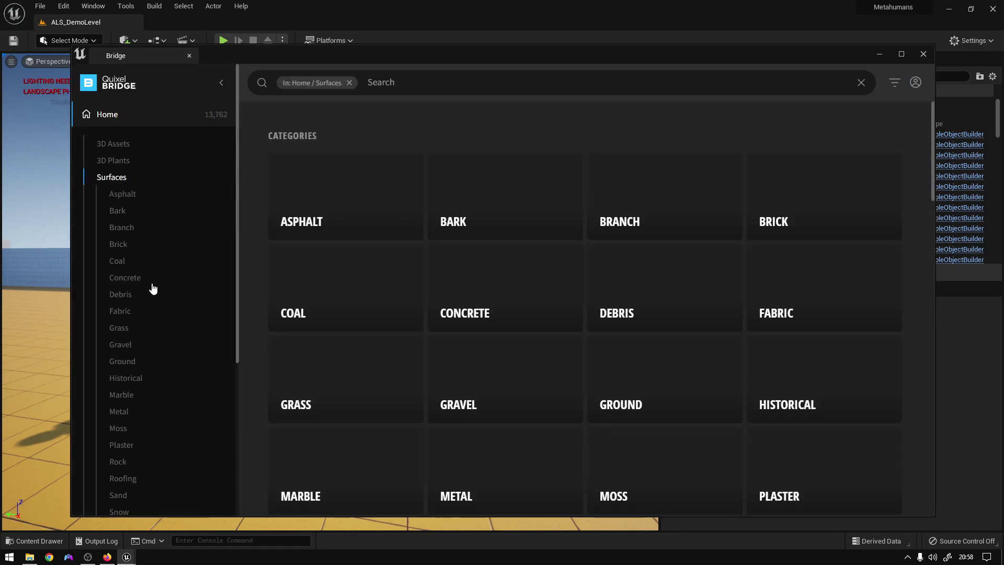
pyautogui.click(110, 114)
pyautogui.click(127, 265)
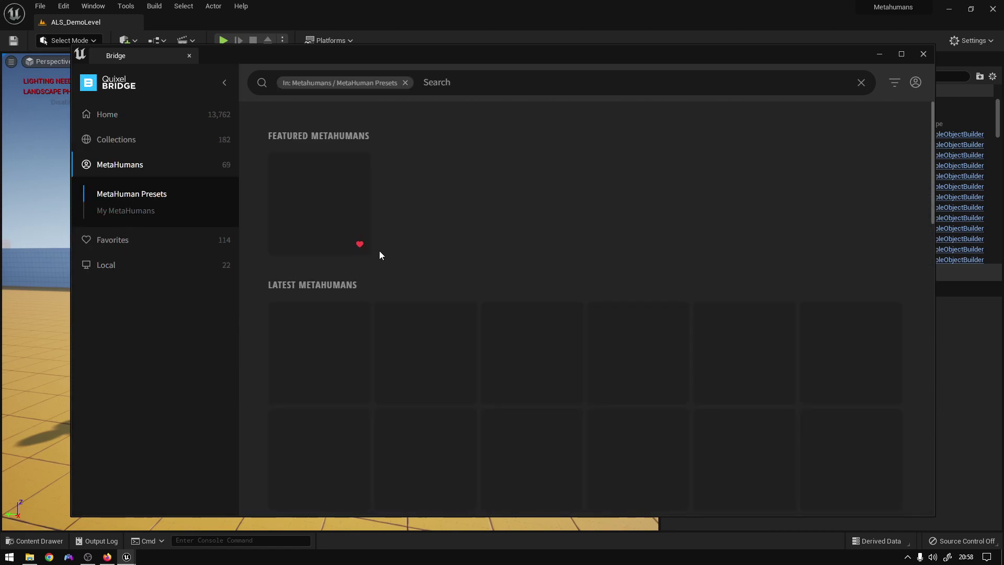
pyautogui.click(148, 212)
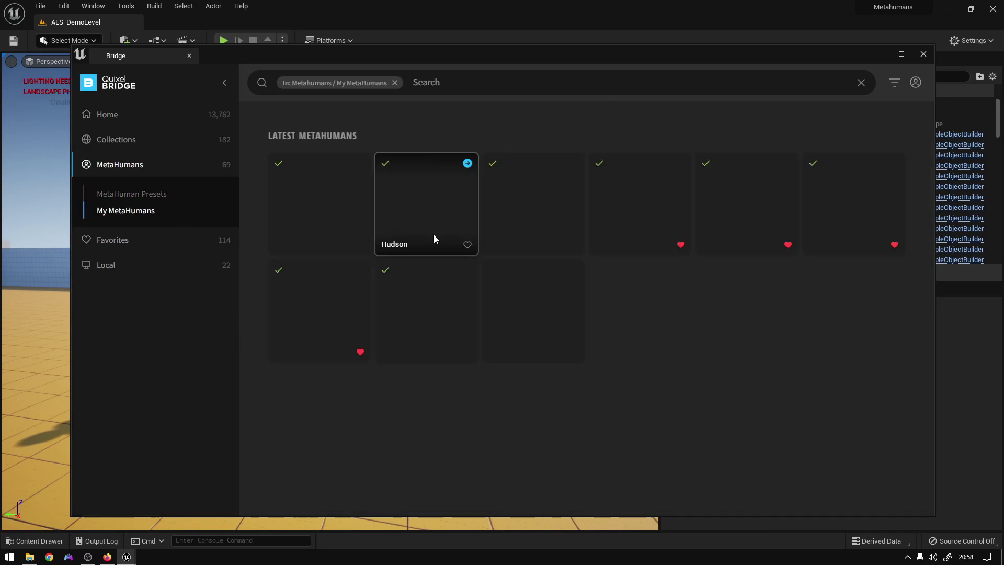
pyautogui.moveTo(663, 202)
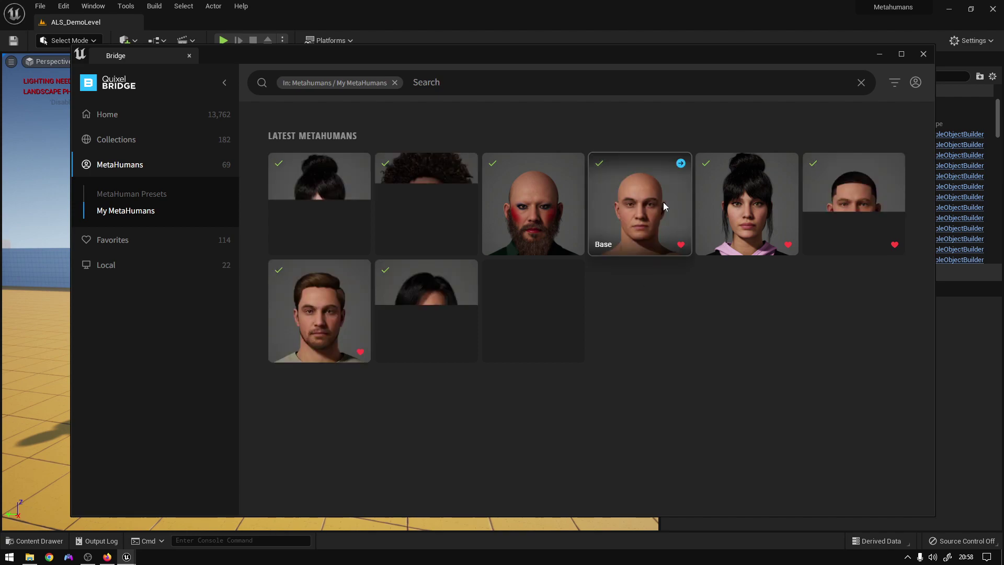
pyautogui.click(680, 163)
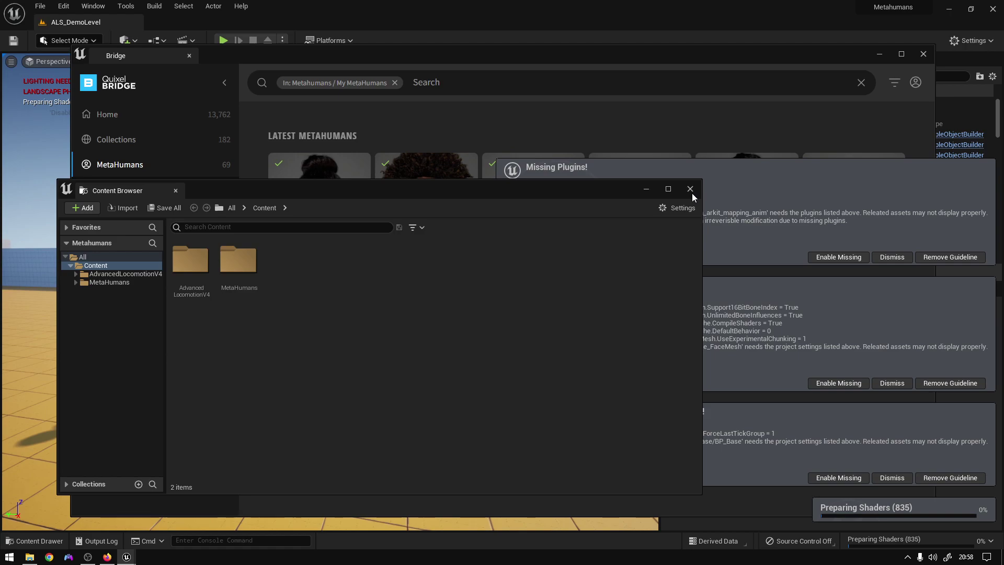
# Enable all missing plugins and project settings required by the MetaHuman, and close the extra Content Browser and Bridge windows
pyautogui.click(842, 258)
pyautogui.click(838, 383)
pyautogui.click(844, 413)
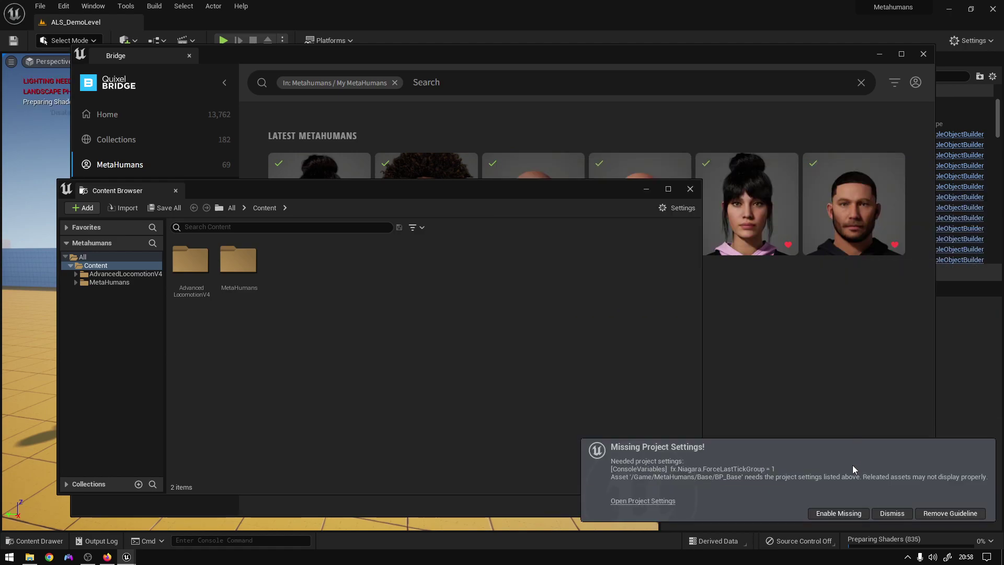
pyautogui.click(843, 512)
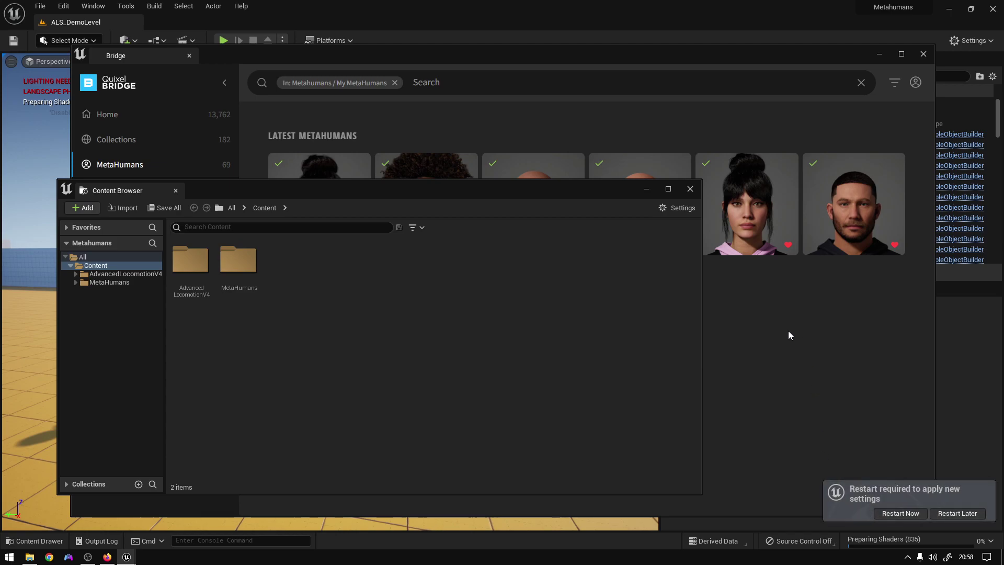
pyautogui.click(690, 188)
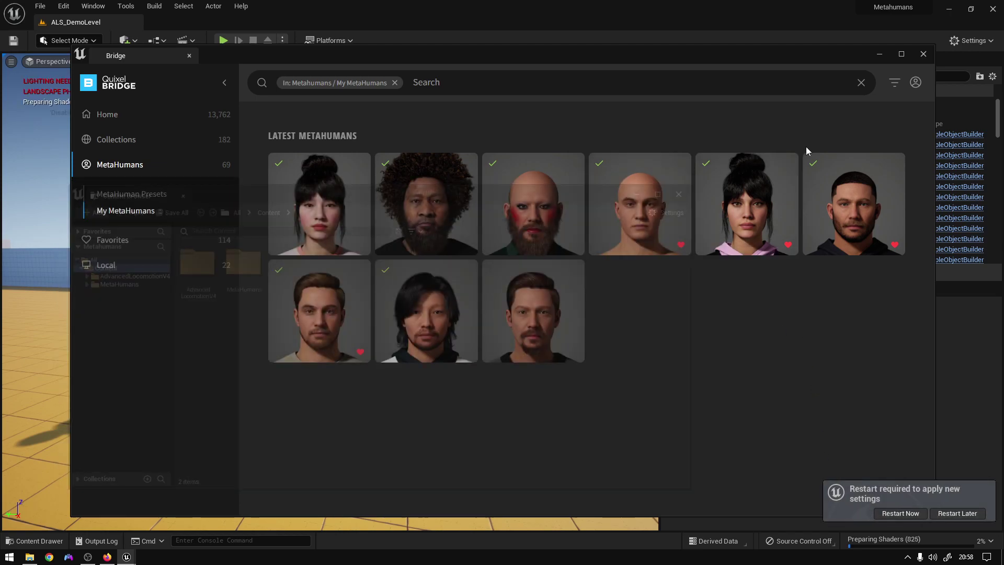
pyautogui.click(924, 54)
# Enable the Alembic Groom Importer plugin and restart the editor to apply it, closing the reopened plugin list
pyautogui.click(973, 43)
pyautogui.click(962, 90)
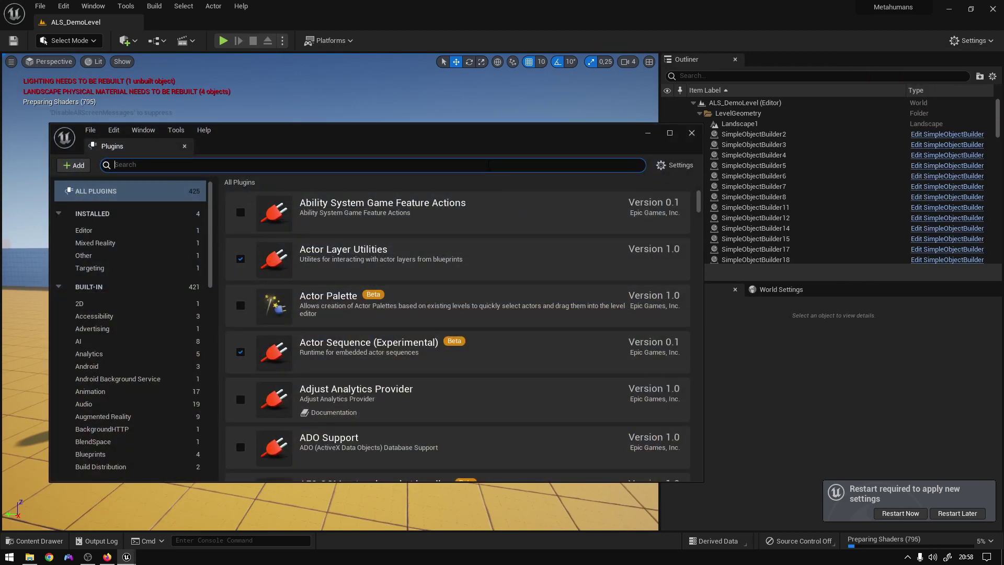
pyautogui.write('groom')
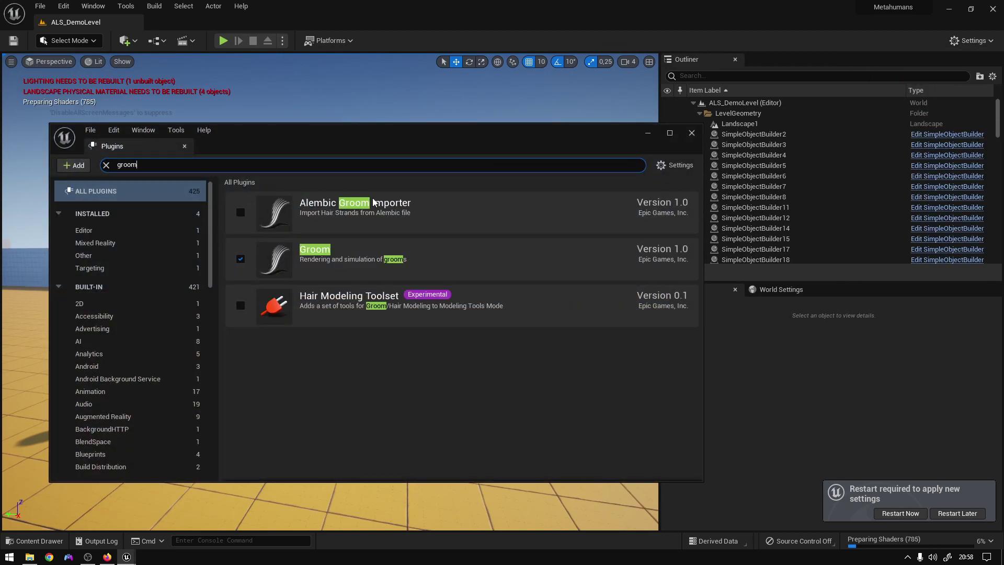
pyautogui.click(241, 210)
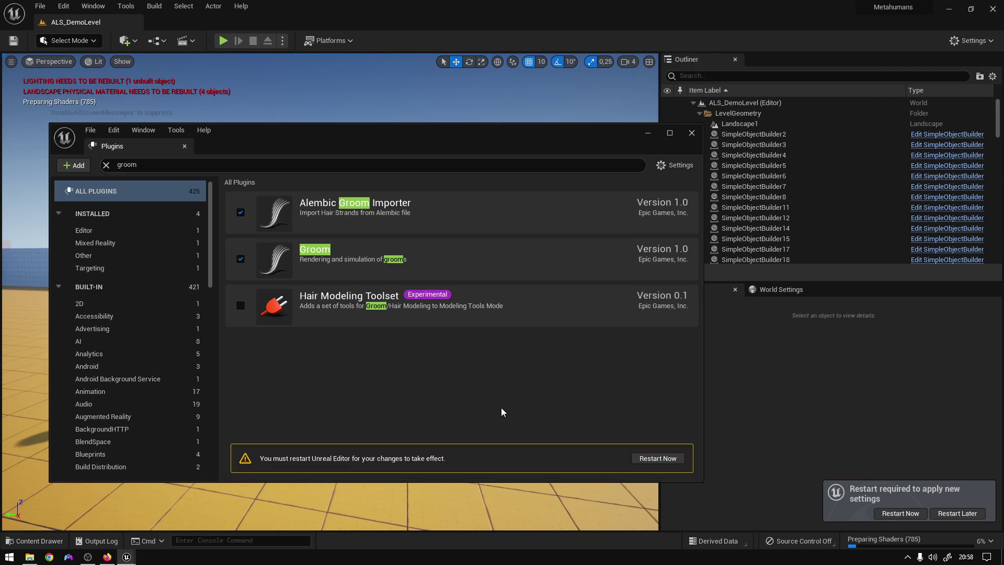
pyautogui.click(655, 458)
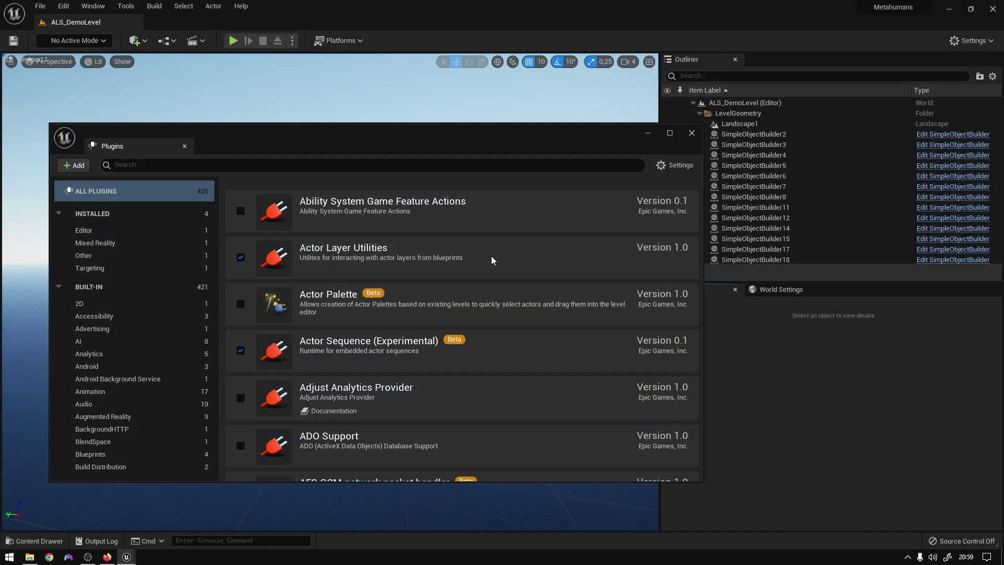
pyautogui.click(691, 134)
# Add the Third Person blueprint content pack to the project and close the windows left open
pyautogui.click(53, 542)
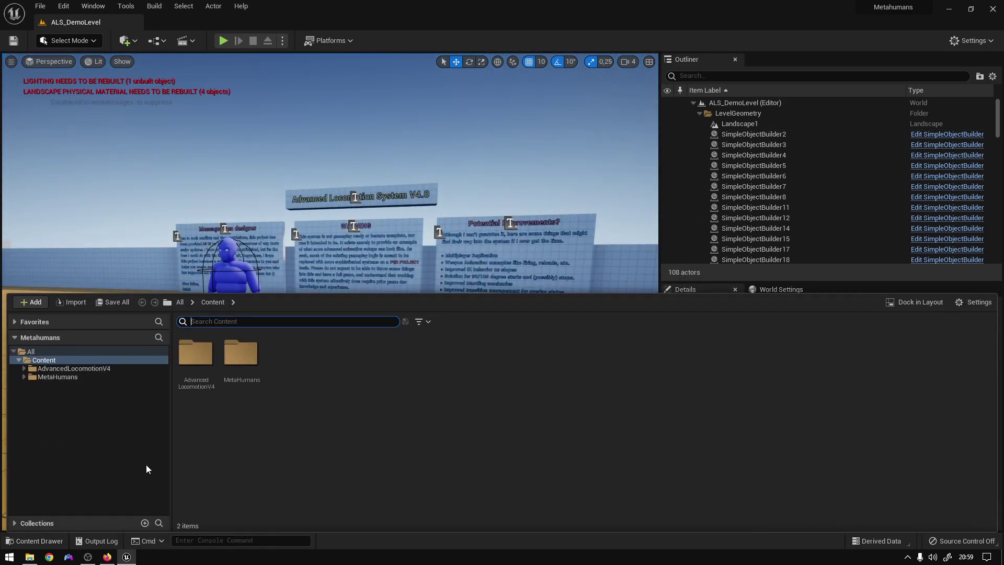
pyautogui.click(30, 303)
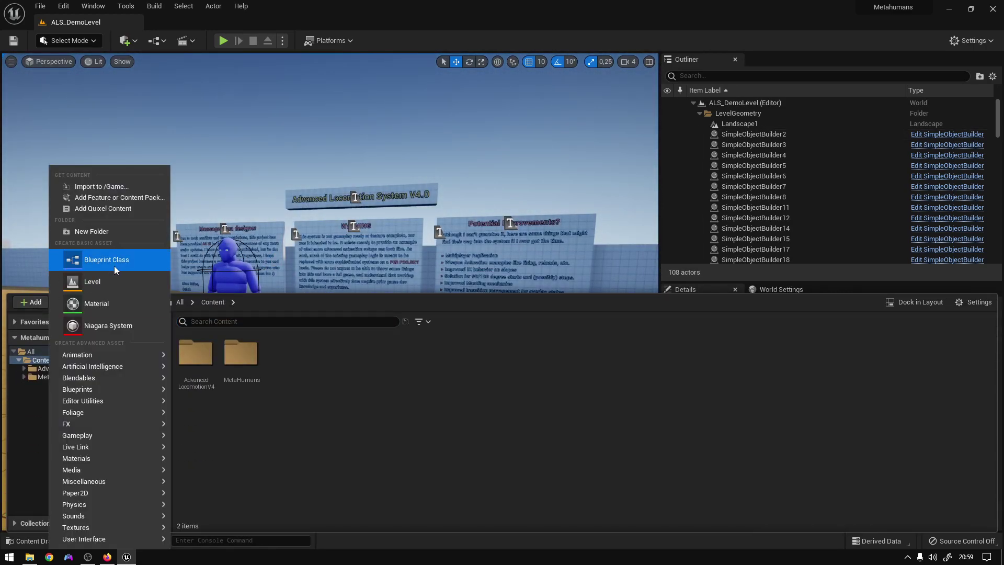
pyautogui.click(118, 199)
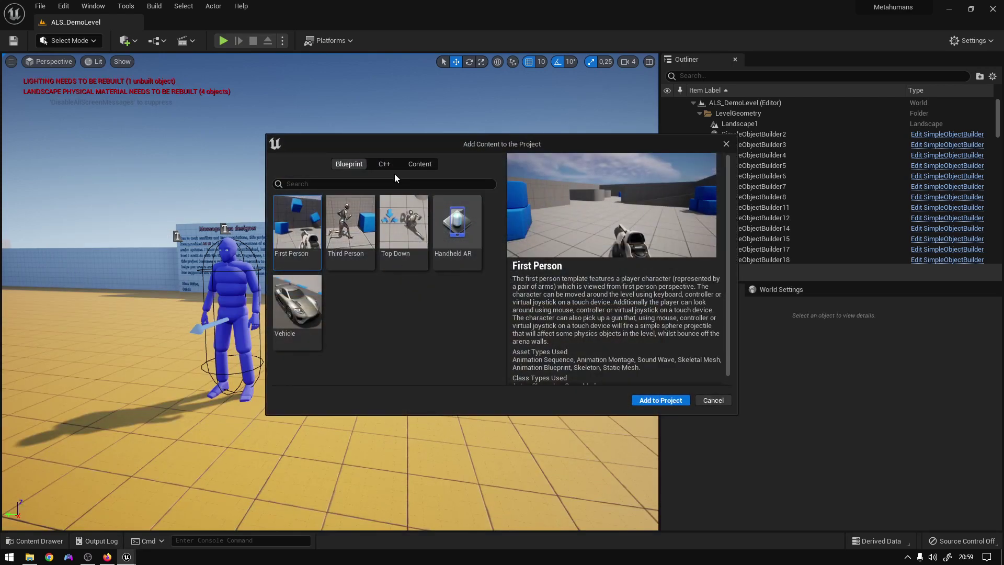
pyautogui.click(363, 240)
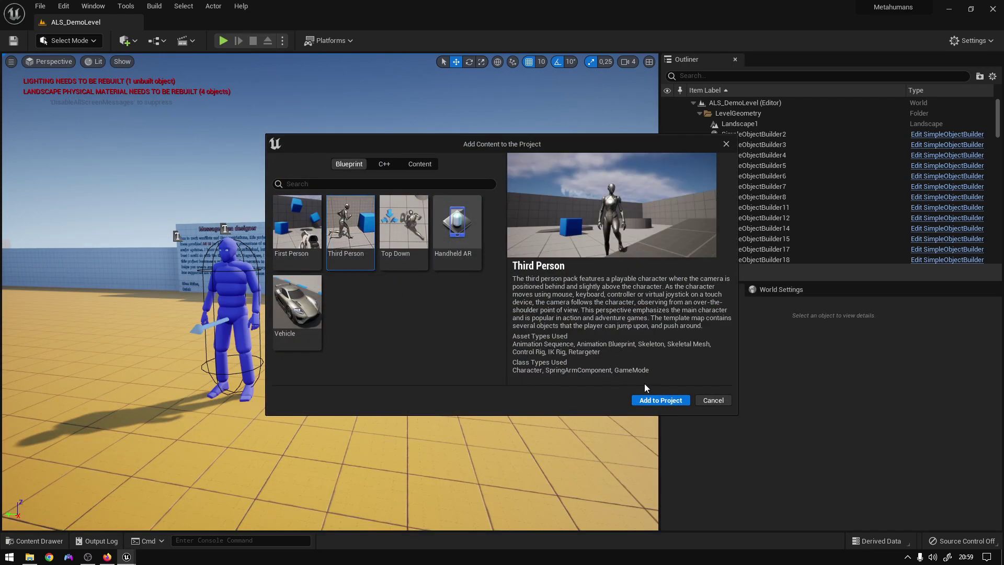
pyautogui.click(659, 400)
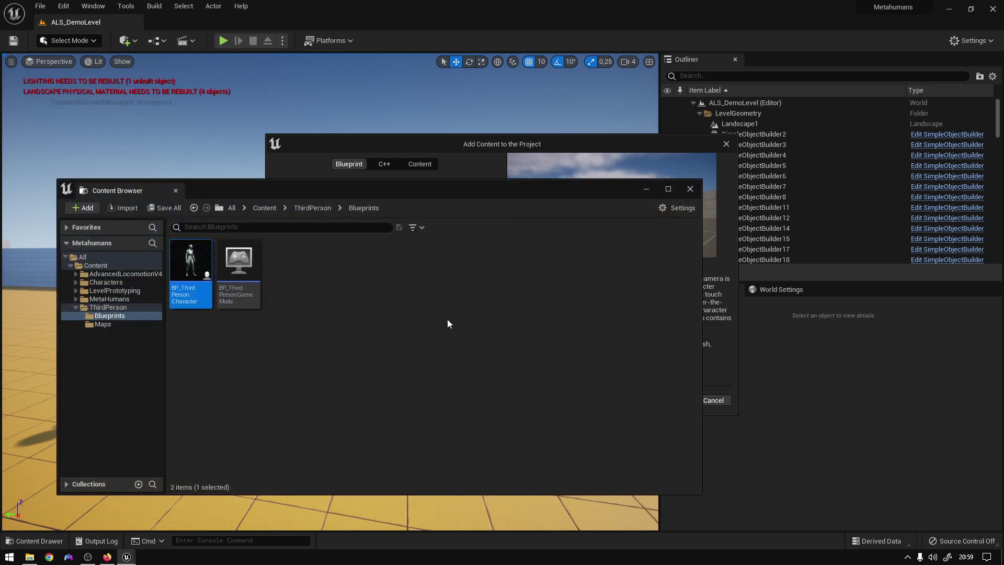
pyautogui.click(690, 189)
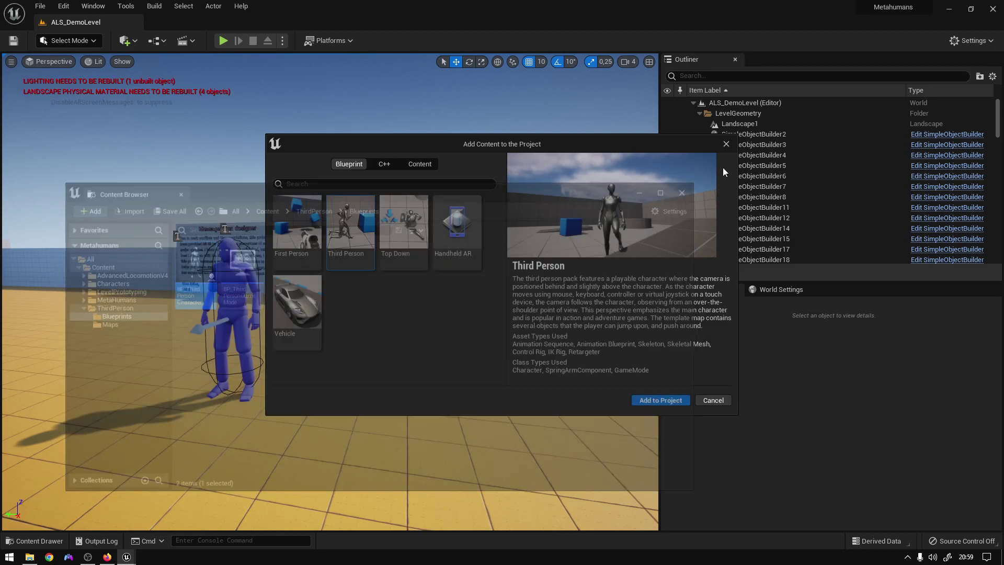
pyautogui.click(727, 144)
# Delete the ThirdPerson folder from the project's Content folder
pyautogui.click(35, 541)
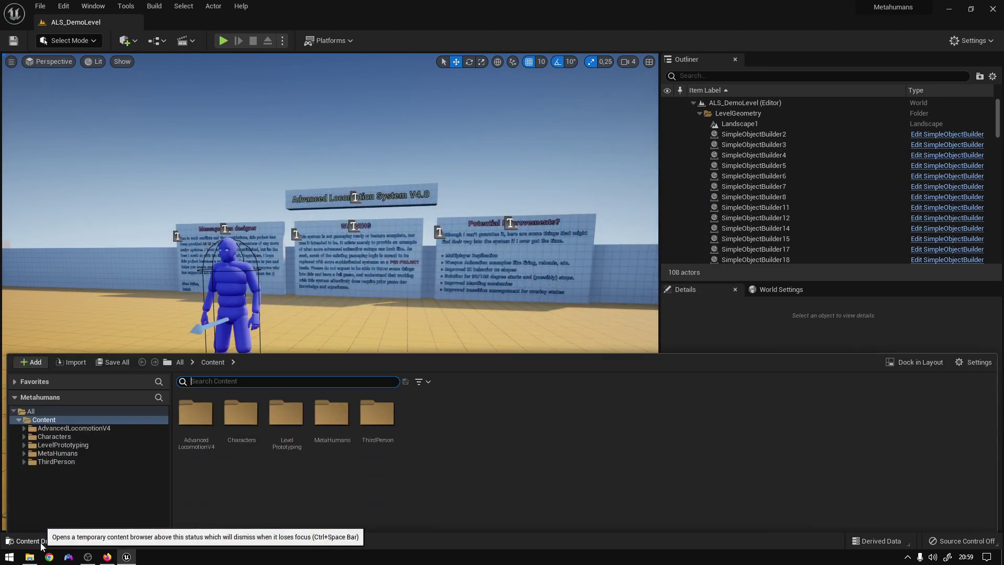
pyautogui.click(383, 360)
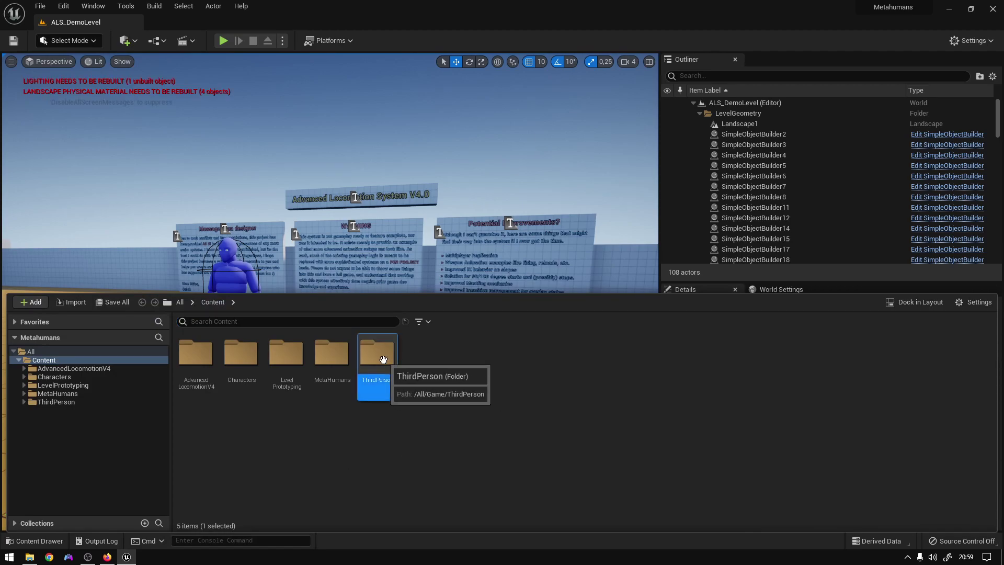
pyautogui.rightClick(384, 359)
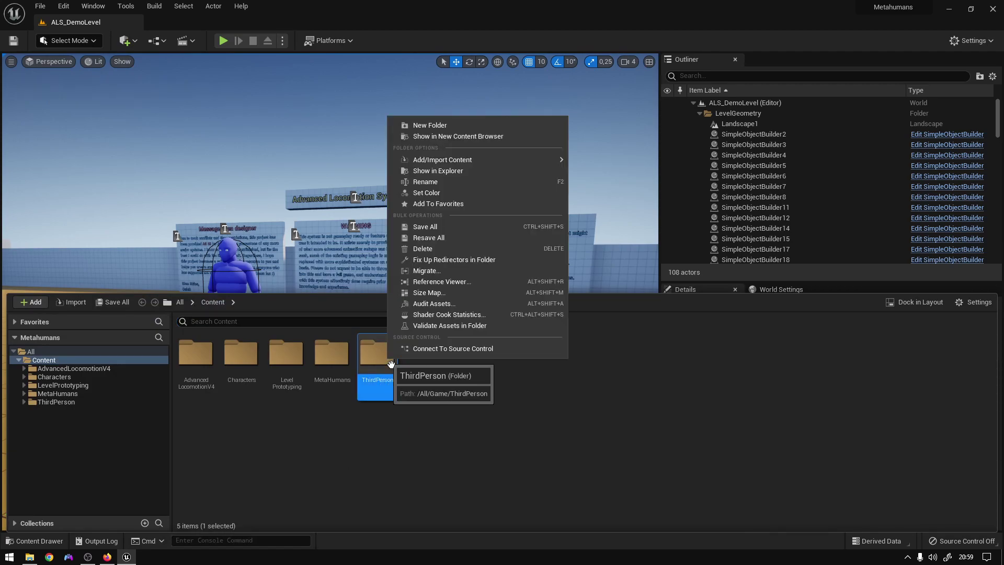
pyautogui.click(443, 248)
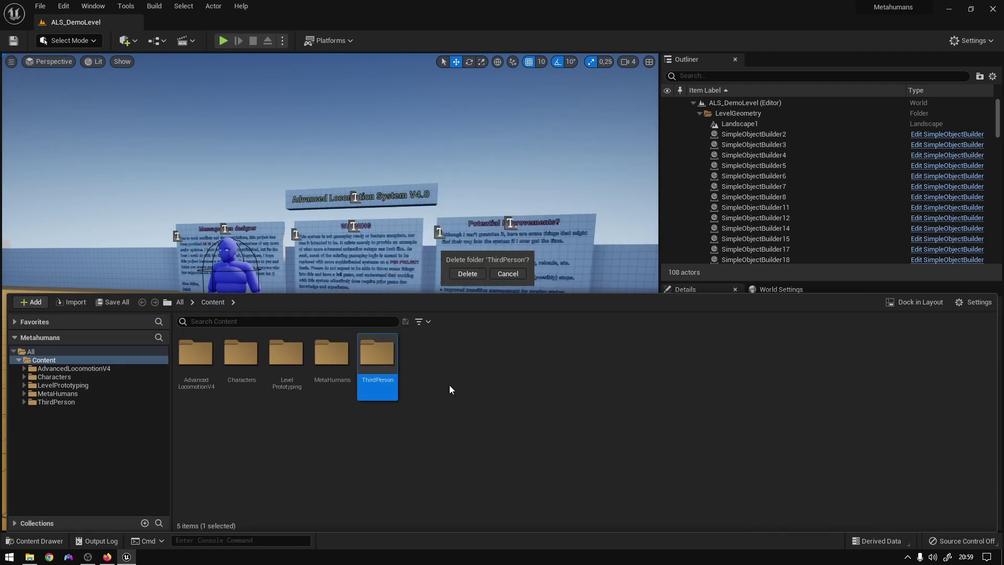
pyautogui.click(467, 273)
pyautogui.click(465, 445)
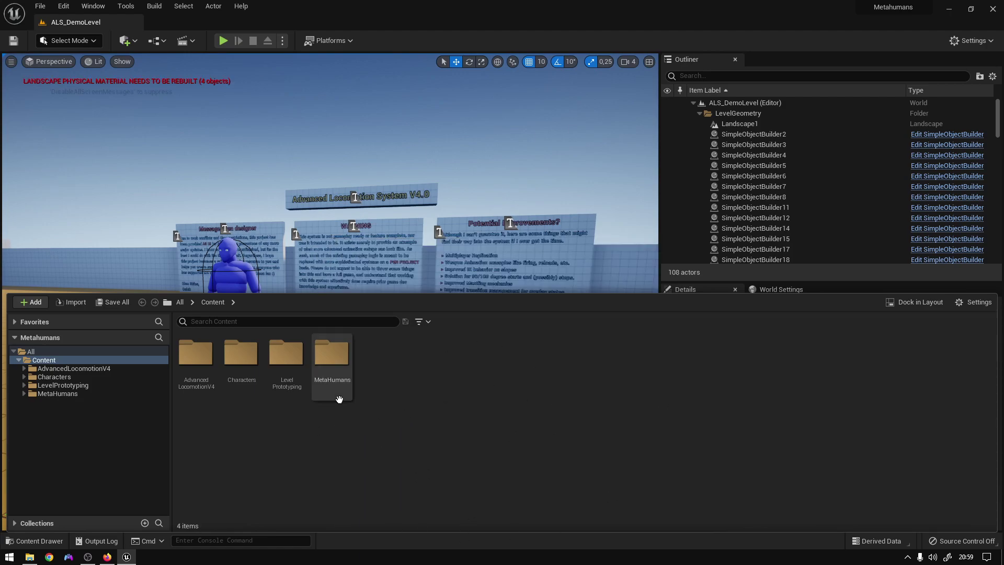
# Check the mannequin subfolders inside the Characters folder and return to the Content folder
pyautogui.doubleClick(249, 390)
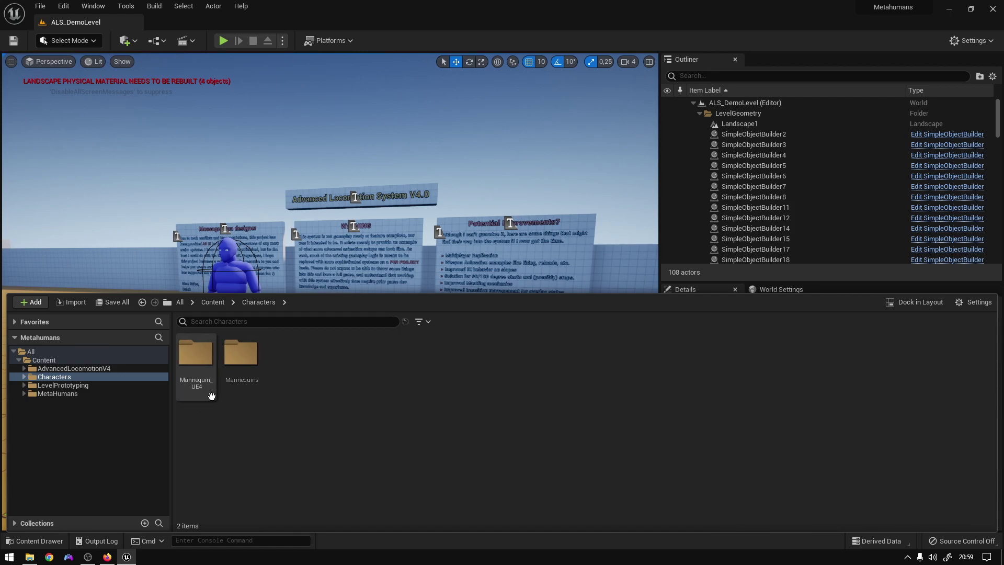
pyautogui.click(237, 359)
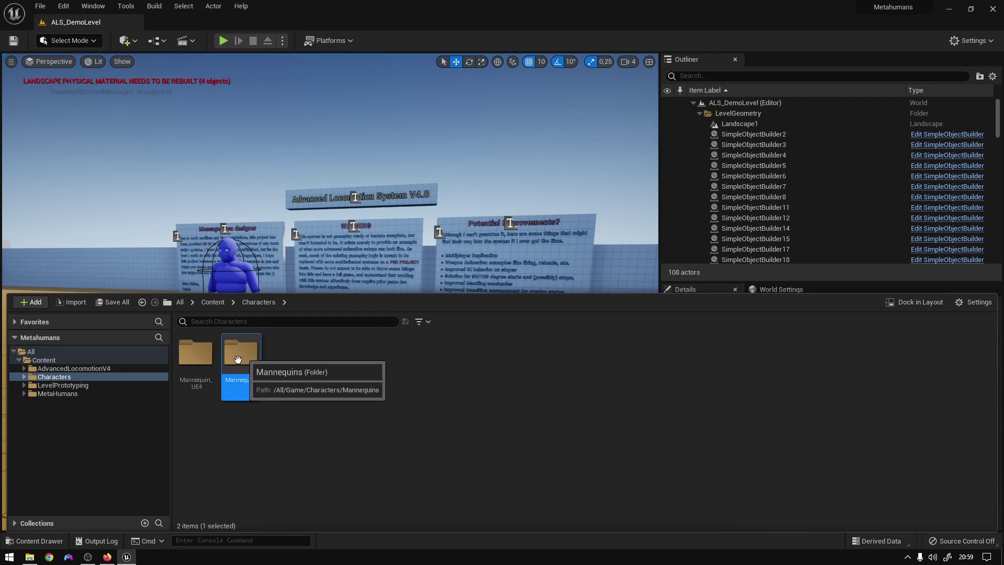
pyautogui.click(217, 304)
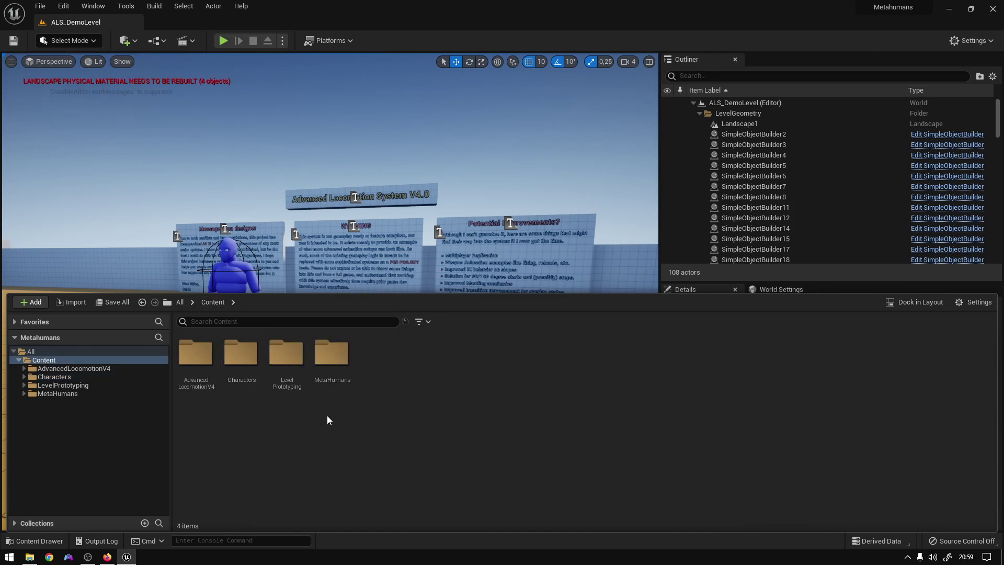
# Copy the ALS_AnimMan_CharacterBP blueprint from AdvancedLocomotionV4/Blueprints/CharacterLogic into the root Content folder
pyautogui.doubleClick(203, 361)
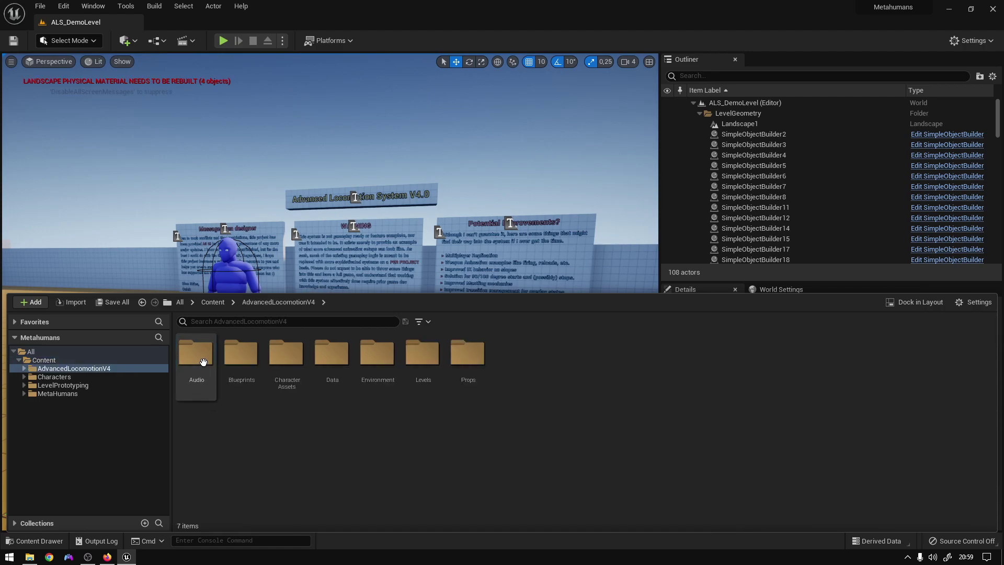
pyautogui.doubleClick(243, 357)
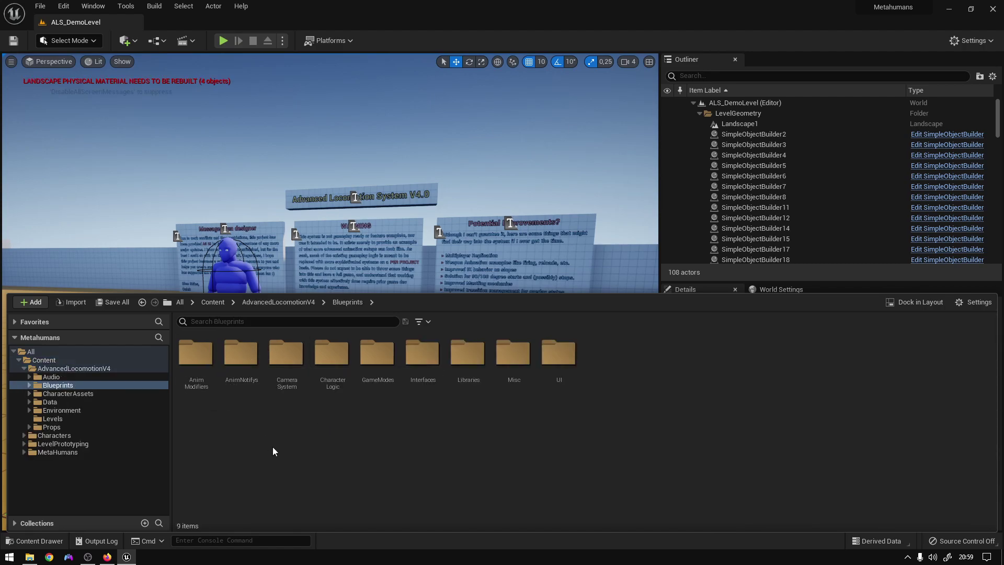
pyautogui.doubleClick(326, 361)
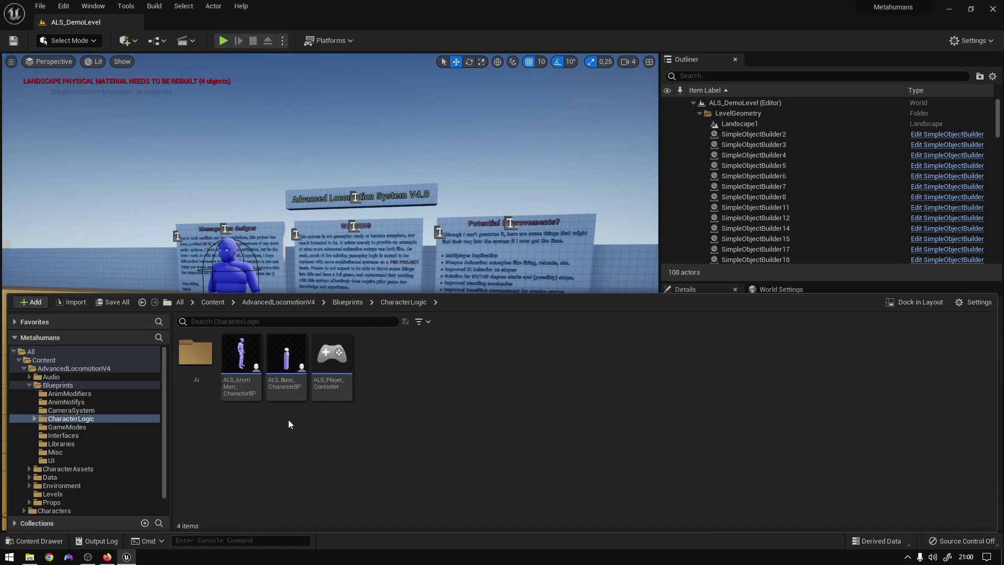
pyautogui.click(240, 356)
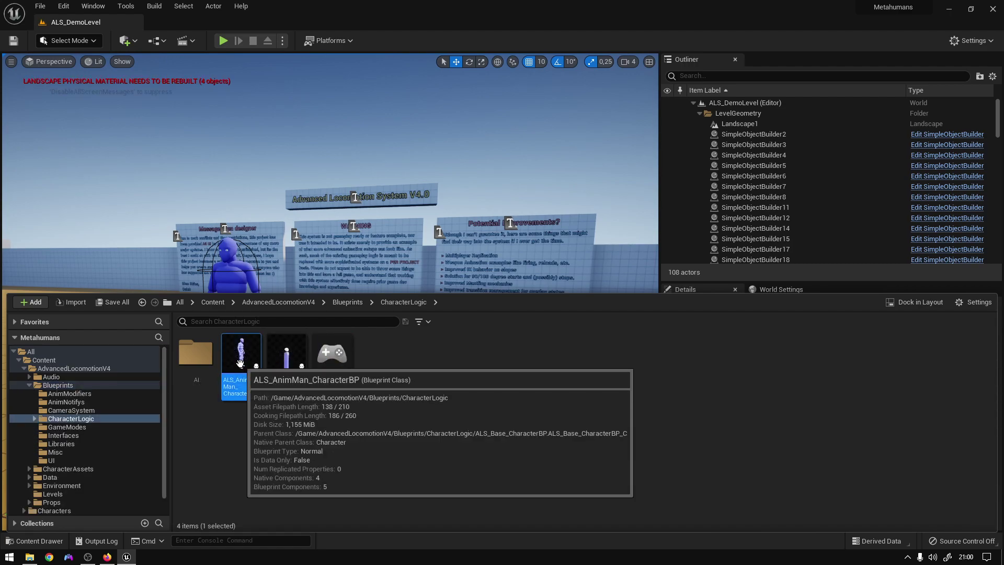
pyautogui.moveTo(240, 356); pyautogui.dragTo(92, 361)
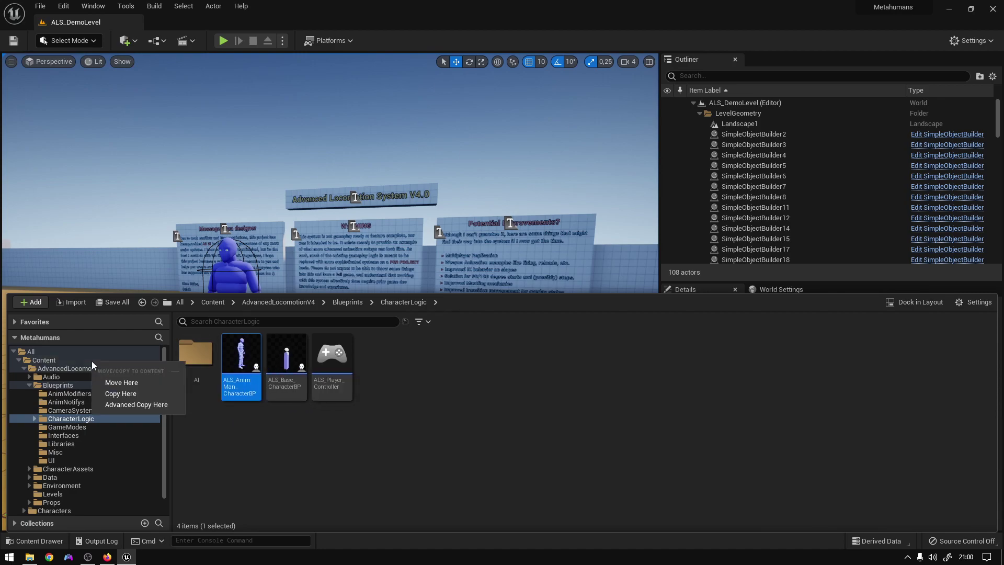
pyautogui.click(136, 394)
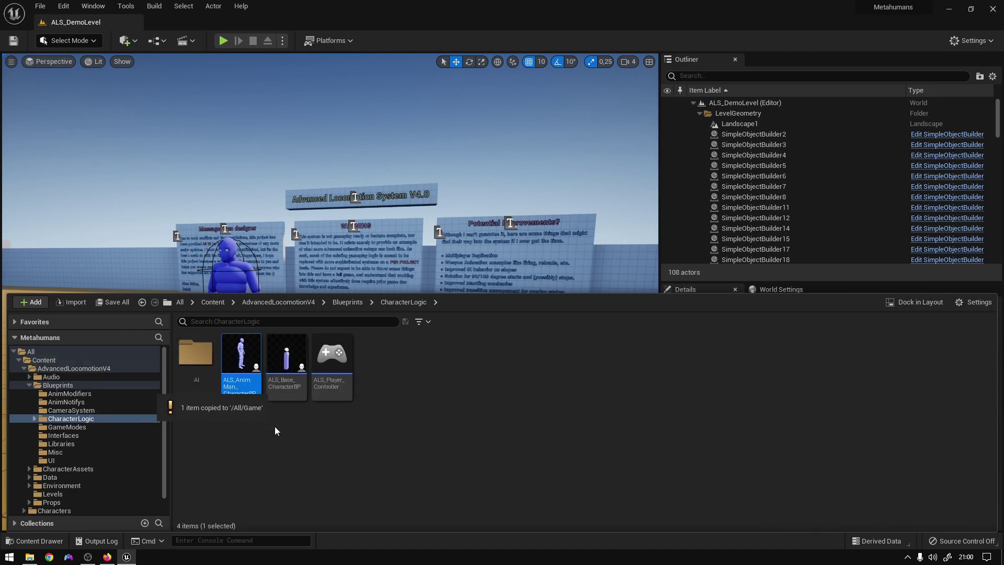
# Rename the character blueprint copy in the root Content folder to ALS_Metahuman_CharacterBP
pyautogui.click(97, 361)
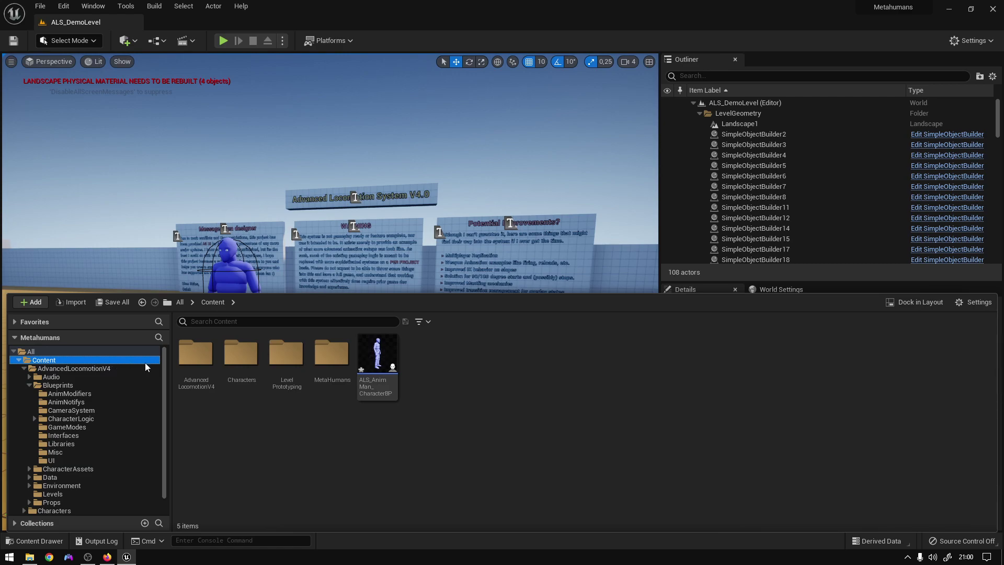
pyautogui.click(381, 390)
pyautogui.click(381, 390)
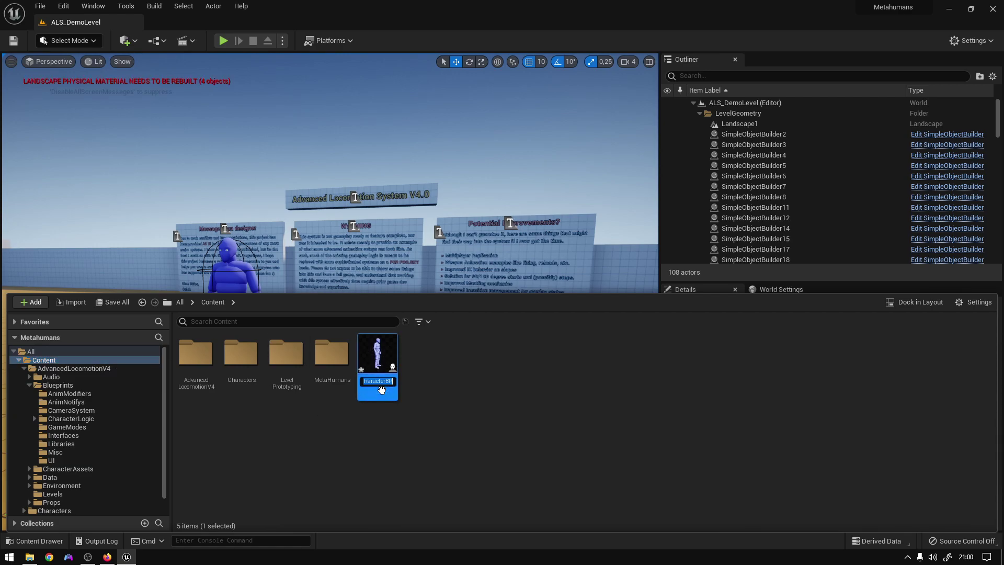
pyautogui.press('Home')
pyautogui.press('End')
pyautogui.press('BackSpace')
pyautogui.press('BackSpace')
pyautogui.press('BackSpace')
pyautogui.press('BackSpace')
pyautogui.press('BackSpace')
pyautogui.press('BackSpace')
pyautogui.press('BackSpace')
pyautogui.press('BackSpace')
pyautogui.press('BackSpace')
pyautogui.press('BackSpace')
pyautogui.press('BackSpace')
pyautogui.press('BackSpace')
pyautogui.write('man')
pyautogui.click(434, 371)
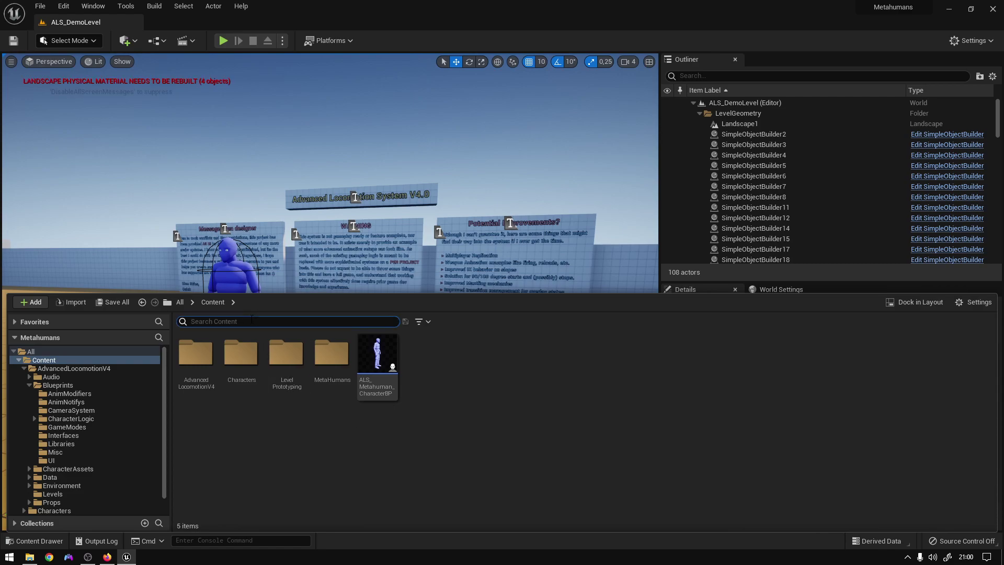
# Search the Content folder for "ik" and copy the IK_UE4_Mannequin rig into the root Content folder
pyautogui.write('ik')
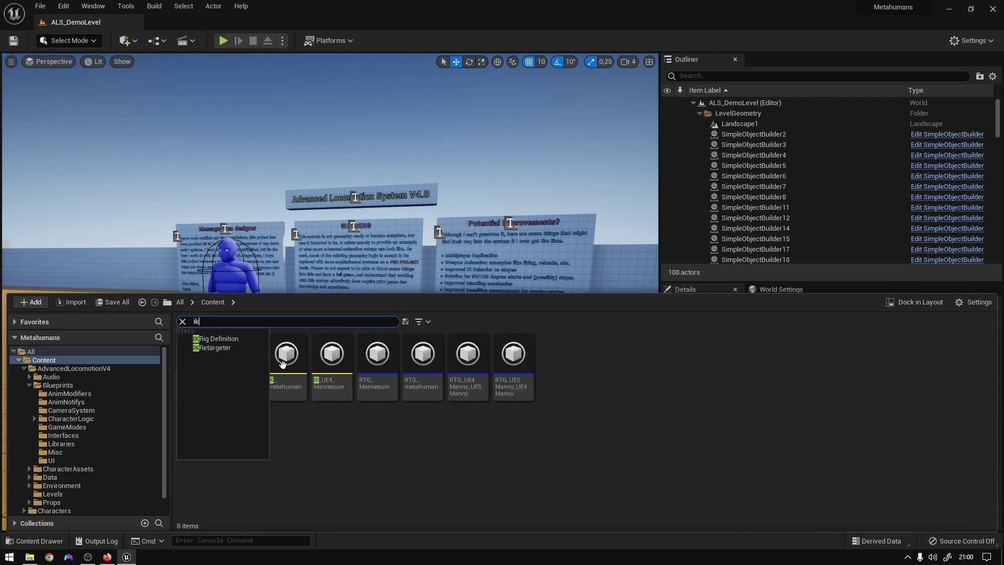
pyautogui.click(328, 428)
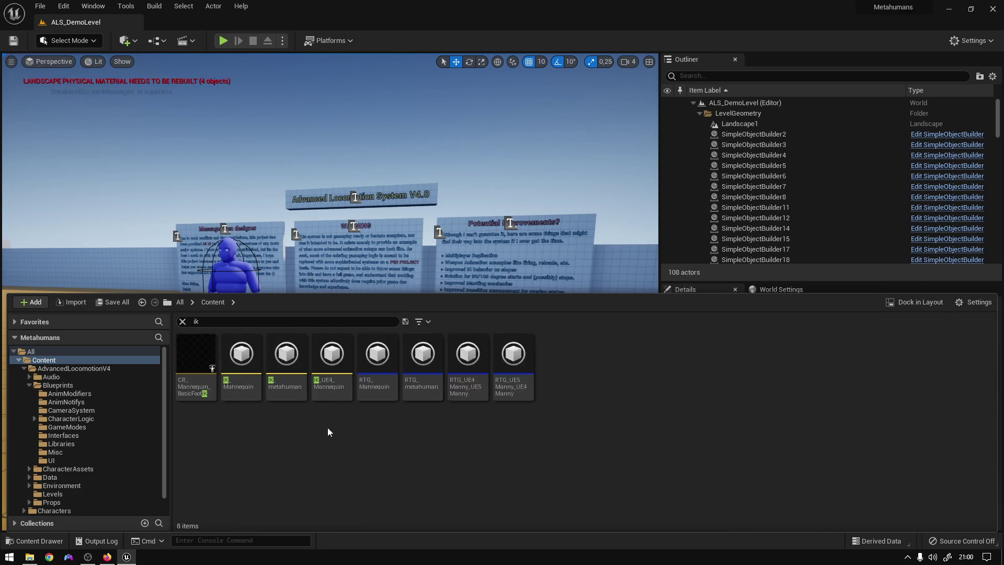
pyautogui.rightClick(335, 360)
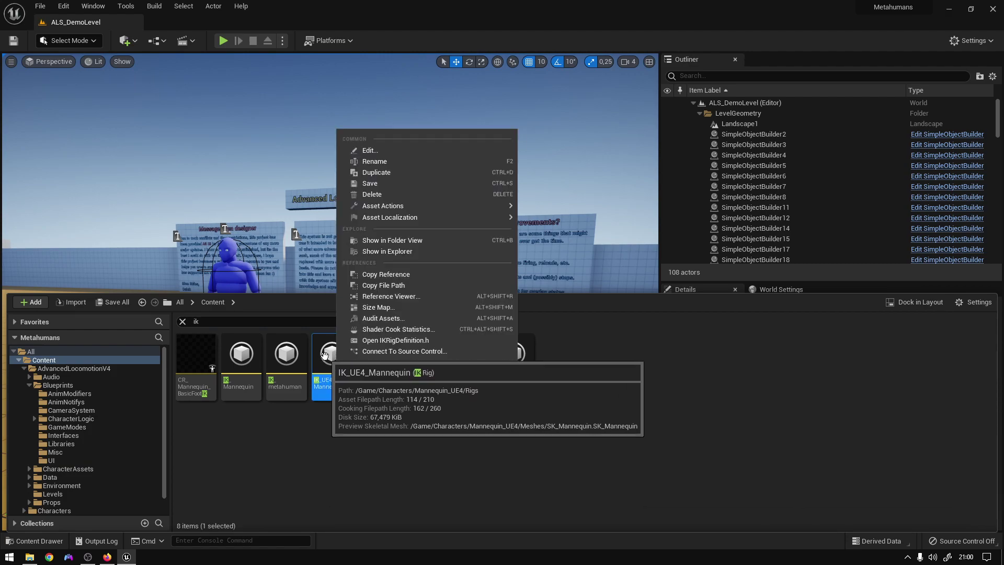
pyautogui.moveTo(325, 359); pyautogui.dragTo(79, 362)
pyautogui.click(122, 394)
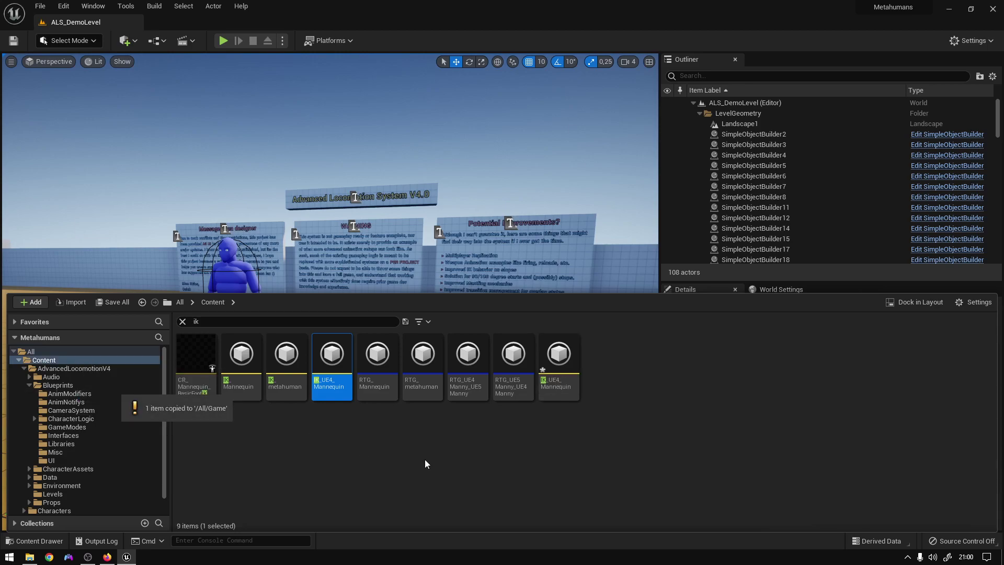
# Clear the asset search and rename the IK_UE4_Mannequin copy in the root Content folder to ALS_IK
pyautogui.click(182, 321)
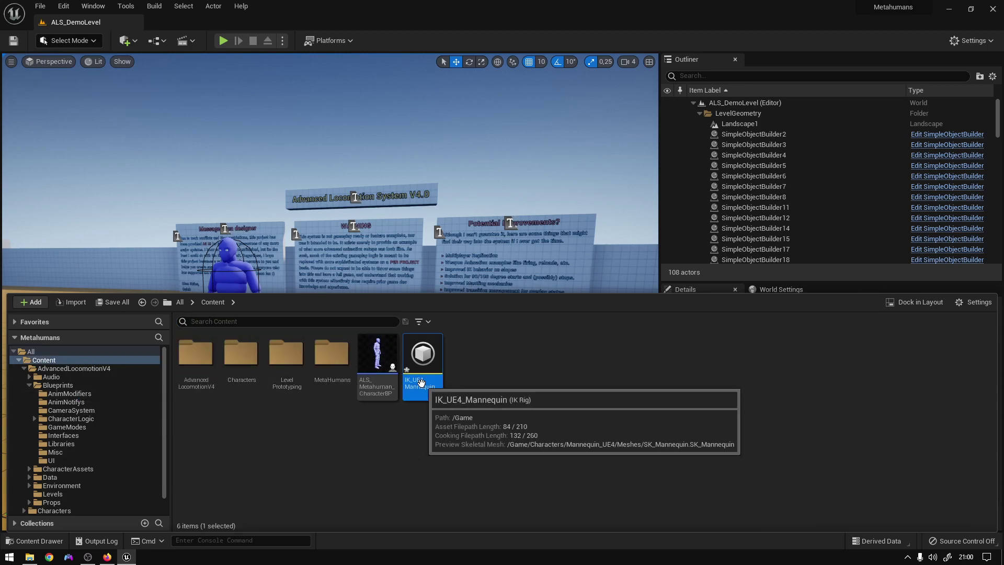
pyautogui.press('F2')
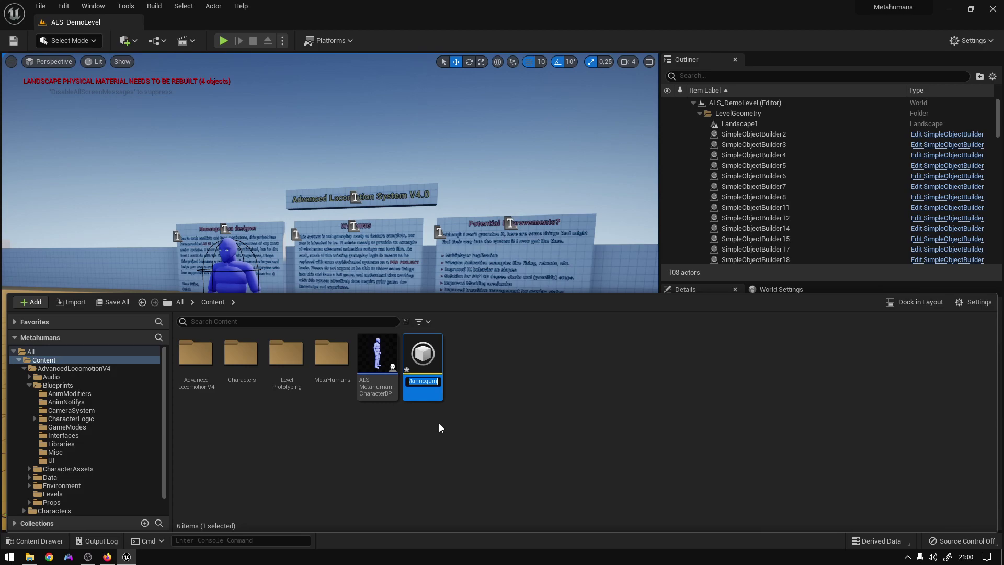
pyautogui.write('ALS_IK')
pyautogui.press('Return')
pyautogui.click(438, 423)
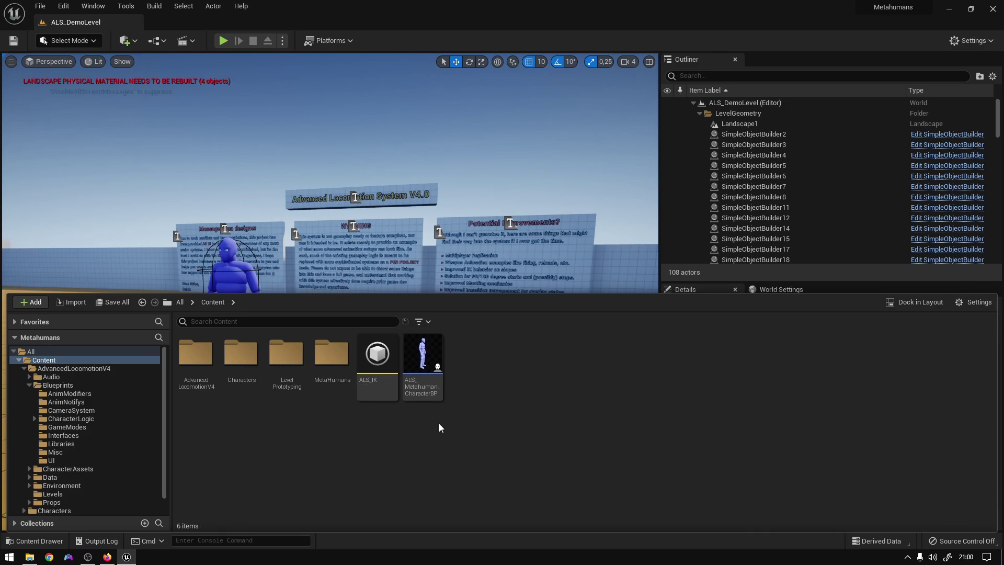
pyautogui.rightClick(457, 412)
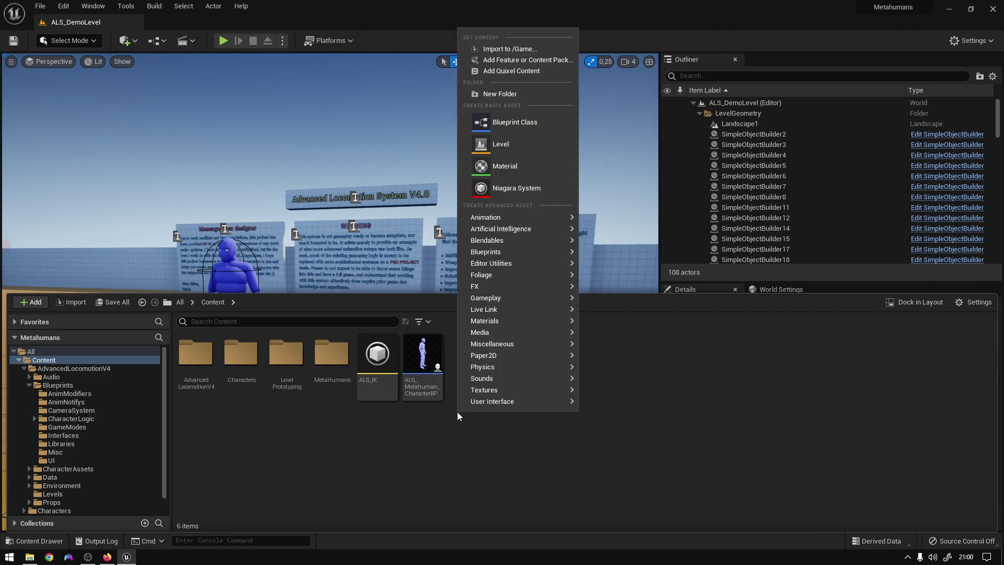
pyautogui.moveTo(460, 407)
pyautogui.click(376, 366)
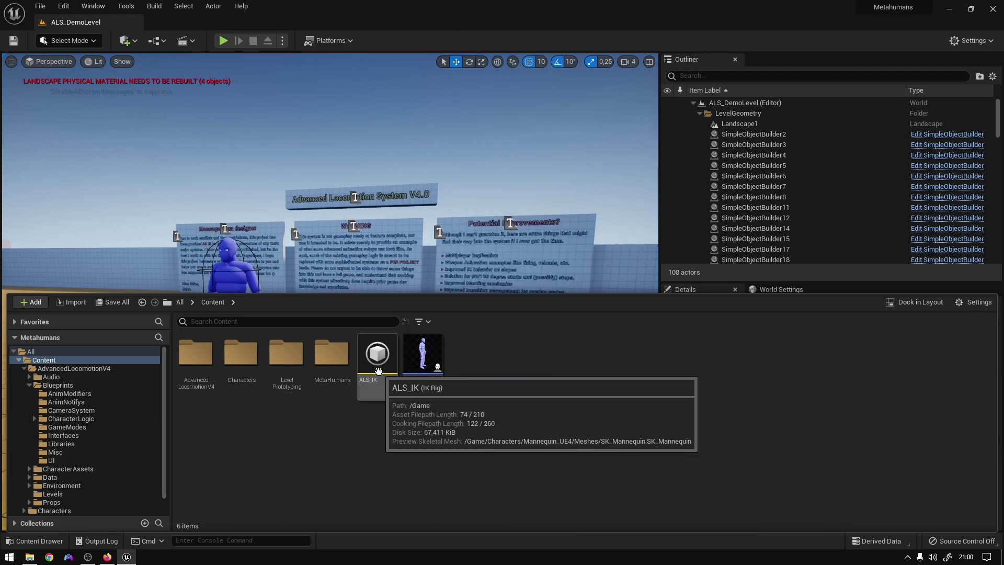
# Set the ALS_IK rig's Preview Skeletal Mesh to AnimMan through bulk property editing, save the rig and close the property editor
pyautogui.rightClick(376, 373)
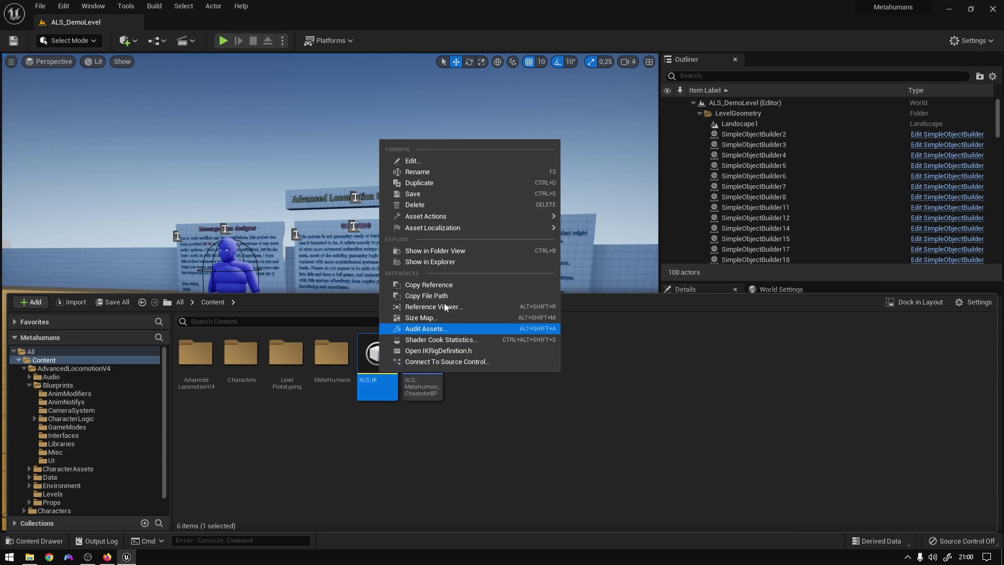
pyautogui.moveTo(475, 216)
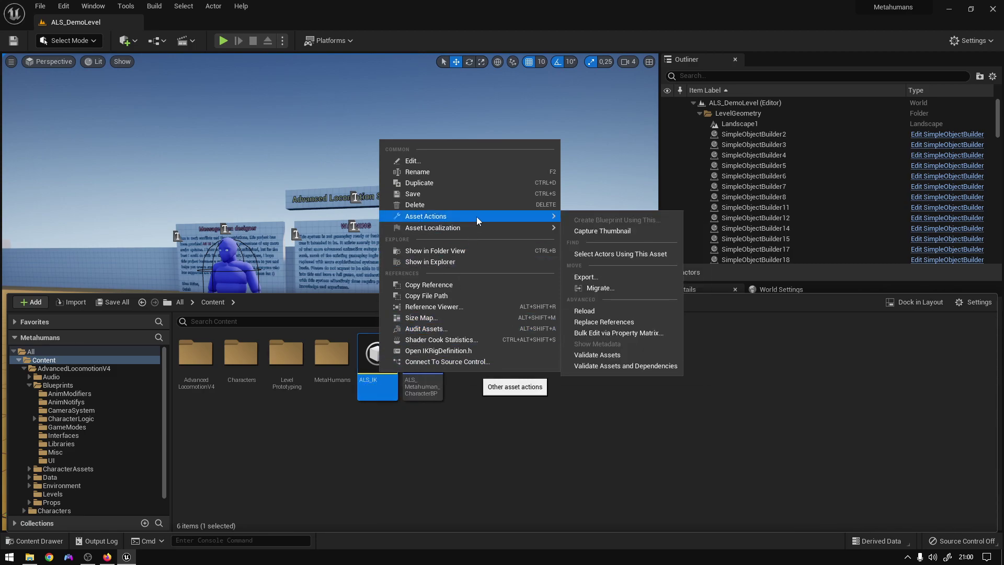
pyautogui.click(618, 333)
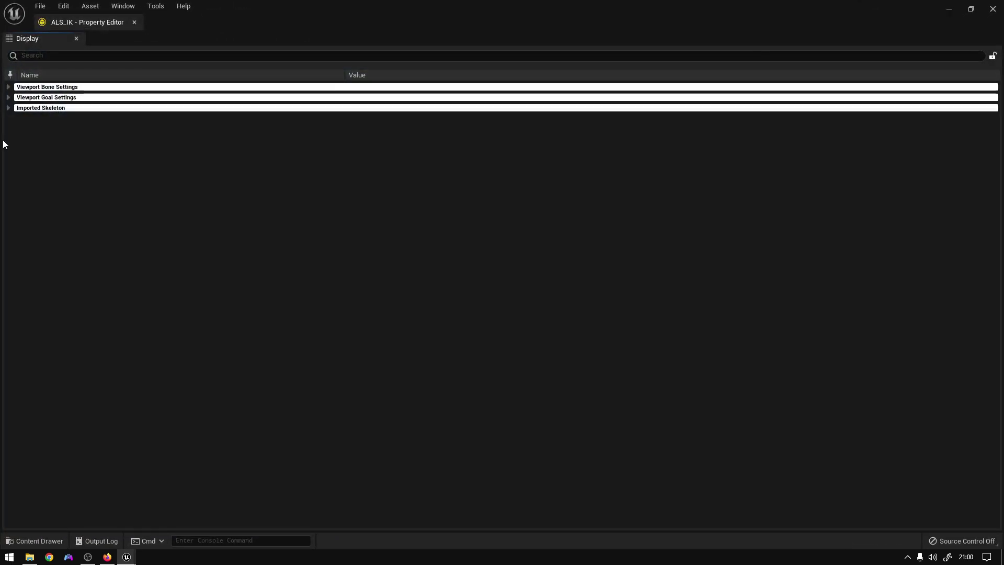
pyautogui.click(8, 109)
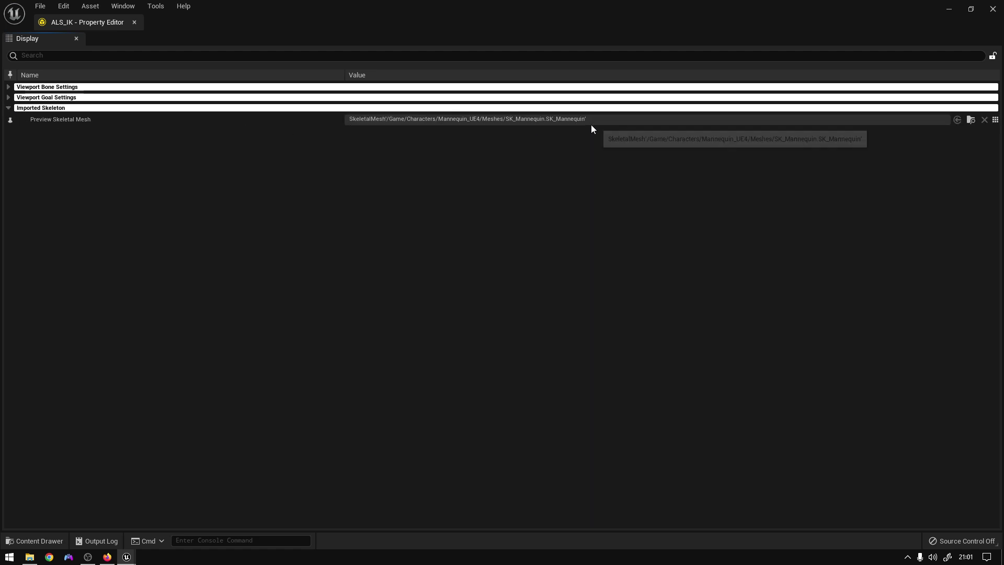
pyautogui.click(996, 120)
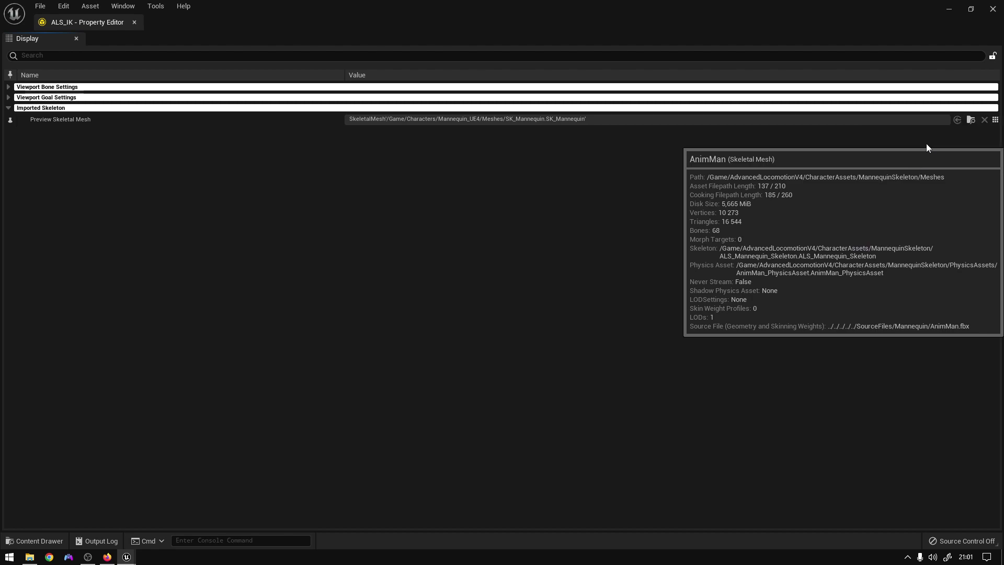
pyautogui.click(925, 143)
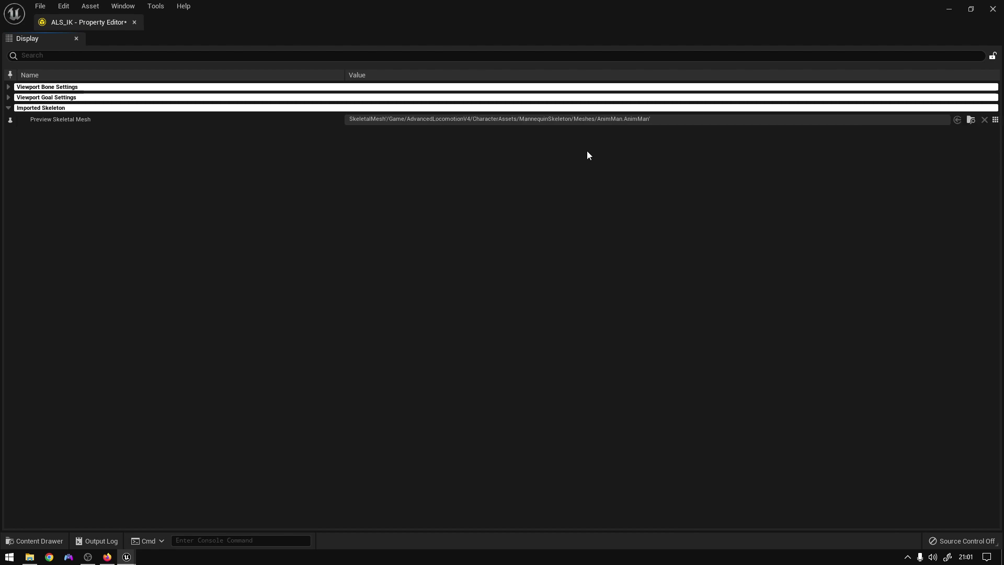
pyautogui.click(39, 6)
pyautogui.click(61, 56)
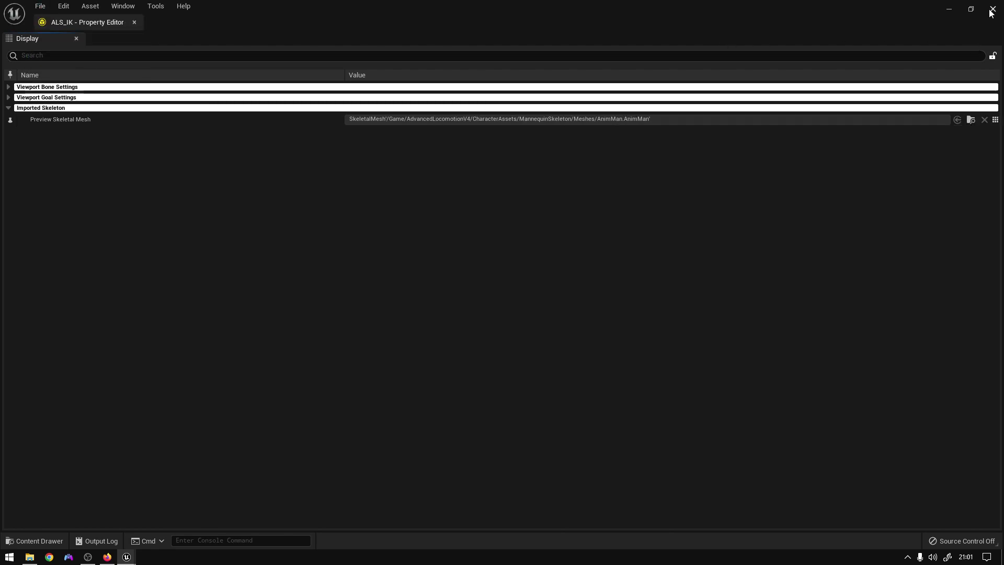
pyautogui.click(992, 8)
# Open the ALS_IK rig to check its preview mesh and retarget chains, and close it again
pyautogui.click(36, 542)
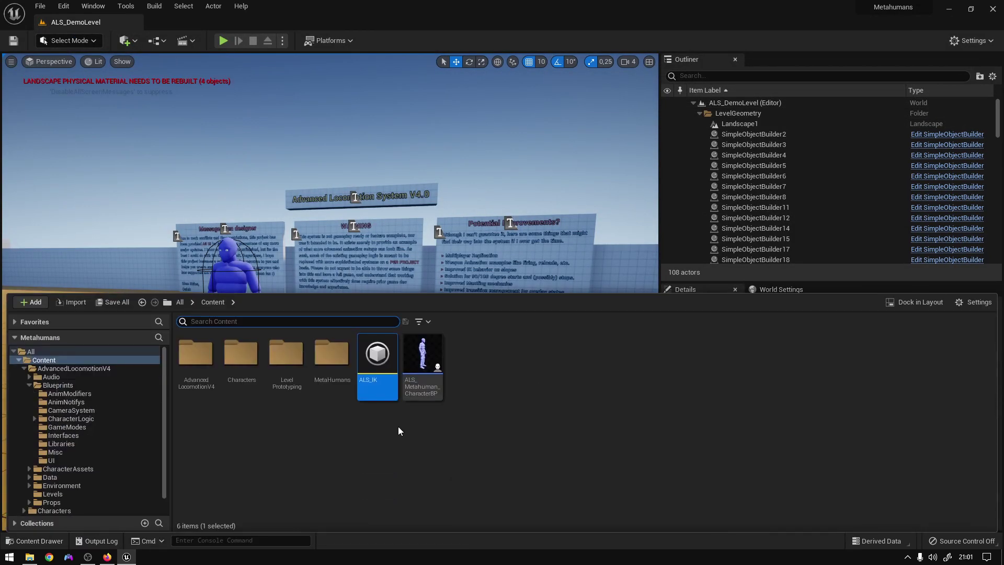
pyautogui.doubleClick(374, 381)
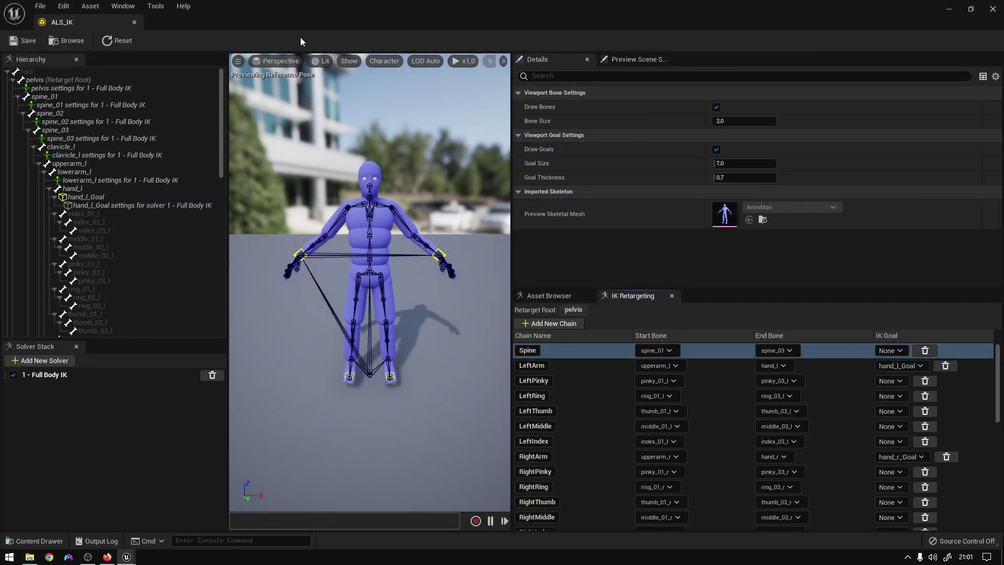
pyautogui.click(134, 22)
# Create an IK Retargeter in the root Content folder with ALS_IK as its source rig and name it ALS_IKRetarget
pyautogui.click(55, 542)
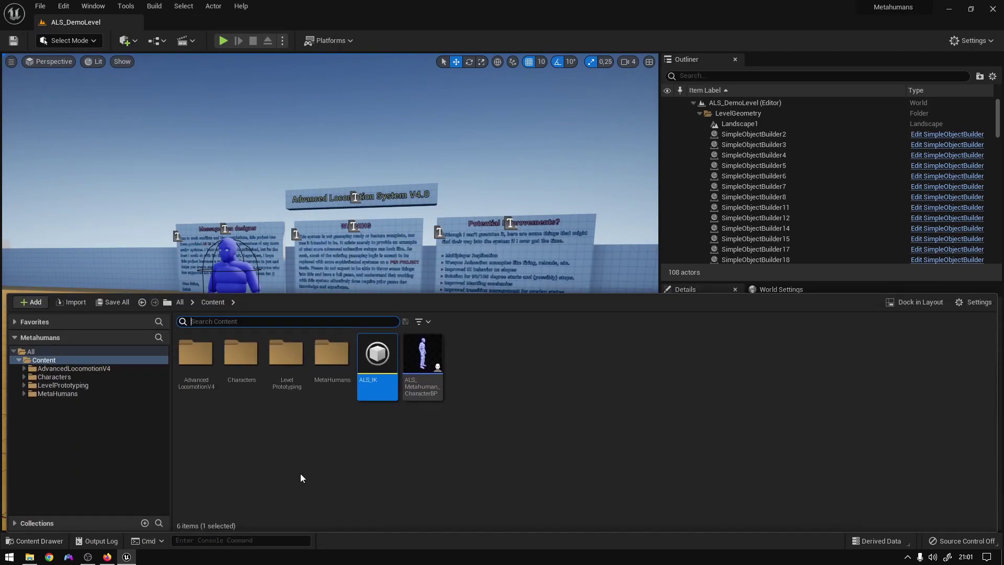
pyautogui.rightClick(509, 382)
pyautogui.moveTo(552, 355)
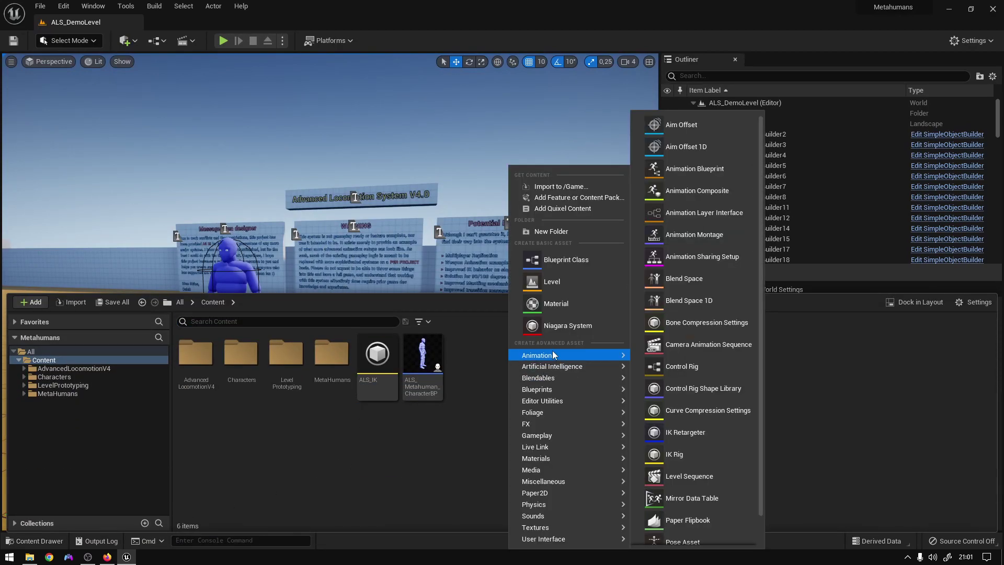
pyautogui.click(703, 440)
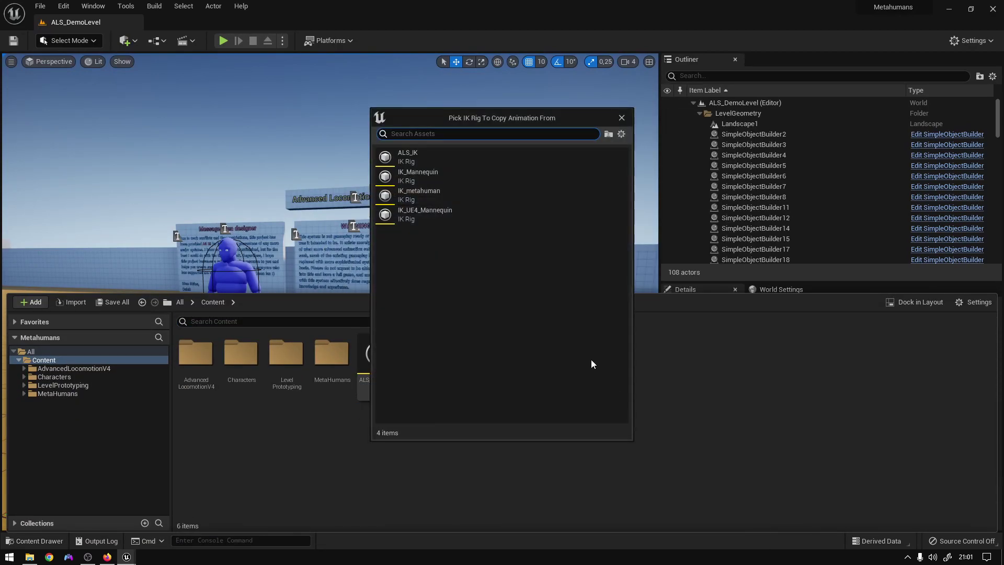
pyautogui.click(435, 157)
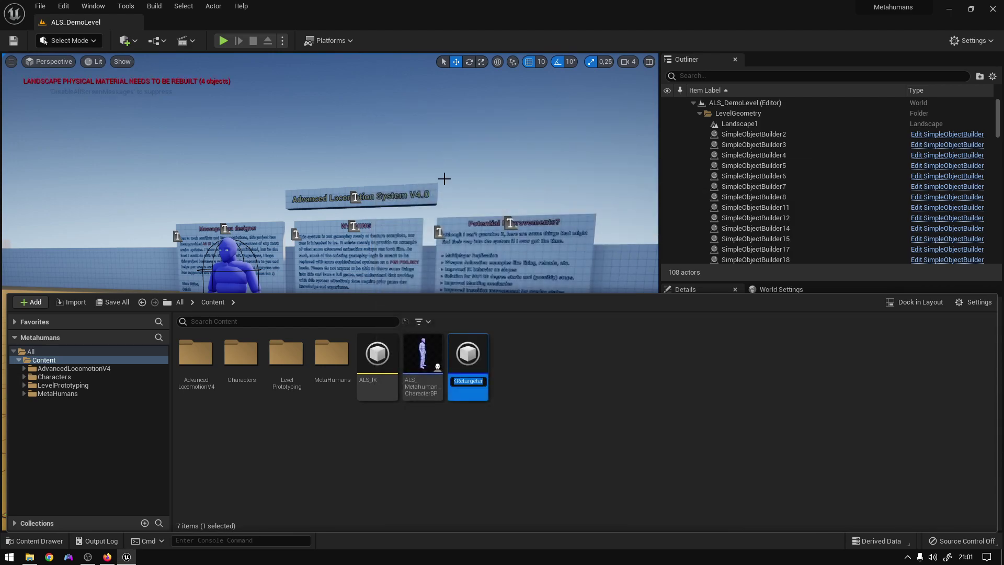
pyautogui.write('ALS_IKRetar')
pyautogui.write('get')
pyautogui.press('Return')
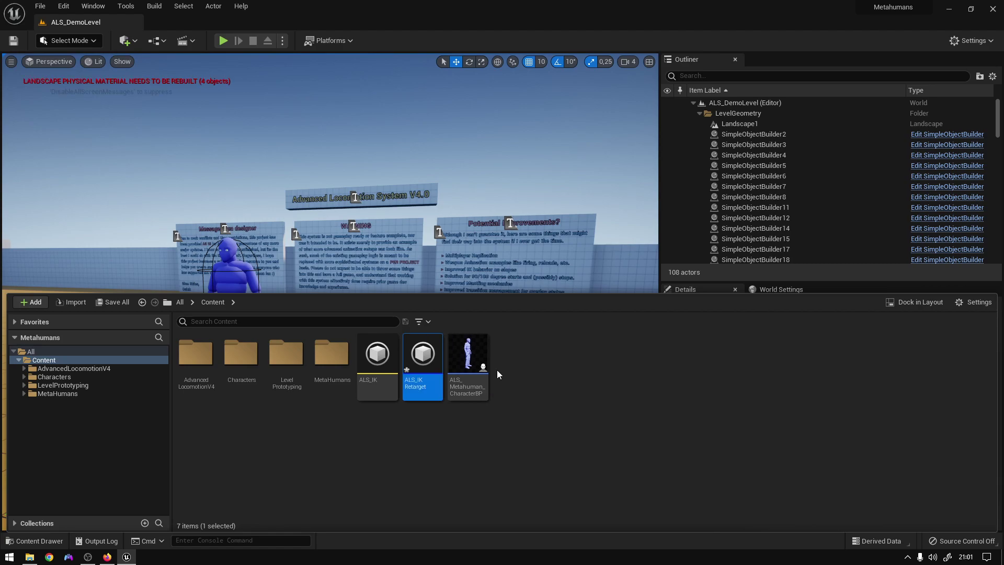
# Open ALS_IKRetarget and set its Target IKRig Asset to IK_metahuman
pyautogui.doubleClick(423, 354)
pyautogui.click(846, 140)
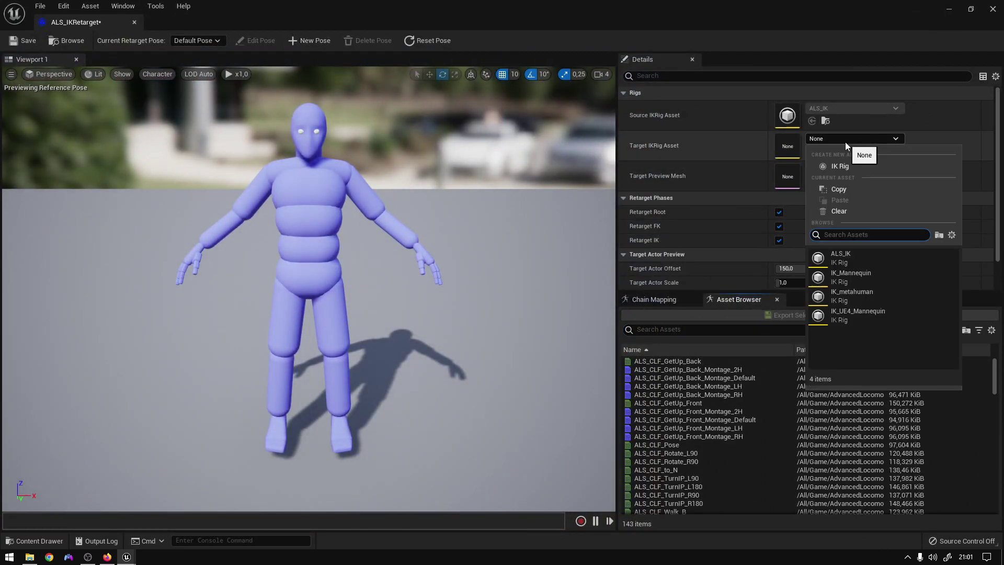
pyautogui.click(872, 296)
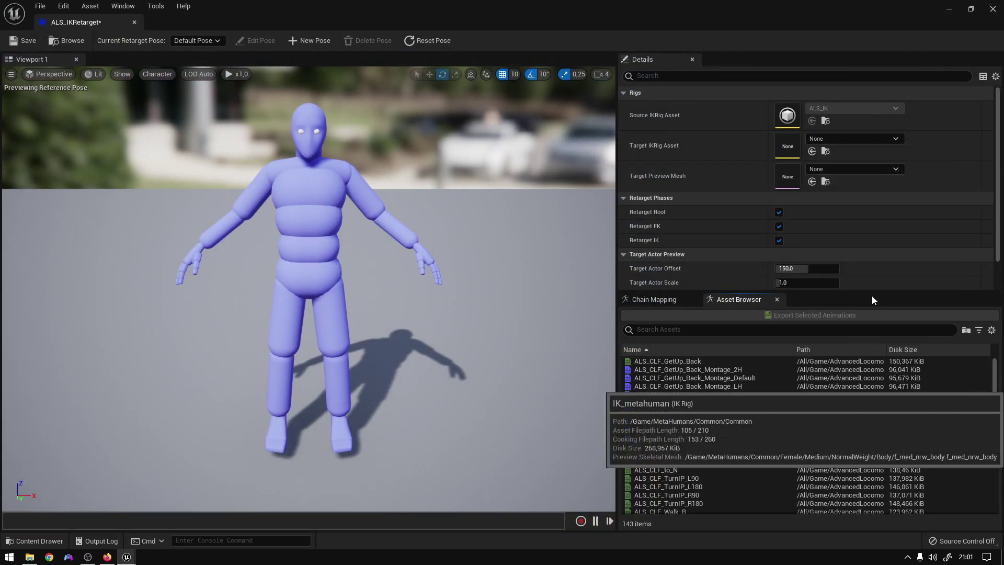
# In the chain mapping, set the source chains of LeftPinkyMetacarpal, LeftRingMetacarpal, LeftMiddleMetacarpal and LeftIndexMetacarpal to None
pyautogui.click(664, 301)
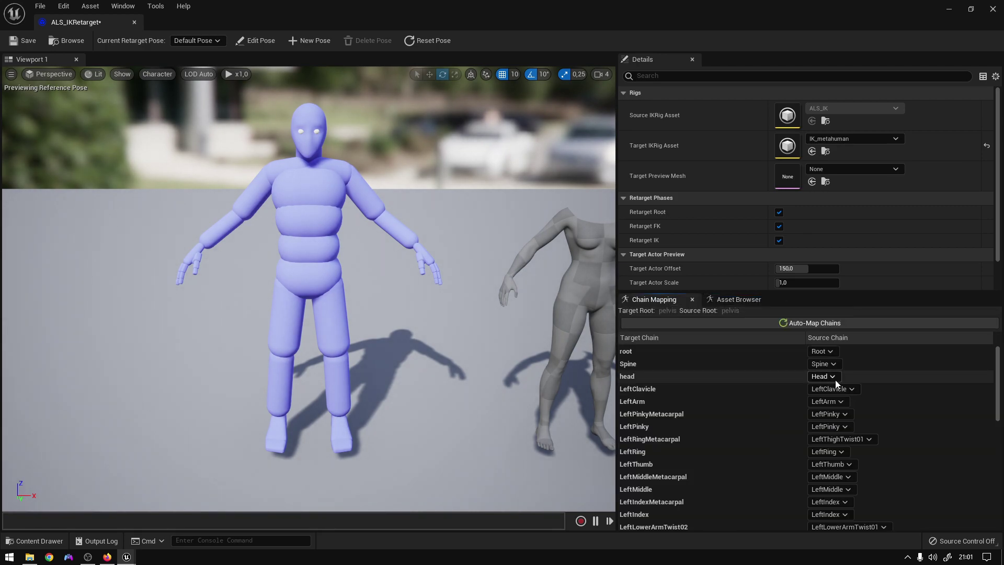
pyautogui.click(834, 414)
pyautogui.click(840, 189)
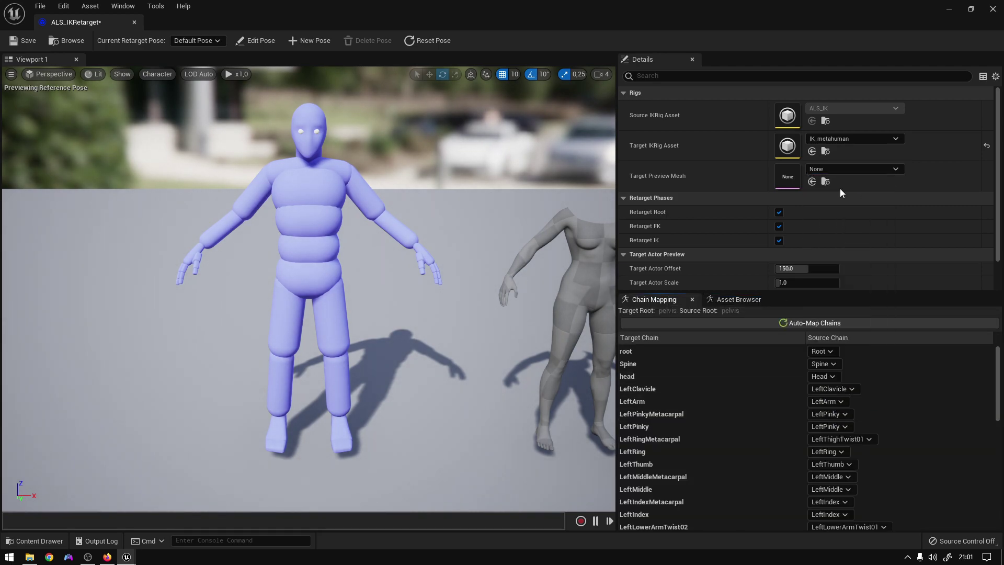
pyautogui.click(823, 442)
pyautogui.click(845, 220)
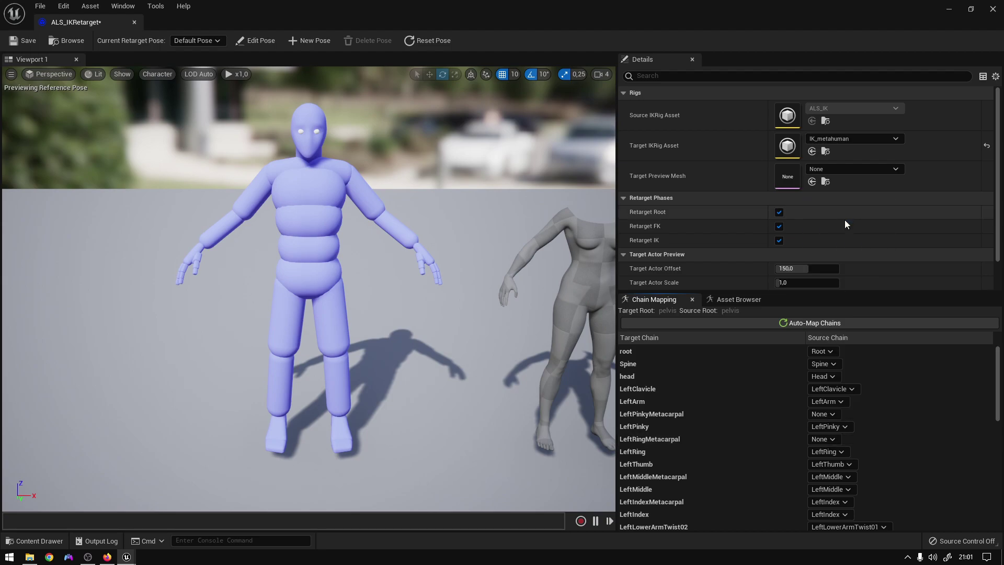
pyautogui.click(828, 476)
pyautogui.click(841, 253)
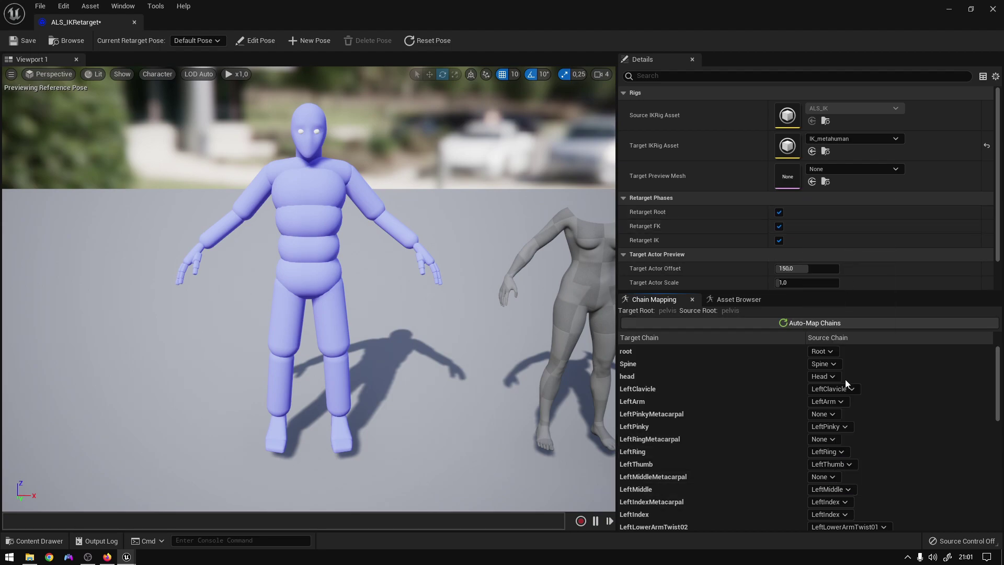
pyautogui.scroll(-2, 845, 383)
pyautogui.click(831, 469)
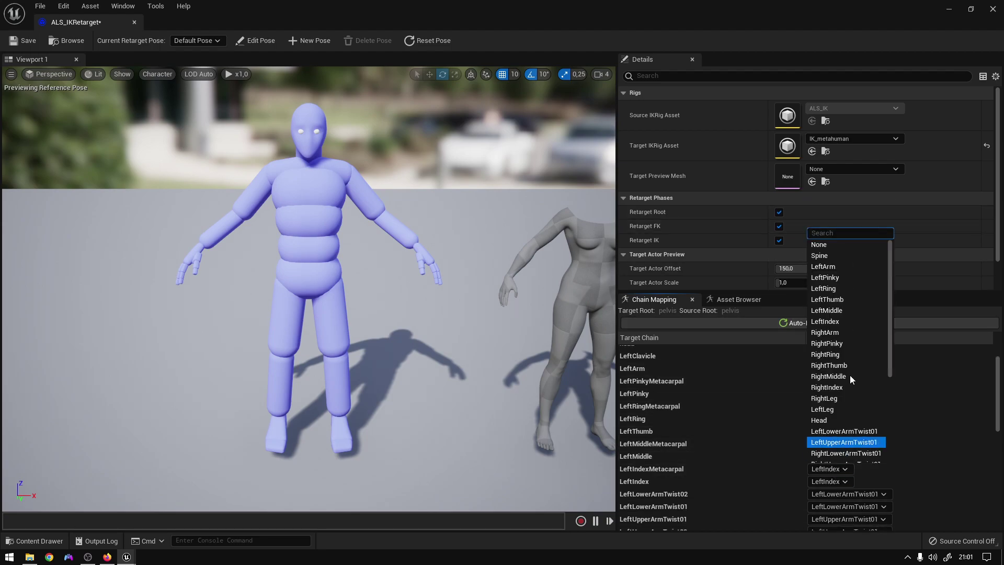
pyautogui.click(842, 246)
# Set the source chains of RightPinkyMetacarpal, RightRingMetacarpal, RightMiddleMetacarpal and RightIndexMetacarpal to None and save the retargeter
pyautogui.scroll(-7, 829, 444)
pyautogui.click(830, 452)
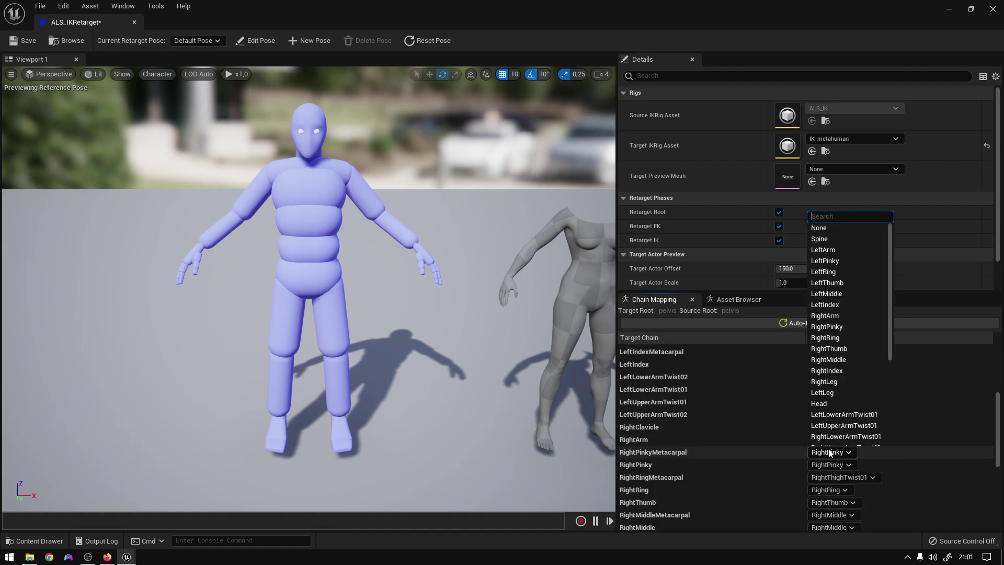
pyautogui.click(819, 228)
pyautogui.click(817, 477)
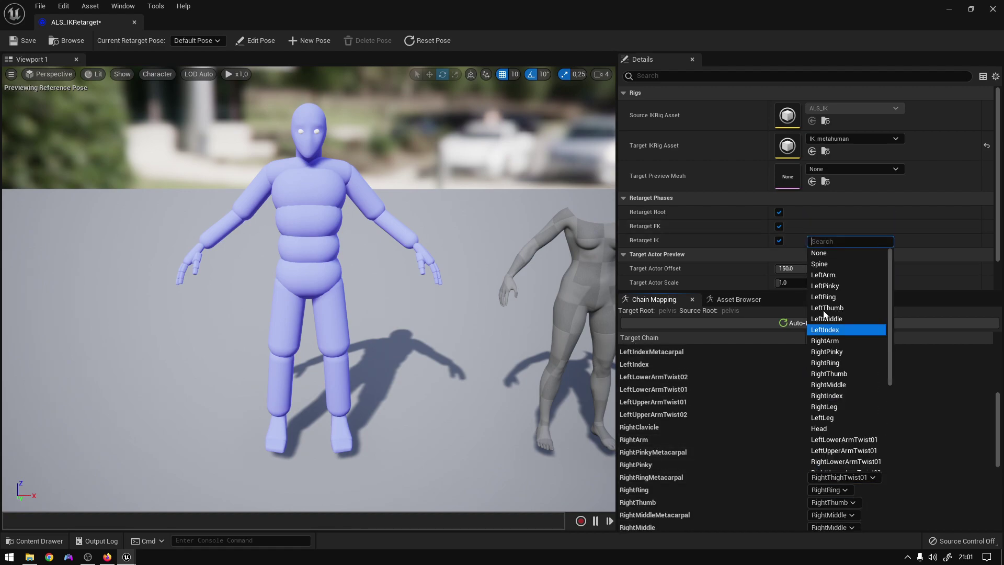
pyautogui.click(830, 253)
pyautogui.scroll(-5, 813, 450)
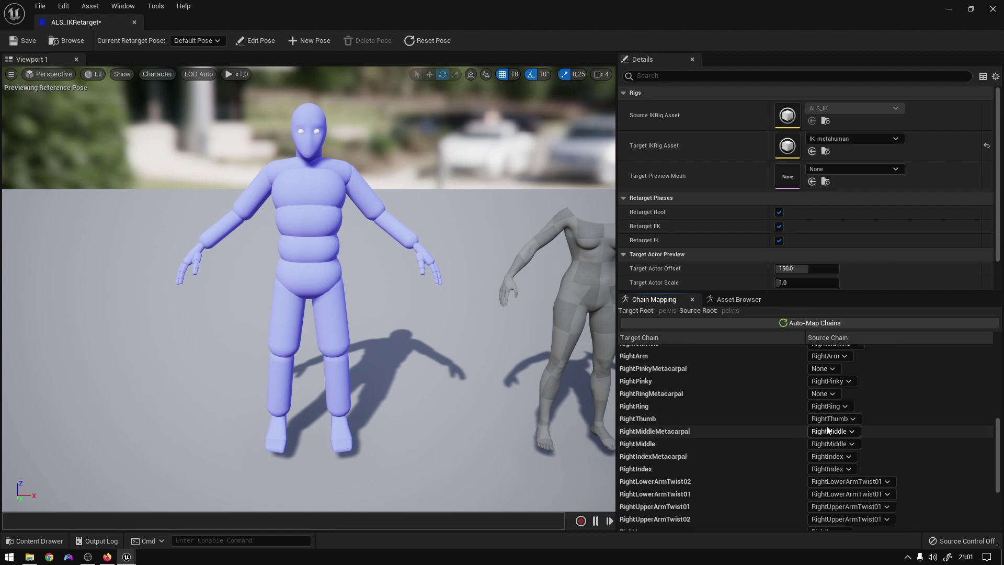
pyautogui.click(835, 435)
pyautogui.click(834, 212)
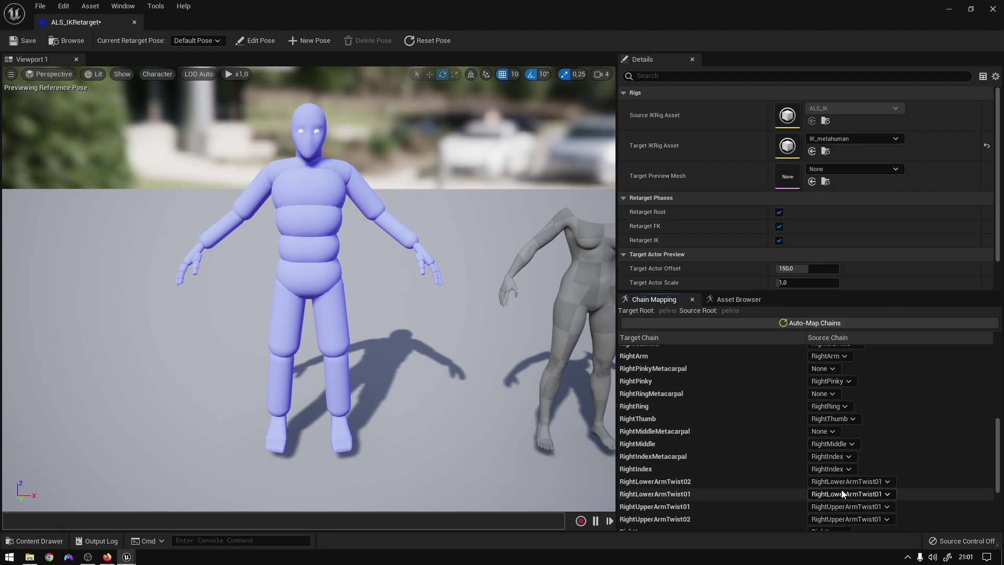
pyautogui.click(840, 460)
pyautogui.click(833, 233)
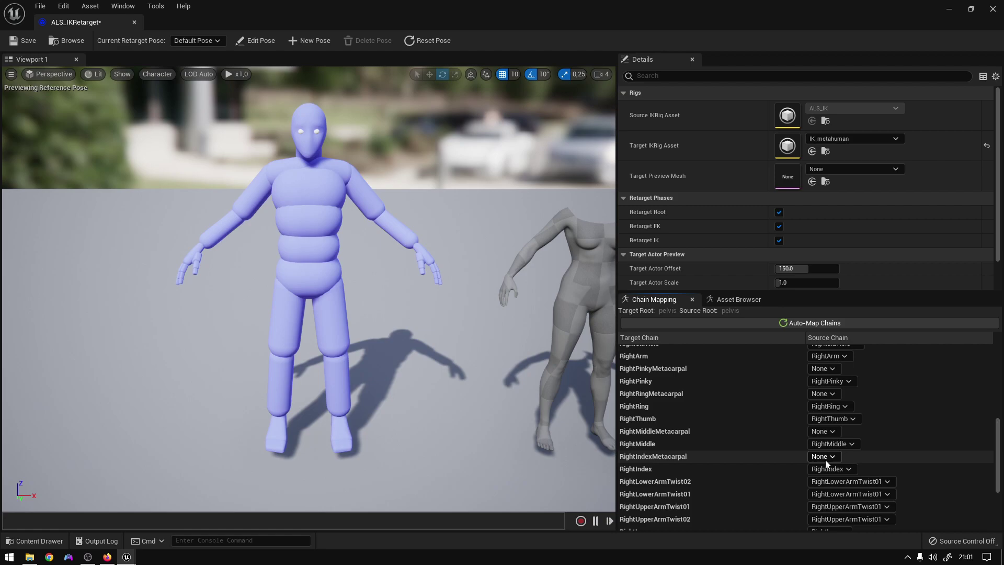
pyautogui.scroll(-4, 826, 460)
pyautogui.scroll(-3, 826, 461)
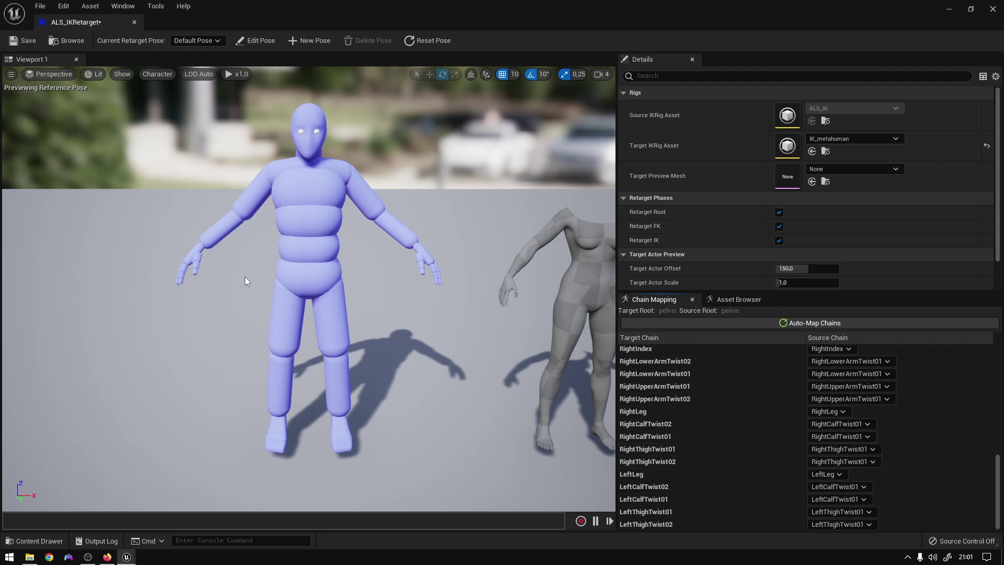
pyautogui.click(24, 40)
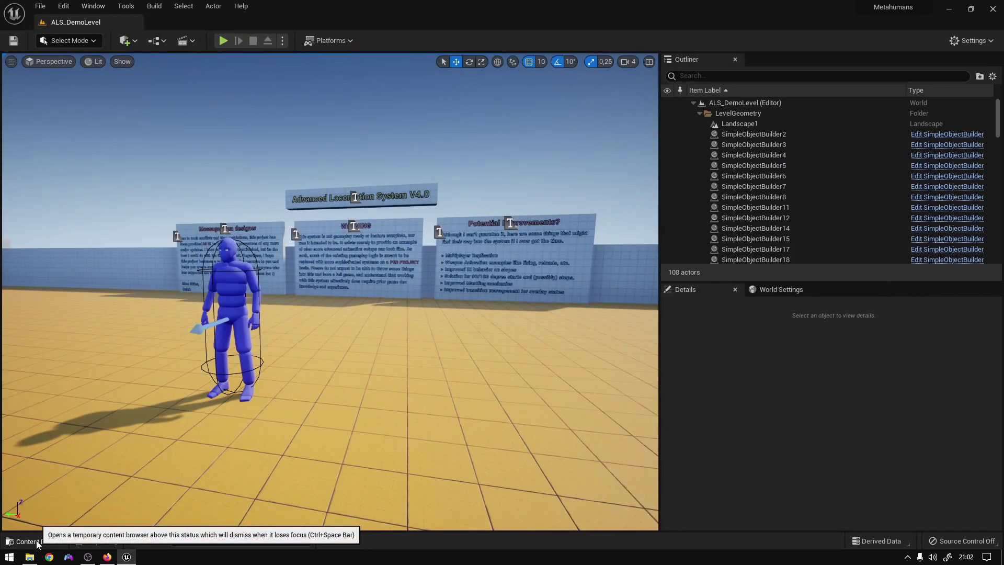
# Open the BP_Base blueprint from the Content/MetaHumans/Base folder
pyautogui.click(34, 540)
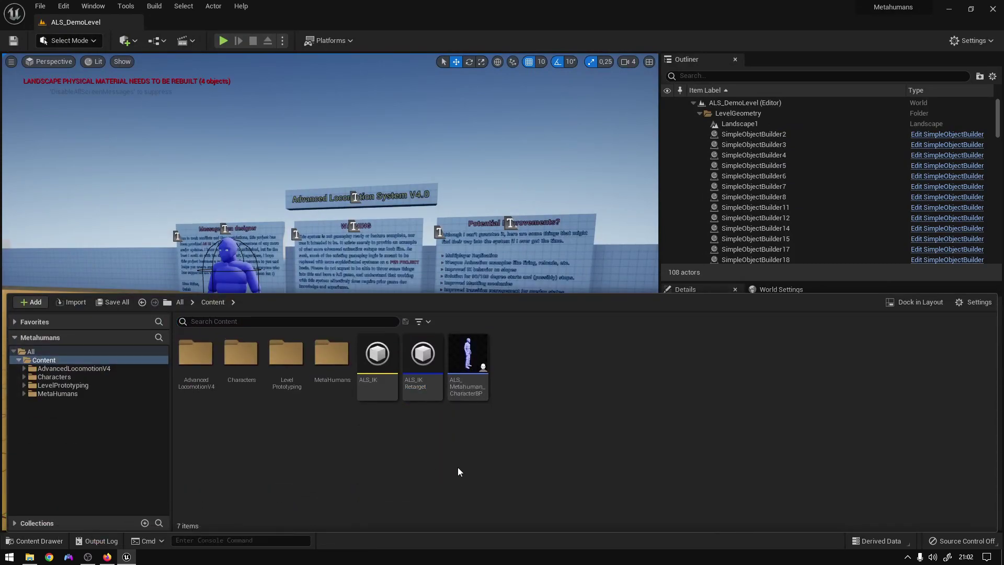
pyautogui.doubleClick(329, 358)
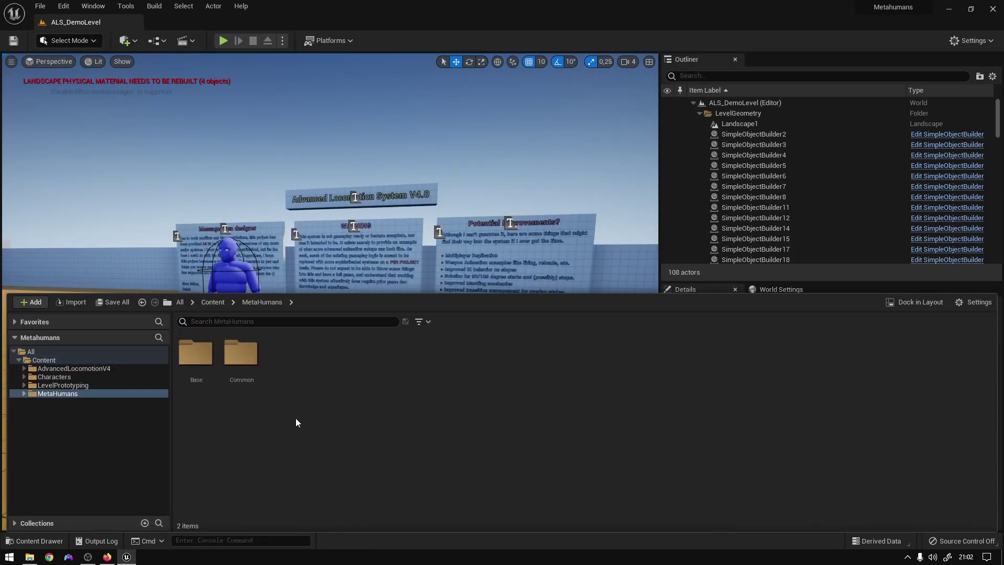
pyautogui.doubleClick(196, 361)
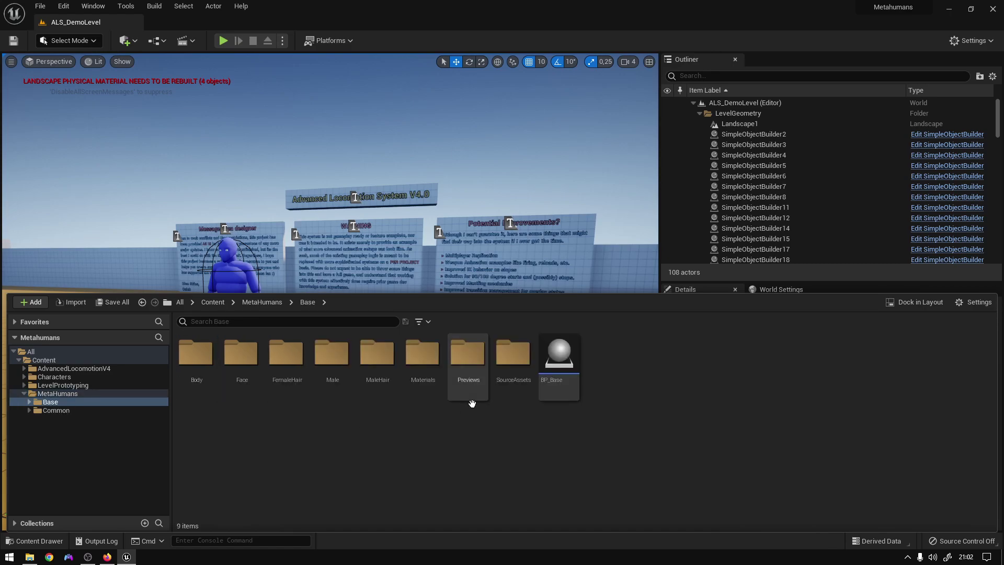
pyautogui.click(557, 357)
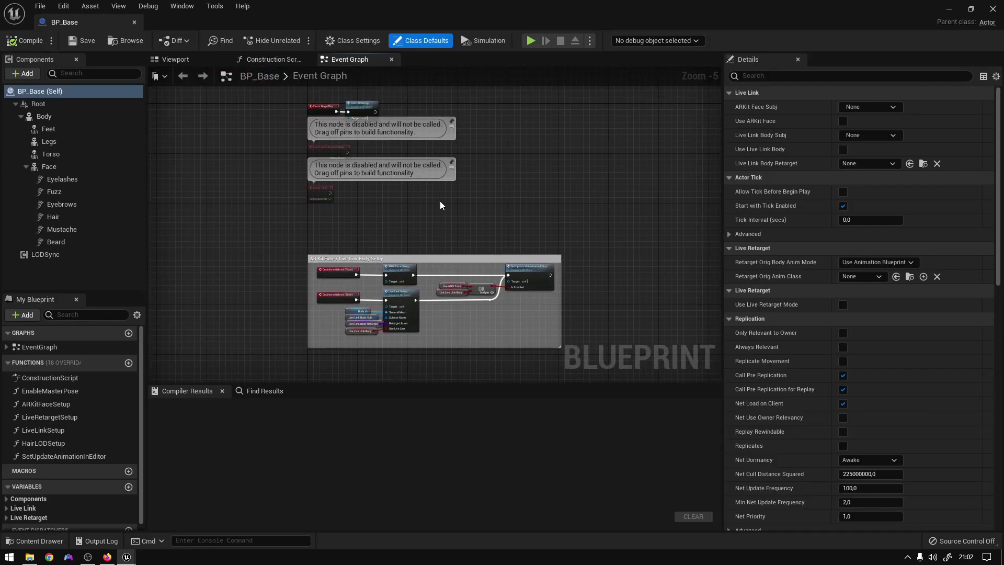
# Return to the root Content folder and open the ALS_Metahuman_CharacterBP blueprint
pyautogui.click(950, 10)
pyautogui.click(36, 541)
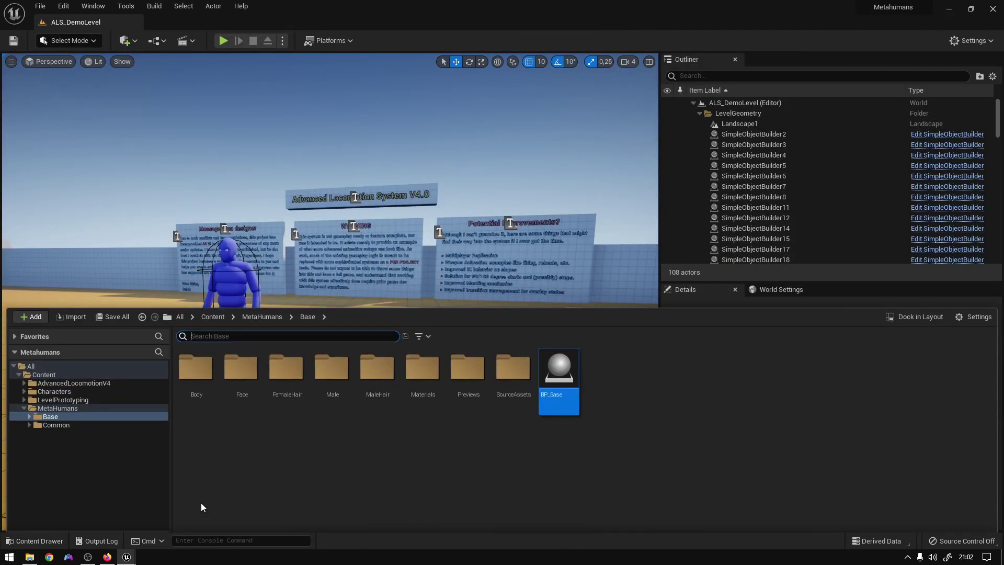
pyautogui.click(221, 304)
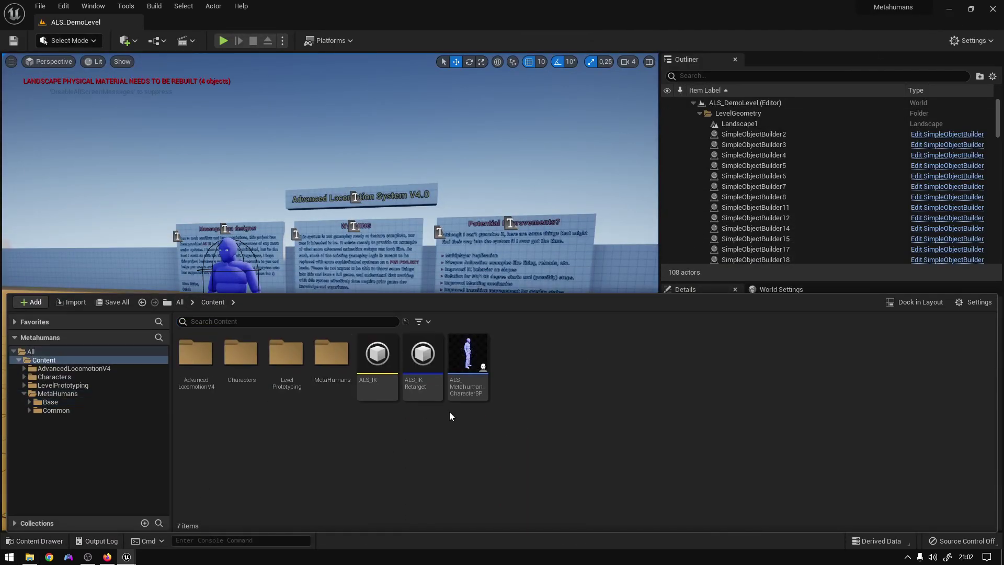
pyautogui.doubleClick(473, 363)
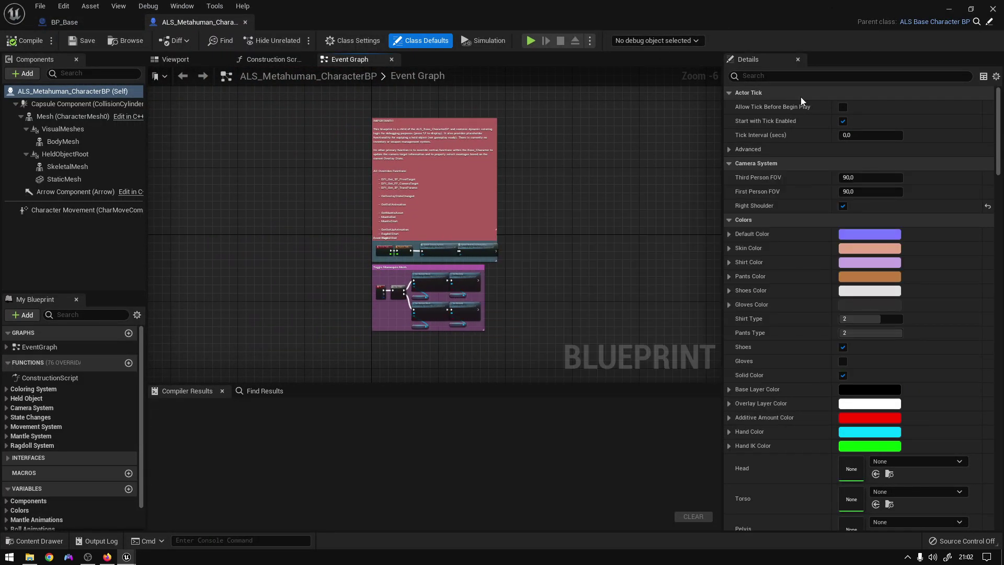
# Search the project content for "rtg", open the RTG_metahuman_base_skel_AnimBP animation blueprint and show its AnimGraph
pyautogui.click(37, 541)
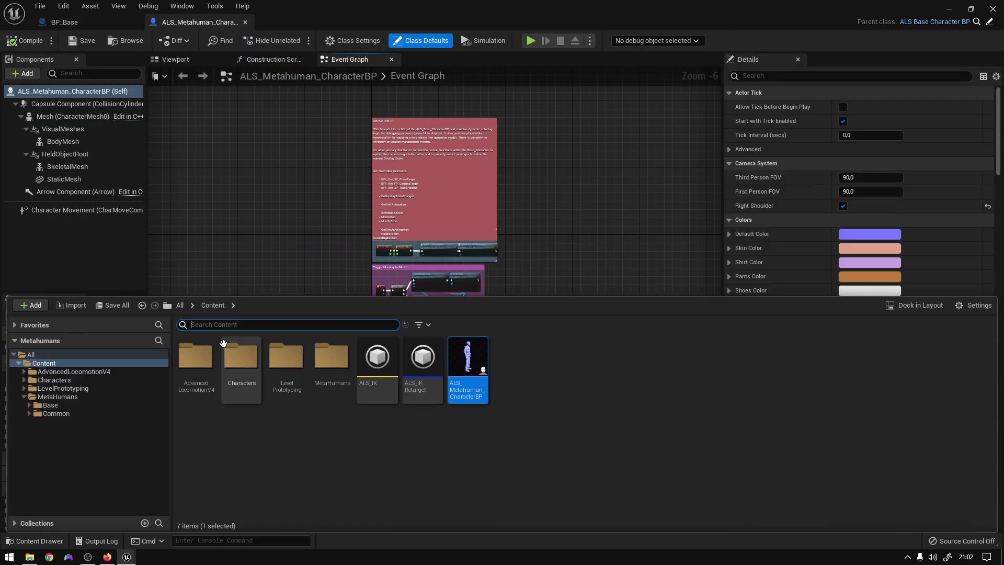
pyautogui.write('r')
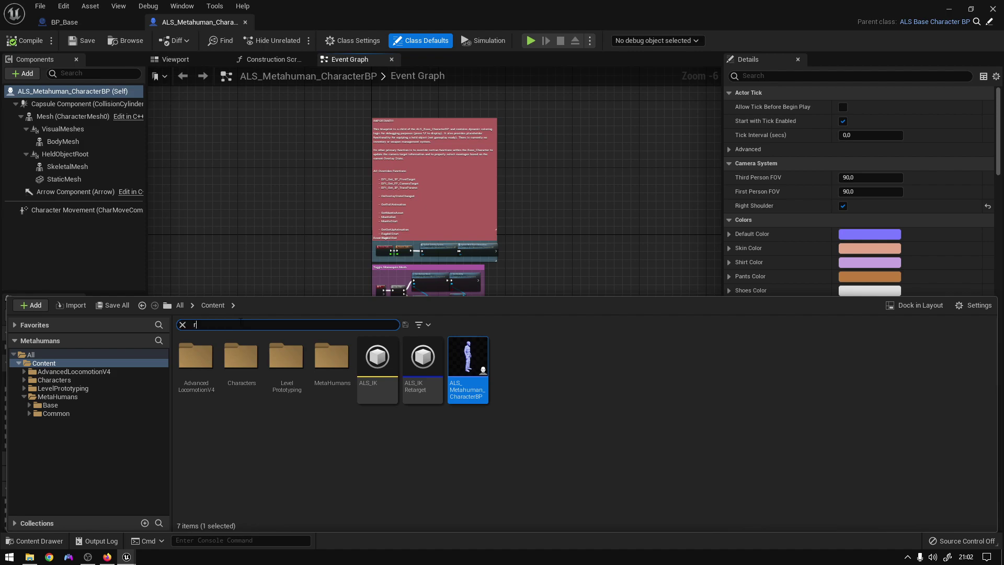
pyautogui.write('tg')
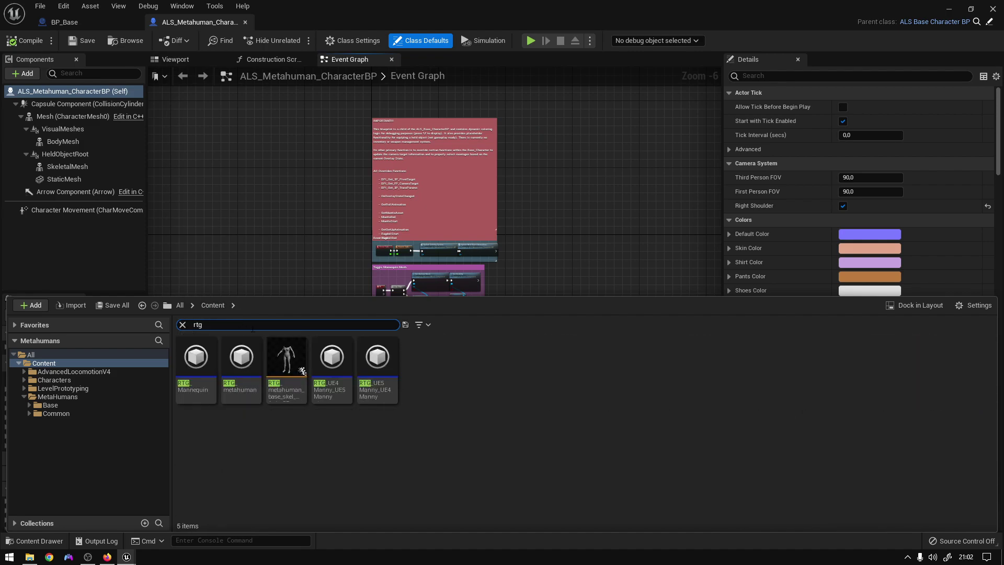
pyautogui.moveTo(288, 359)
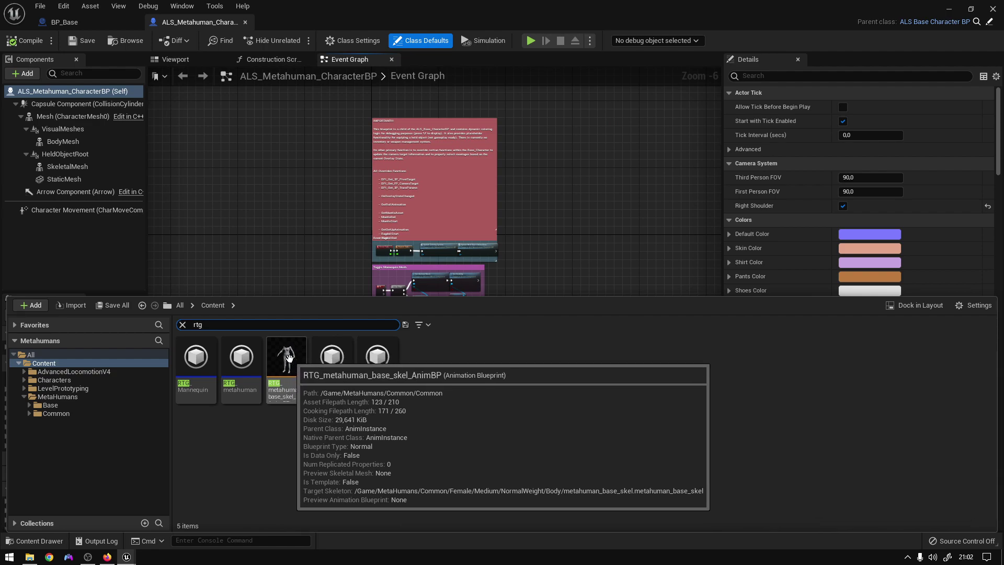
pyautogui.click(286, 358)
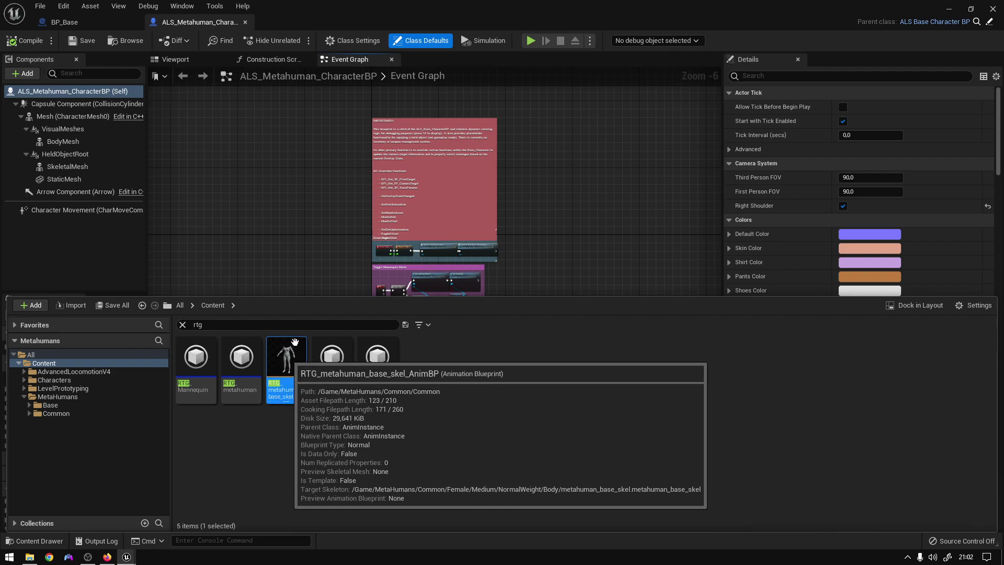
pyautogui.doubleClick(294, 346)
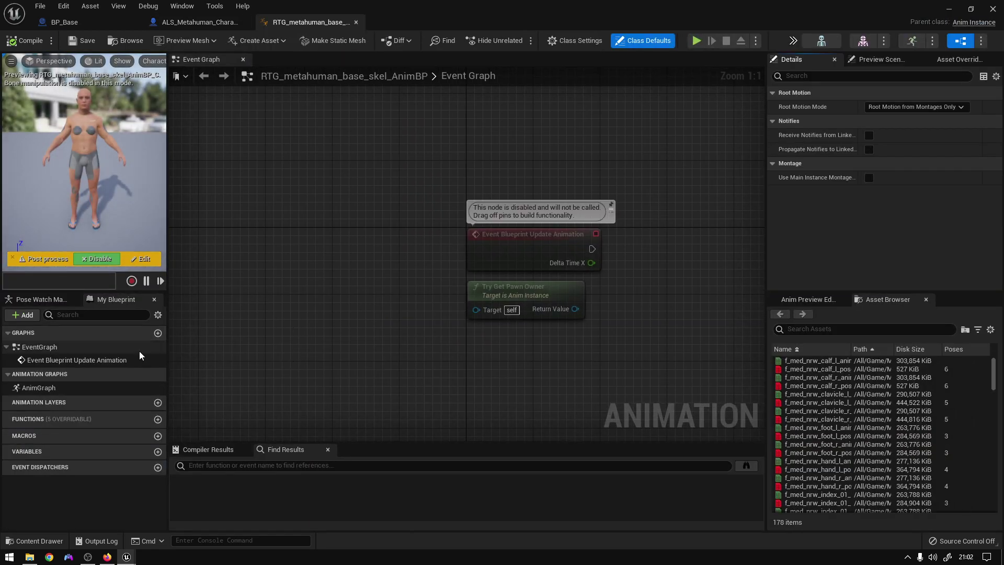
pyautogui.doubleClick(80, 387)
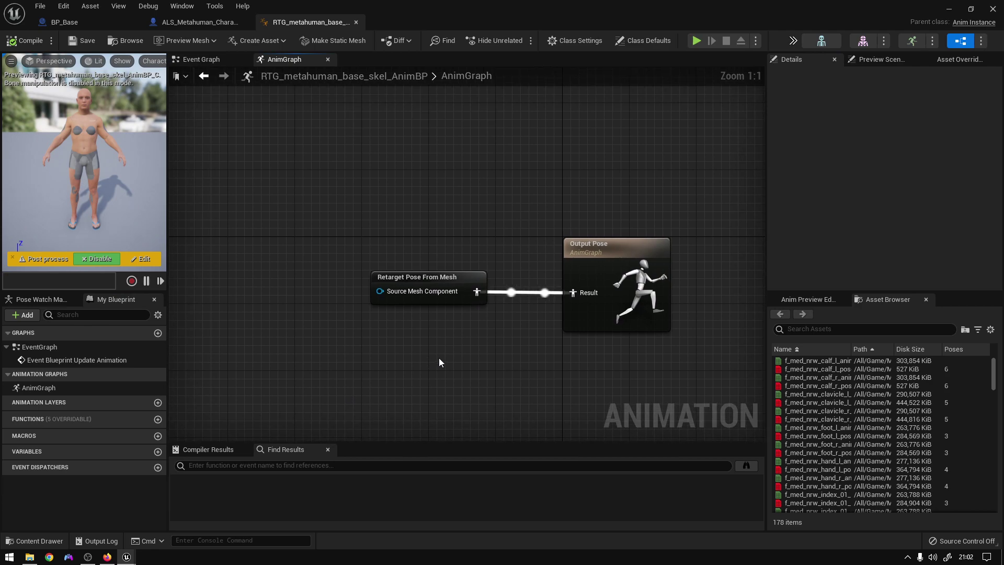
# Set the IKRetargeter Asset of the Retarget Pose From Mesh node to ALS_IKRetarget, then save and close the animation blueprint
pyautogui.click(422, 280)
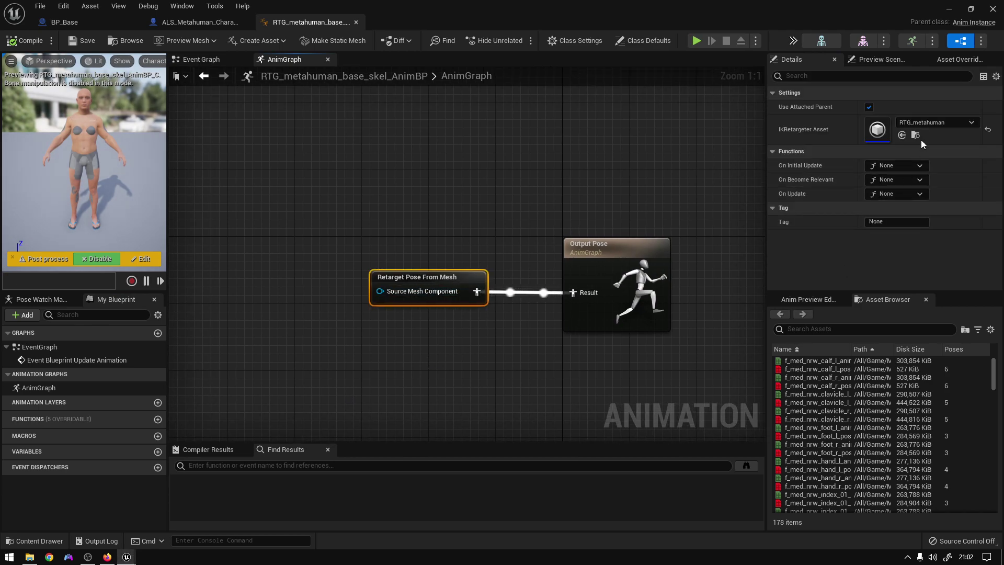
pyautogui.click(931, 123)
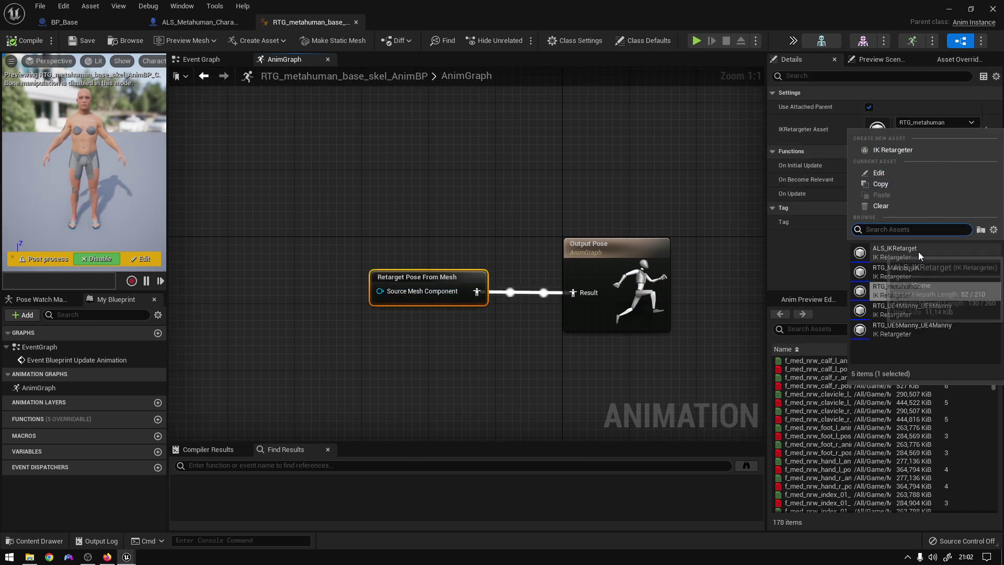
pyautogui.click(940, 252)
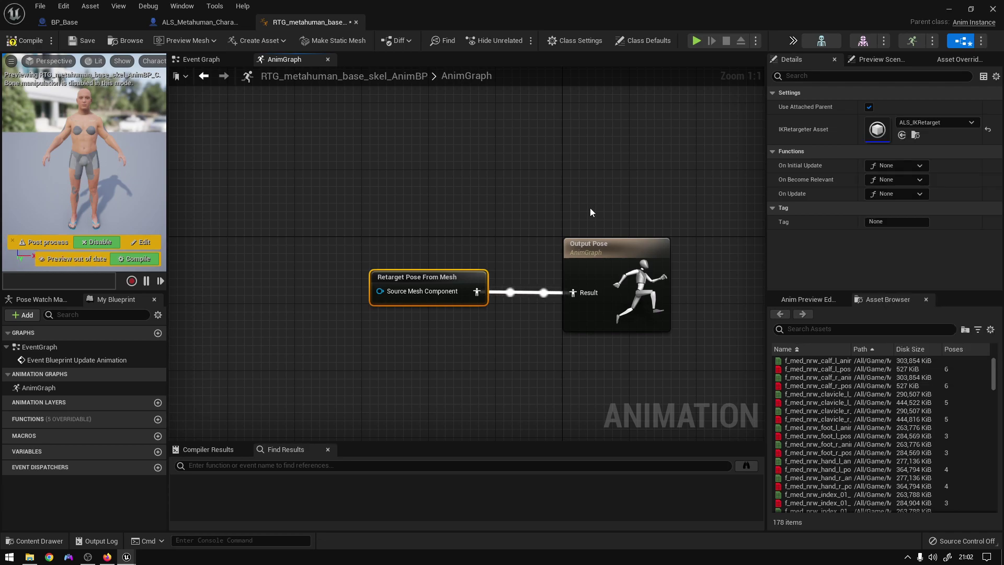
pyautogui.click(77, 45)
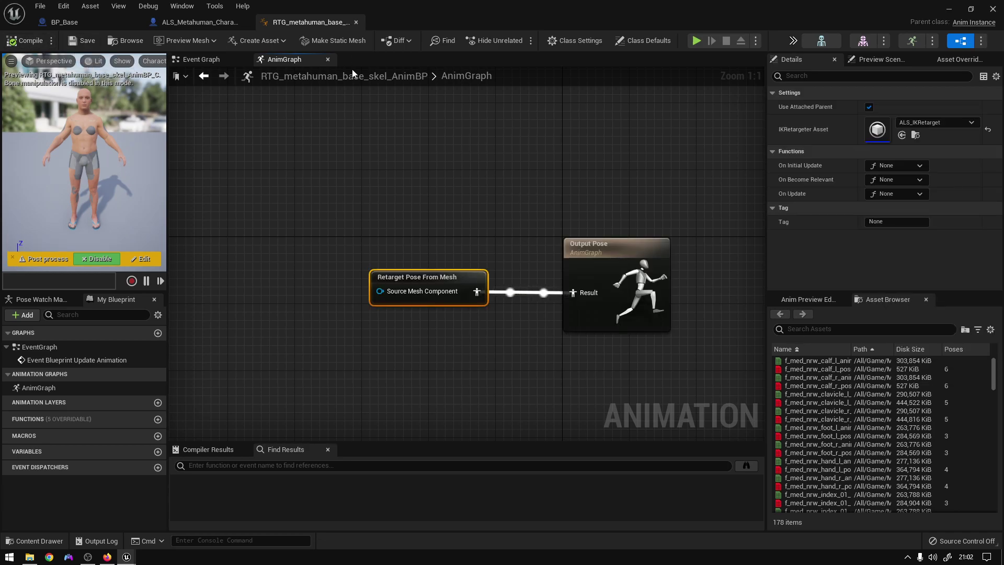
pyautogui.click(356, 23)
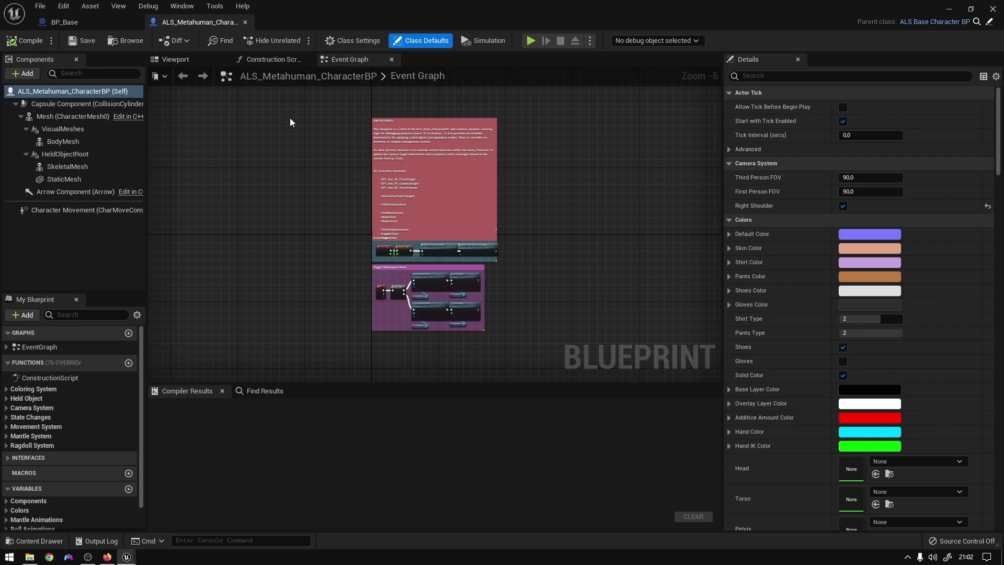
# Show the viewports of ALS_Metahuman_CharacterBP and BP_Base to compare the two characters
pyautogui.click(199, 61)
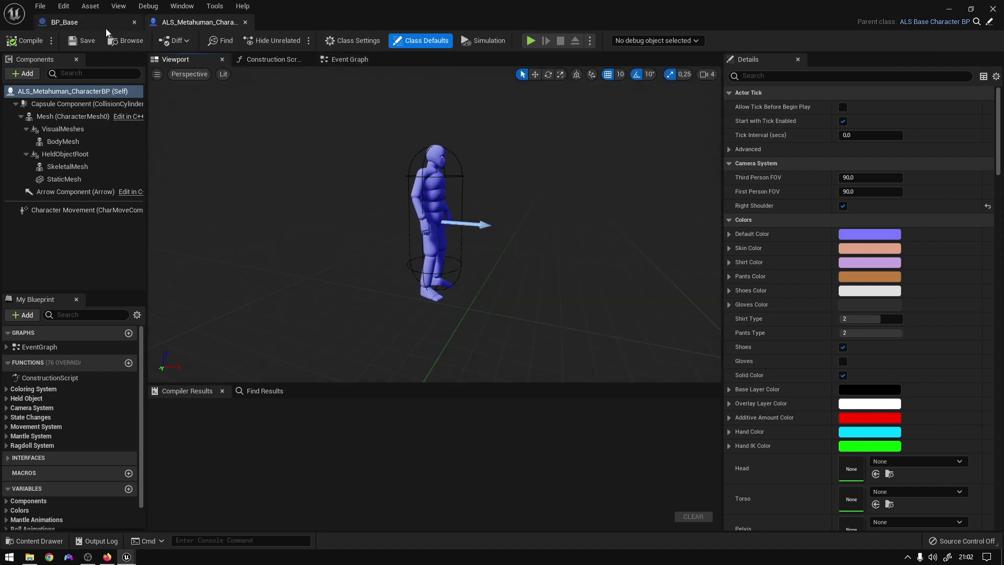
pyautogui.click(68, 22)
pyautogui.click(178, 60)
pyautogui.click(198, 22)
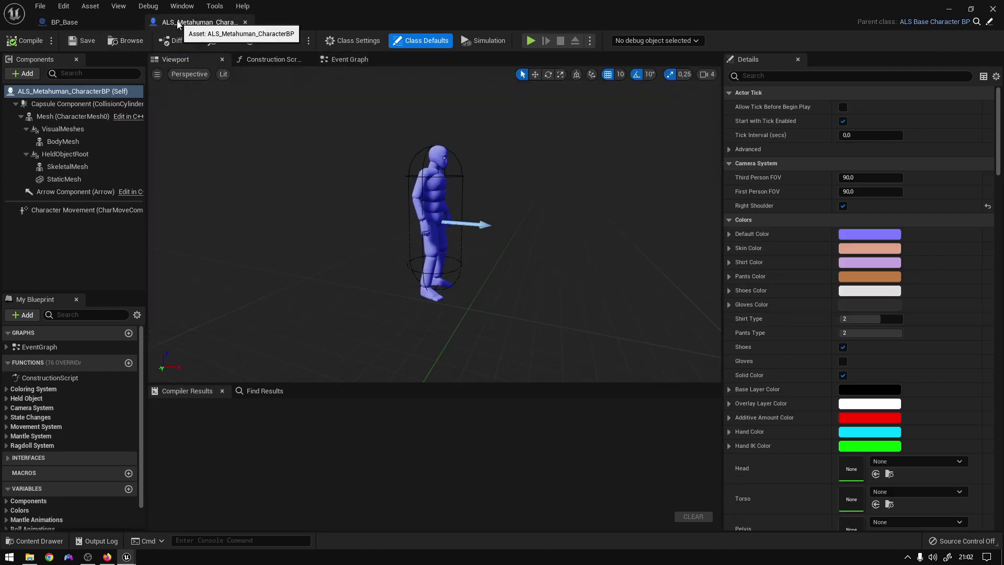
pyautogui.click(99, 22)
# Copy all components from Body through LODSync in BP_Base and paste them into ALS_Metahuman_CharacterBP
pyautogui.click(77, 114)
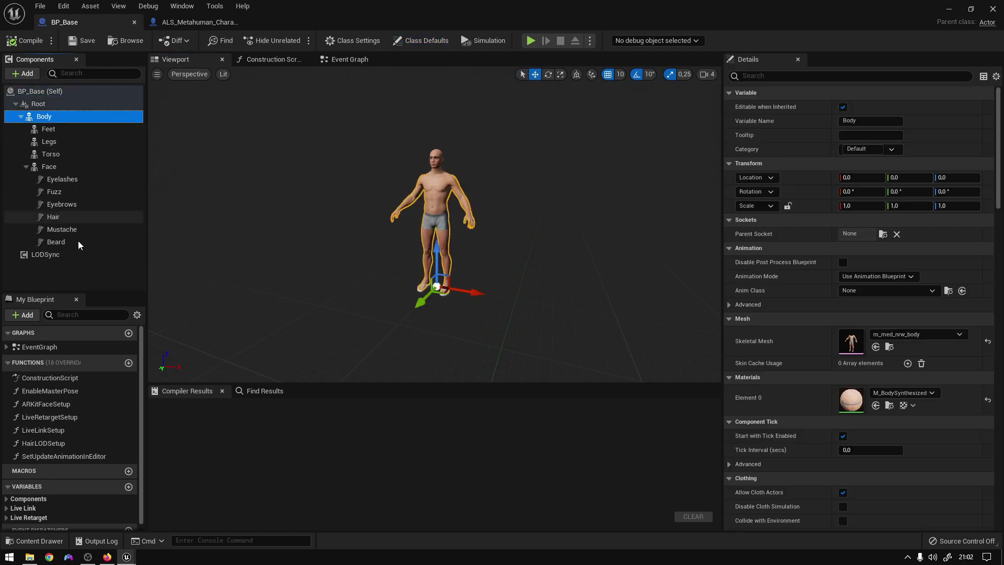
pyautogui.keyDown('shift'); pyautogui.click(79, 254); pyautogui.keyUp('shift')
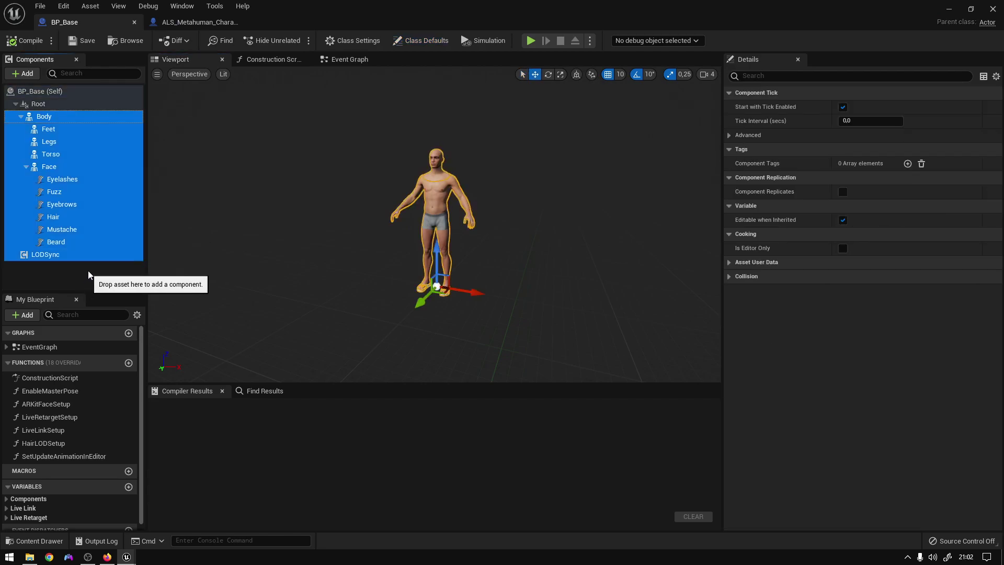
pyautogui.click(188, 24)
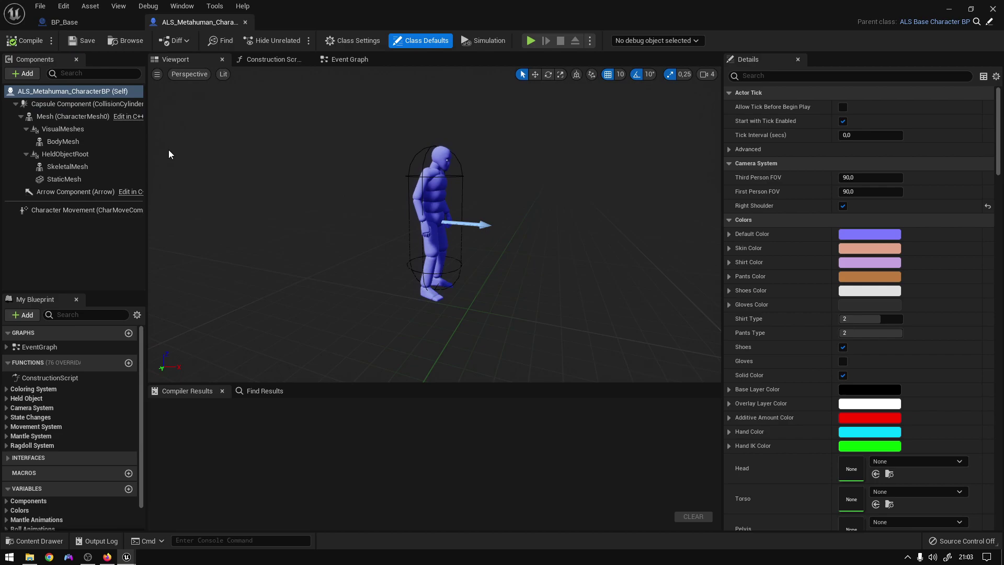
pyautogui.click(76, 116)
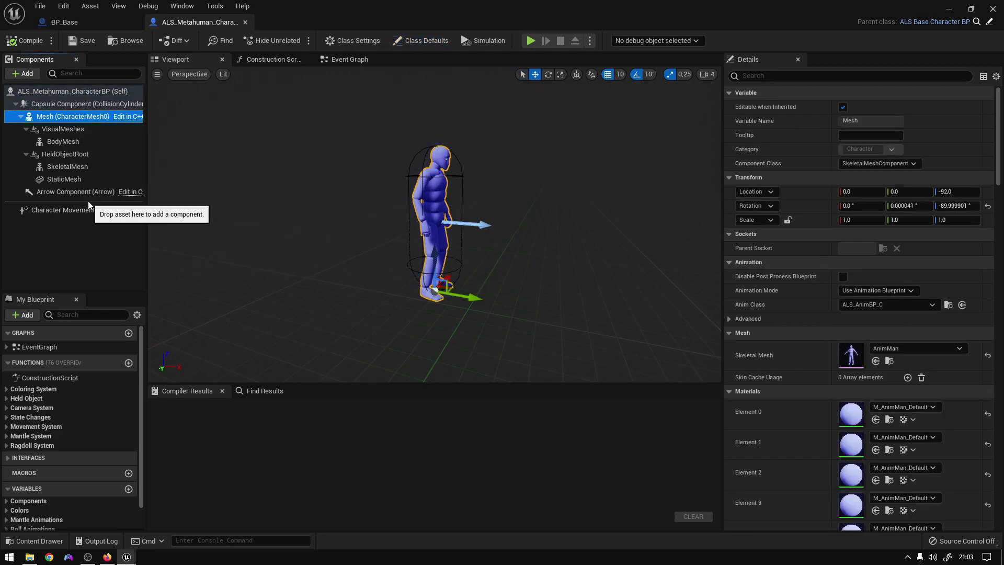
pyautogui.hotkey('ctrl', 'v')
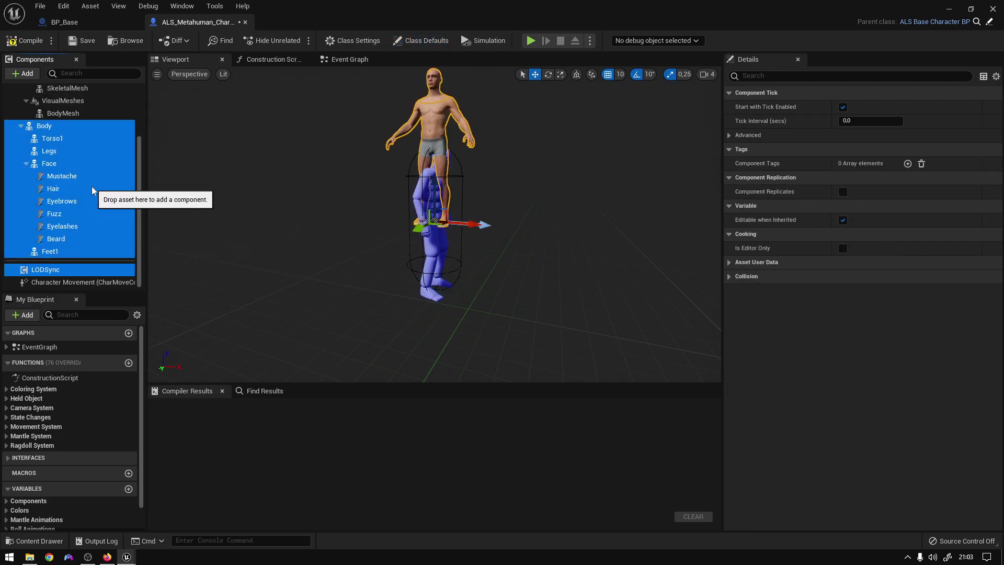
# Attach the pasted Body component, with its children, to Mesh (CharacterMesh0) in the component hierarchy
pyautogui.scroll(1, 90, 175)
pyautogui.click(87, 159)
pyautogui.scroll(1, 89, 168)
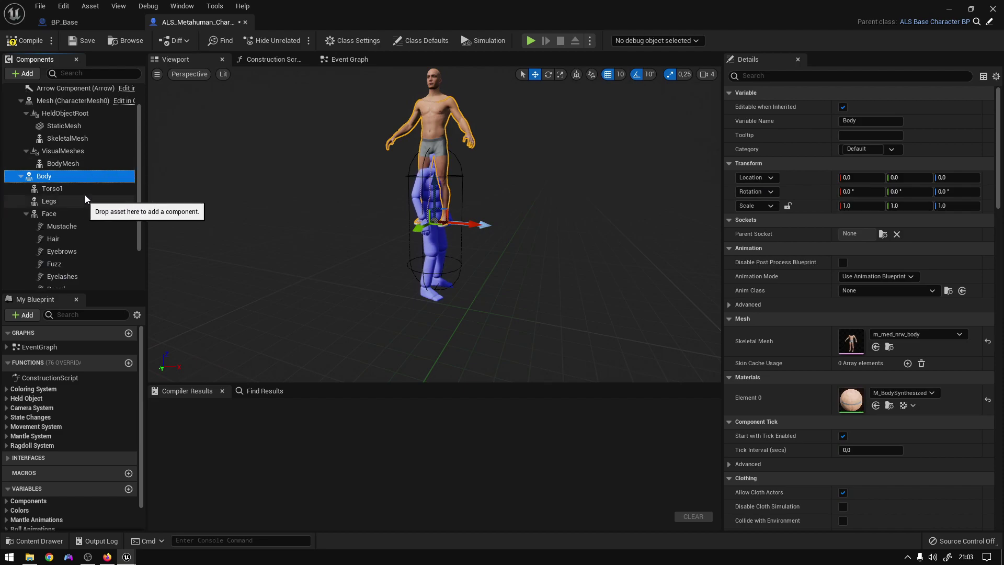
pyautogui.moveTo(87, 177); pyautogui.dragTo(86, 100)
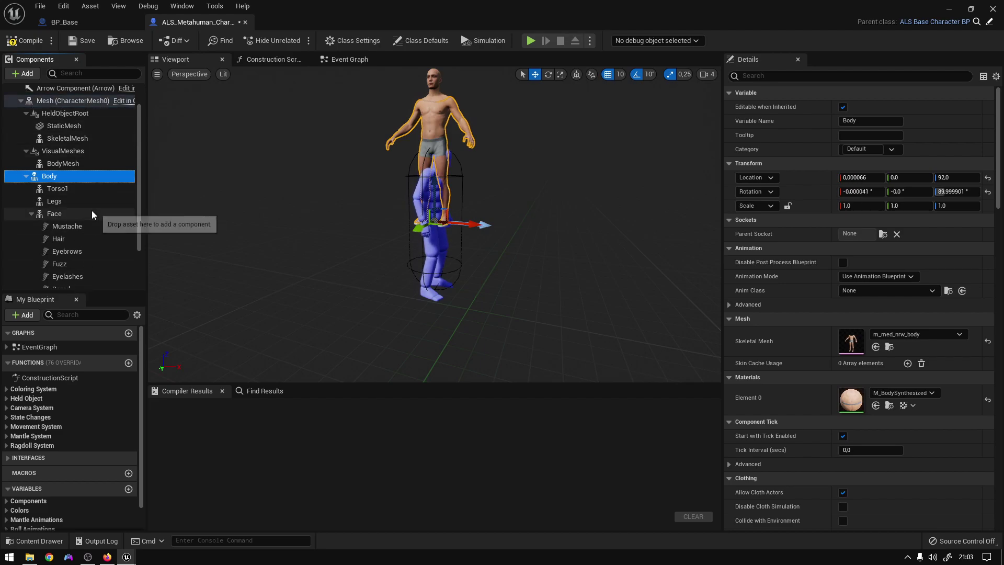
# Reset the Body component's location and rotation to their defaults and set its scale to 1,05 on all three axes
pyautogui.scroll(-1, 92, 211)
pyautogui.scroll(1, 87, 211)
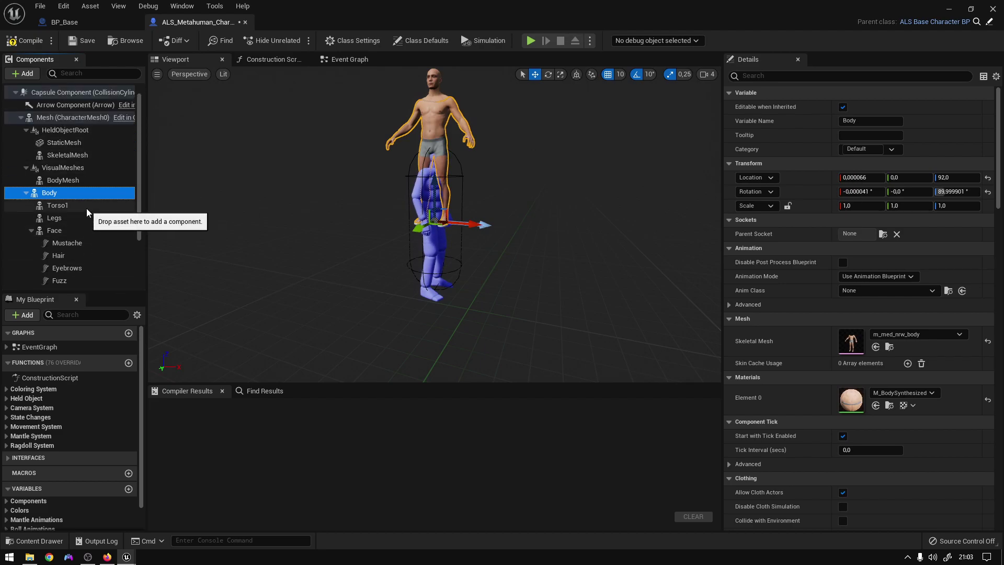
pyautogui.click(987, 179)
pyautogui.click(987, 193)
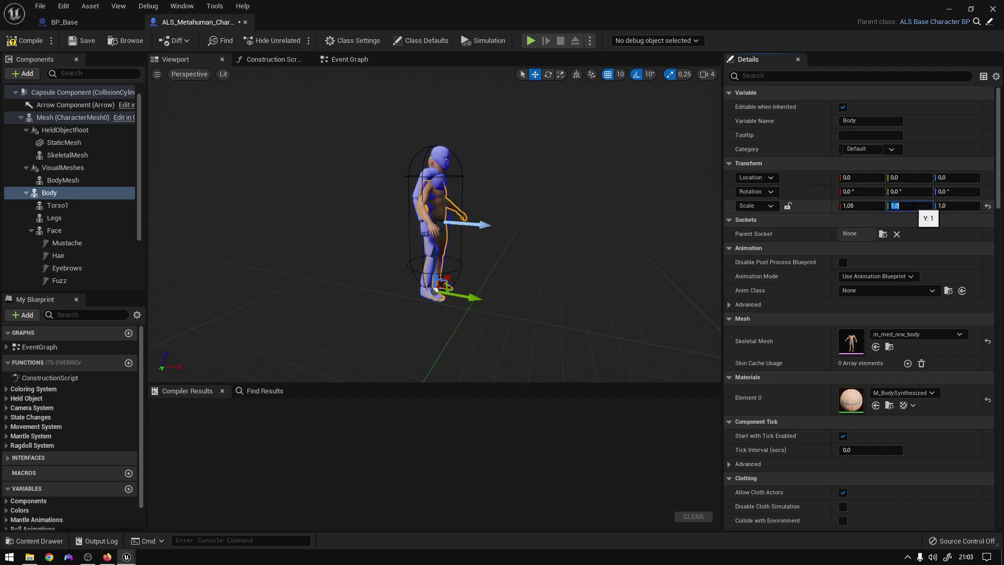
pyautogui.click(956, 206)
pyautogui.write('1,05')
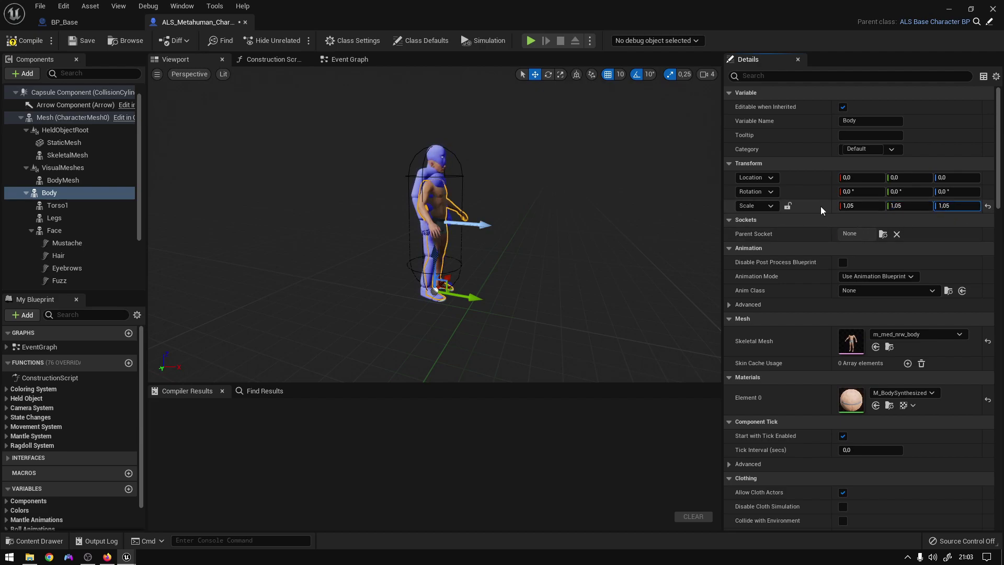
# Set the Body component's Anim Class to RTG_metahuman_base_skel_AnimBP
pyautogui.moveTo(587, 206); pyautogui.dragTo(502, 212, button='right')
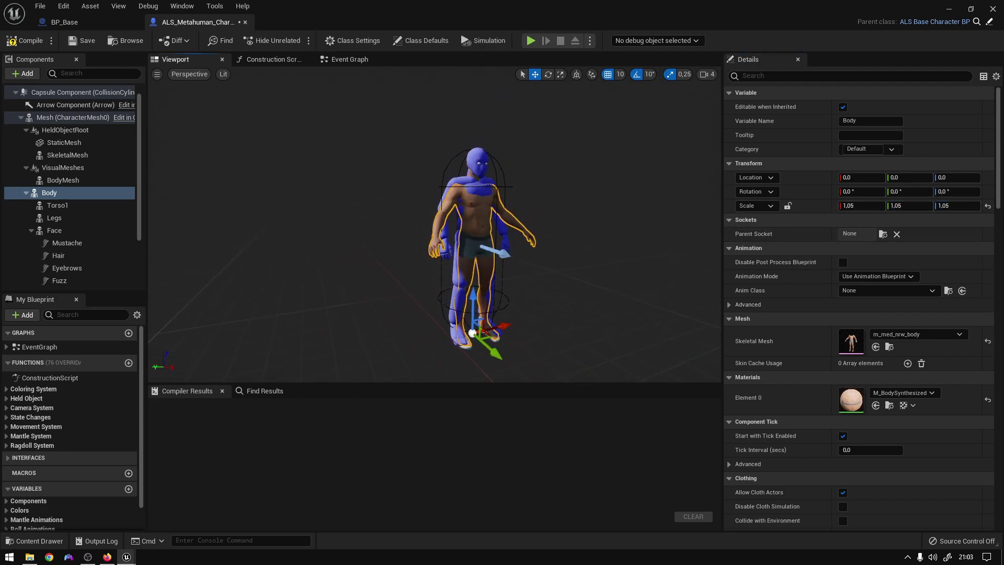
pyautogui.click(880, 290)
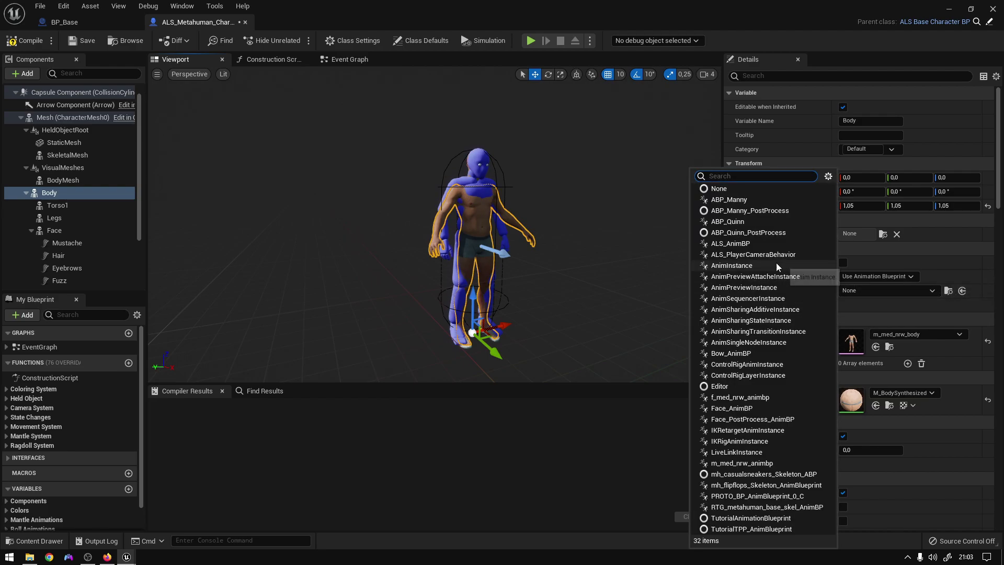
pyautogui.write('rtg')
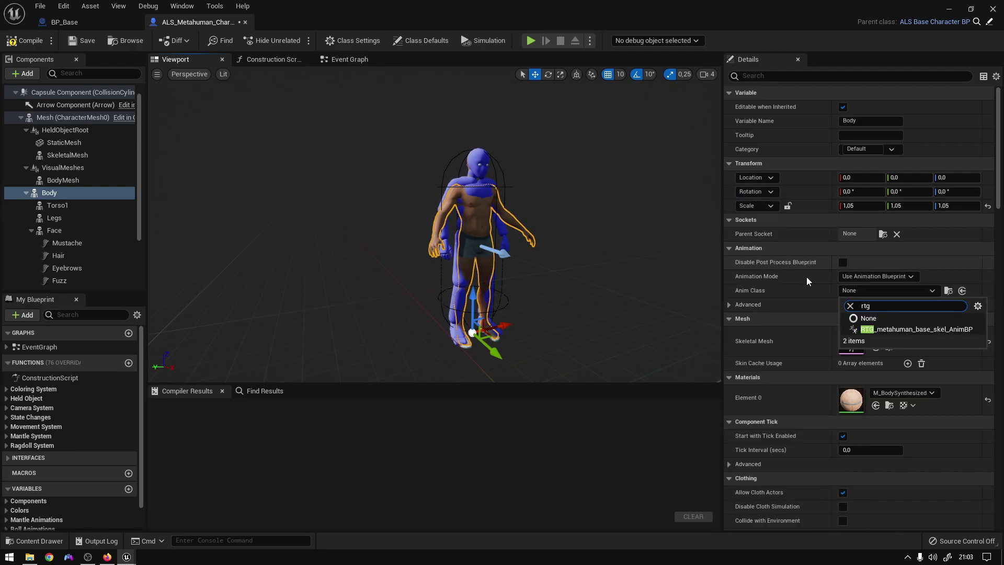
pyautogui.click(900, 329)
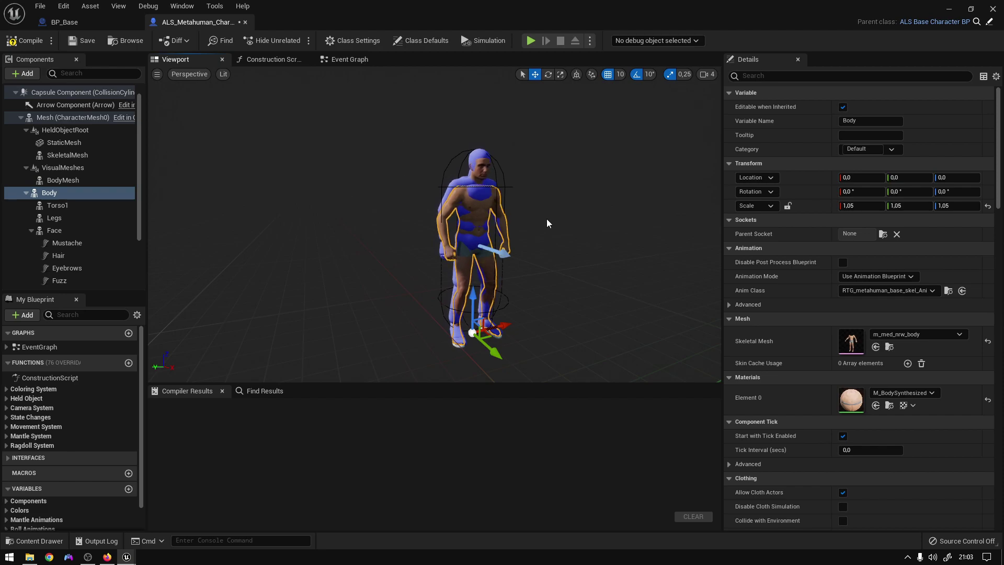
# Examine from the front how the MetaHuman body's pose lines up with the ALS mannequin mesh
pyautogui.press('d')
pyautogui.moveTo(559, 182); pyautogui.dragTo(507, 191, button='right')
pyautogui.press('w')
pyautogui.scroll(-5, 434, 225)
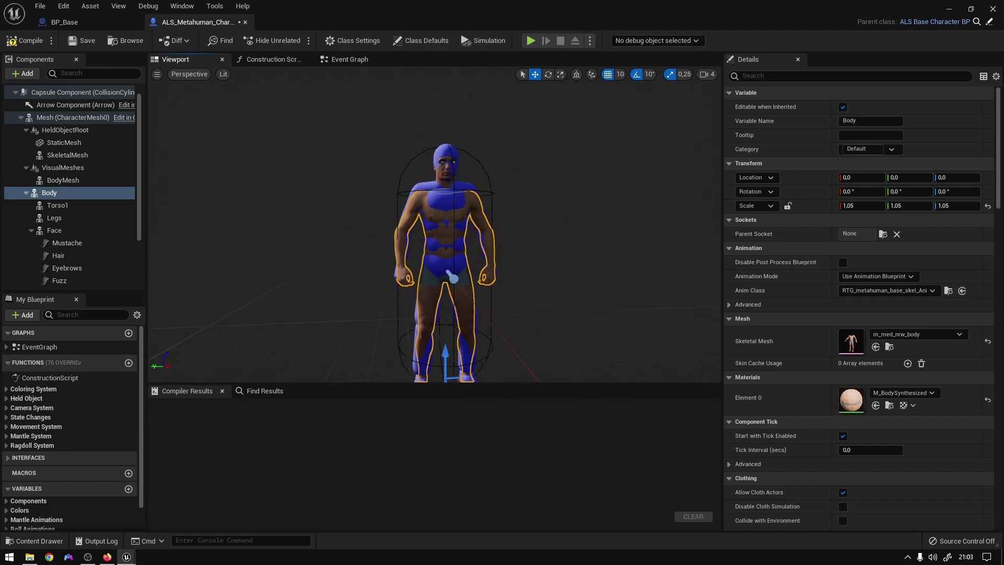
pyautogui.moveTo(434, 225); pyautogui.dragTo(440, 224, button='right')
pyautogui.press('w')
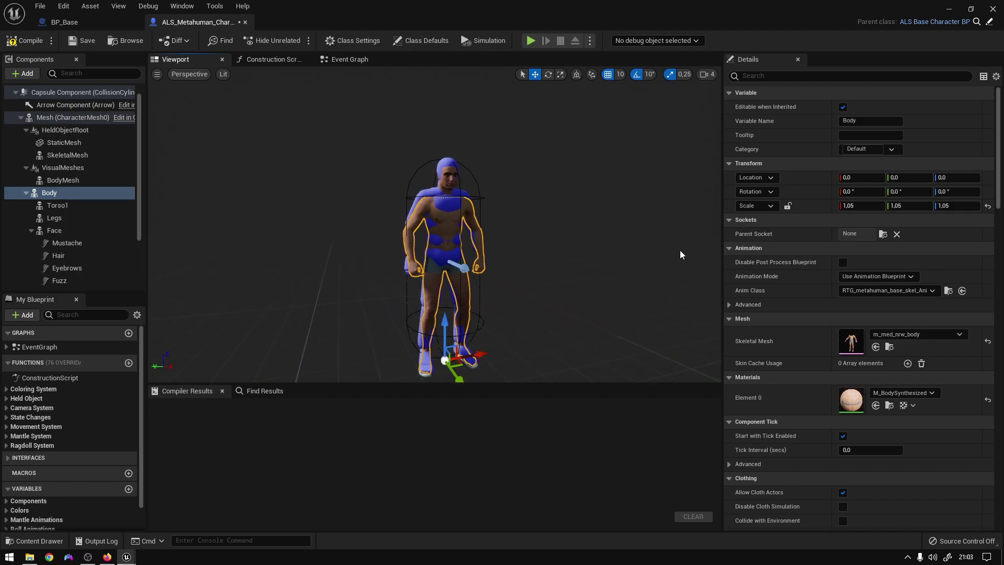
pyautogui.scroll(-1, 68, 199)
pyautogui.scroll(1, 68, 199)
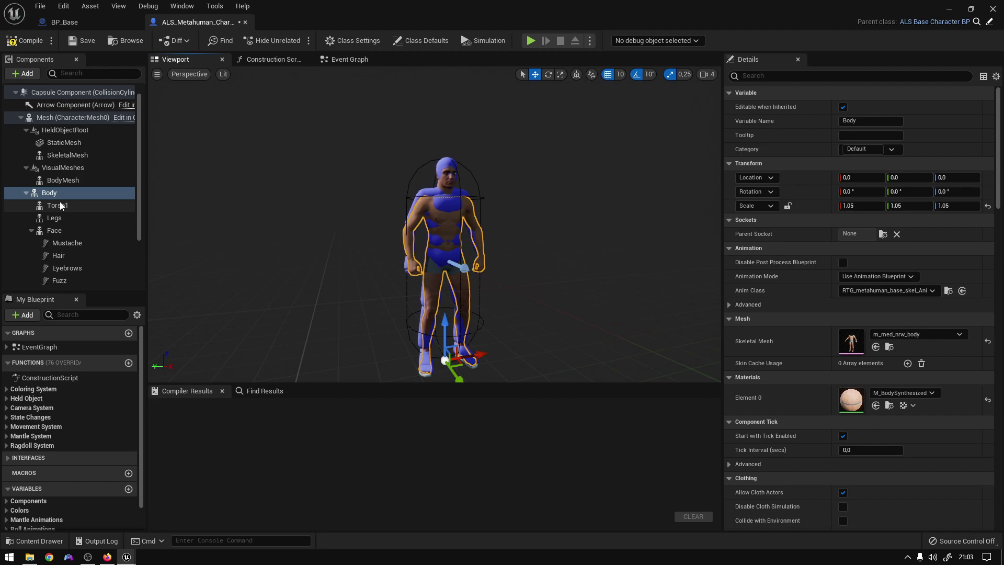
# Turn off Visible on Mesh (CharacterMesh0), keeping Visibility Based Anim Tick Option at Always Tick Pose and Refresh Bones, and compile and save the blueprint
pyautogui.click(55, 118)
pyautogui.click(753, 76)
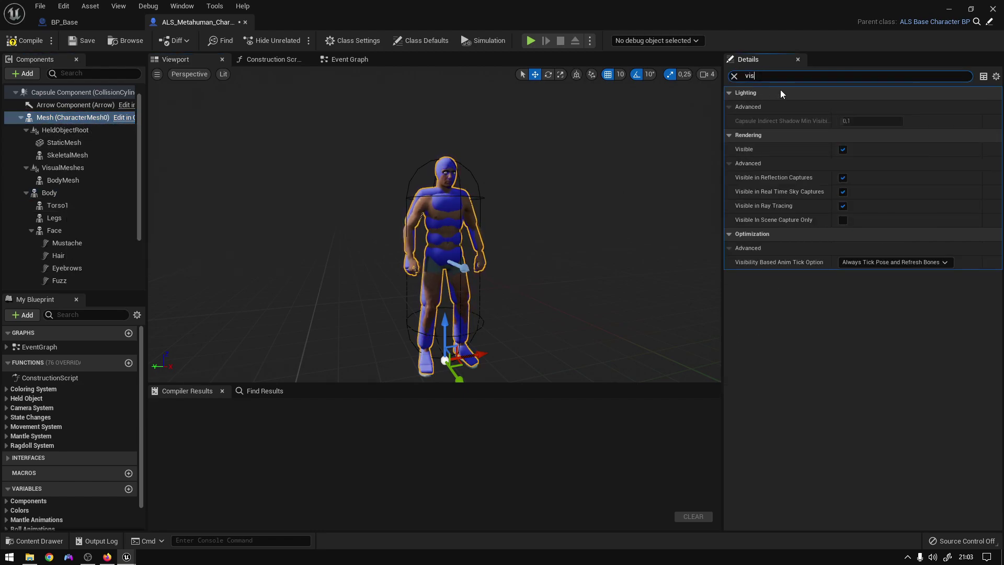
pyautogui.click(842, 150)
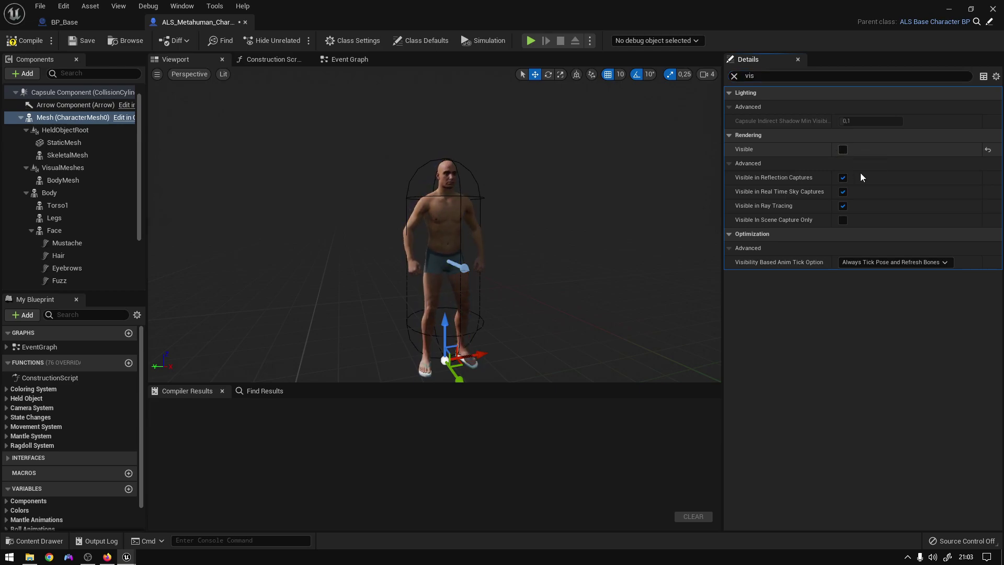
pyautogui.click(895, 262)
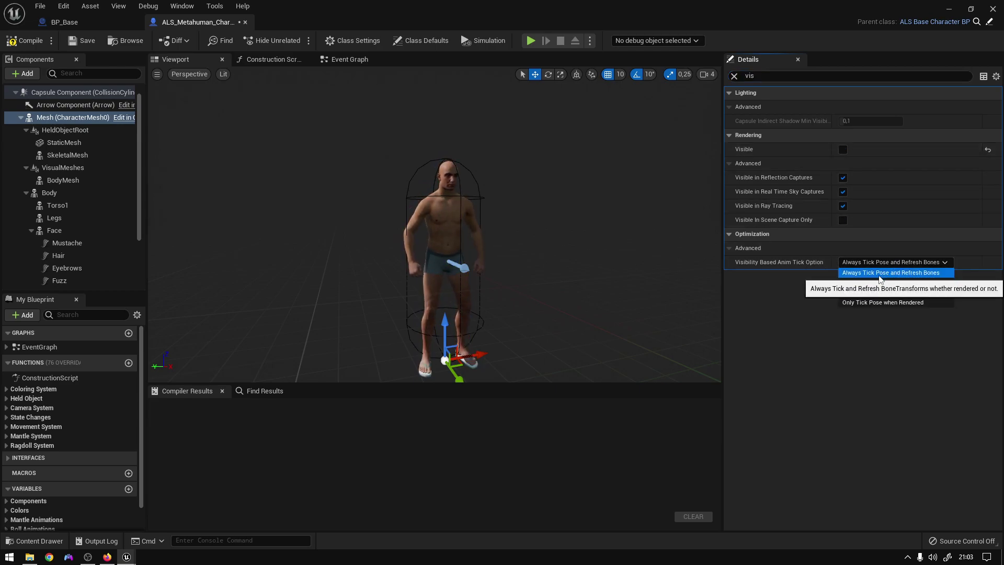
pyautogui.click(804, 293)
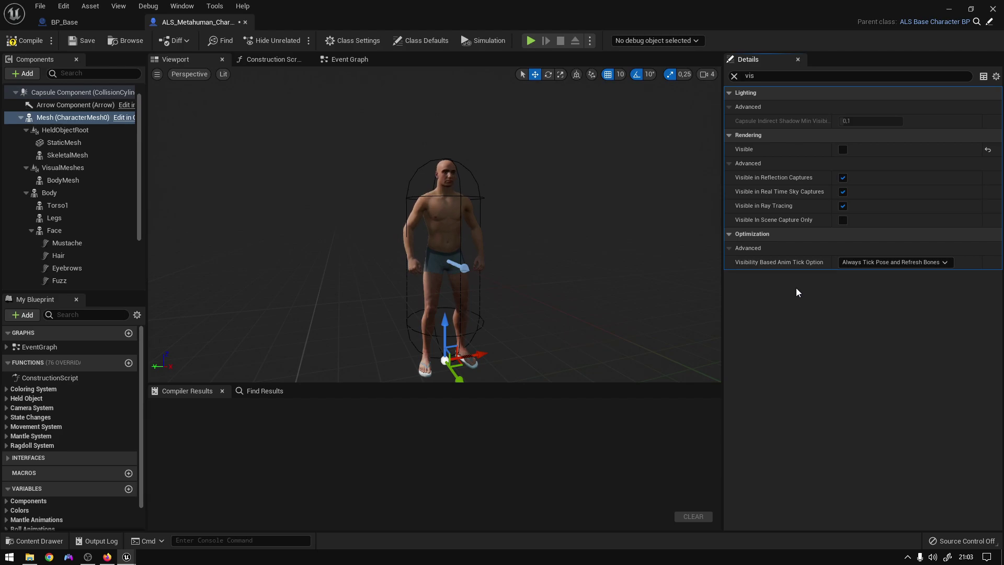
pyautogui.moveTo(317, 208); pyautogui.dragTo(262, 208, button='right')
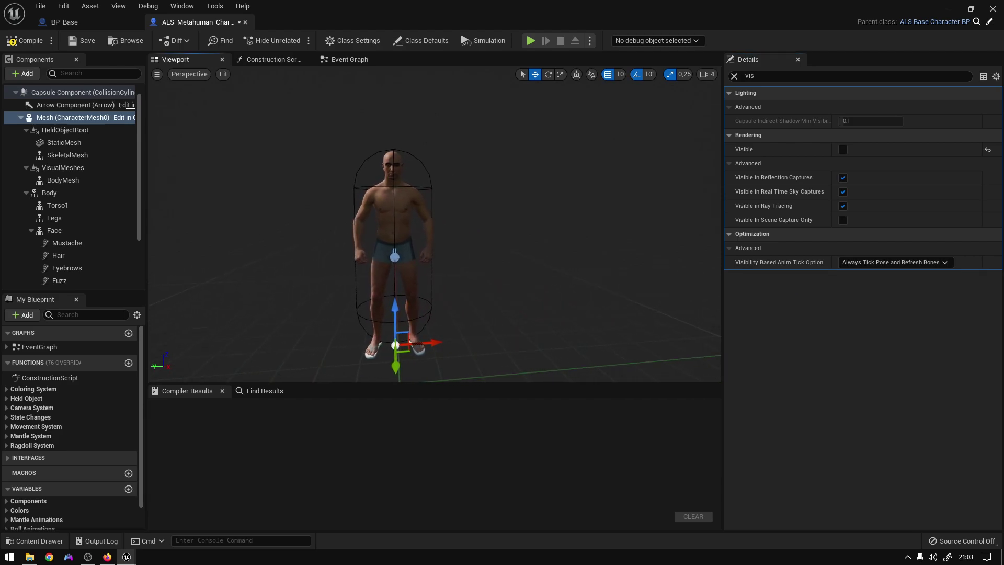
pyautogui.click(79, 41)
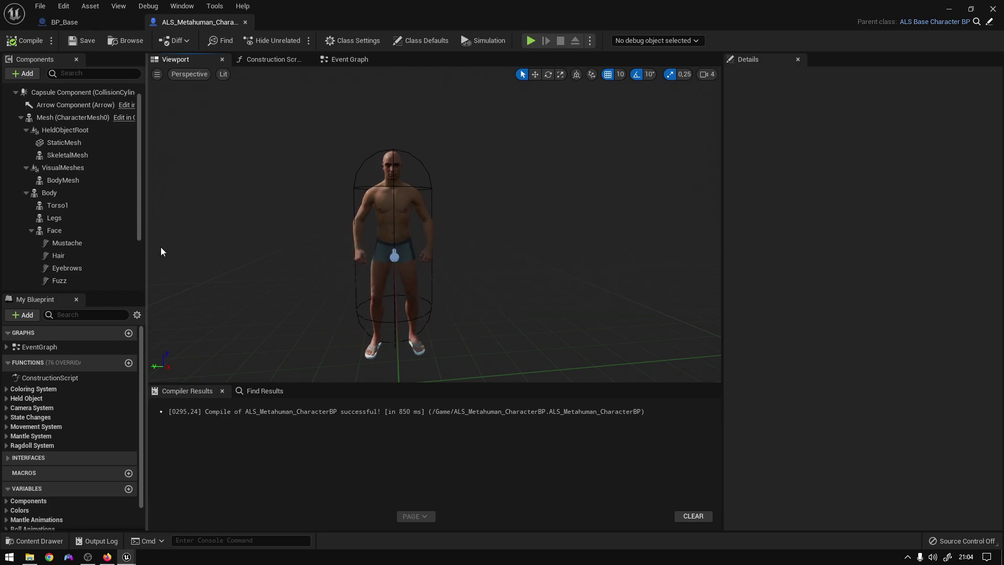
# Clear the flip-flops skeletal mesh from the Feet1 component, and compile and save the blueprint
pyautogui.scroll(-3, 73, 246)
pyautogui.click(73, 251)
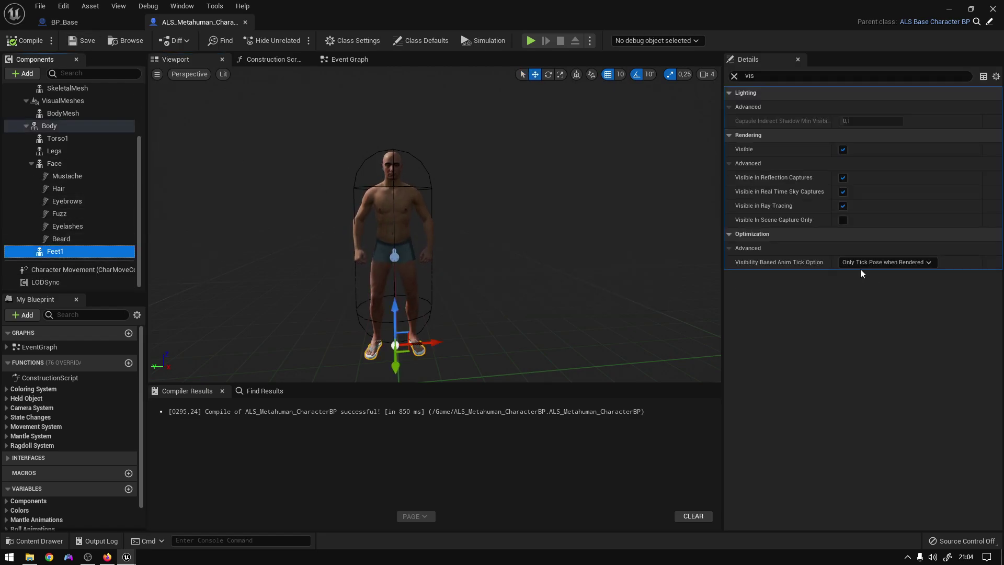
pyautogui.click(734, 76)
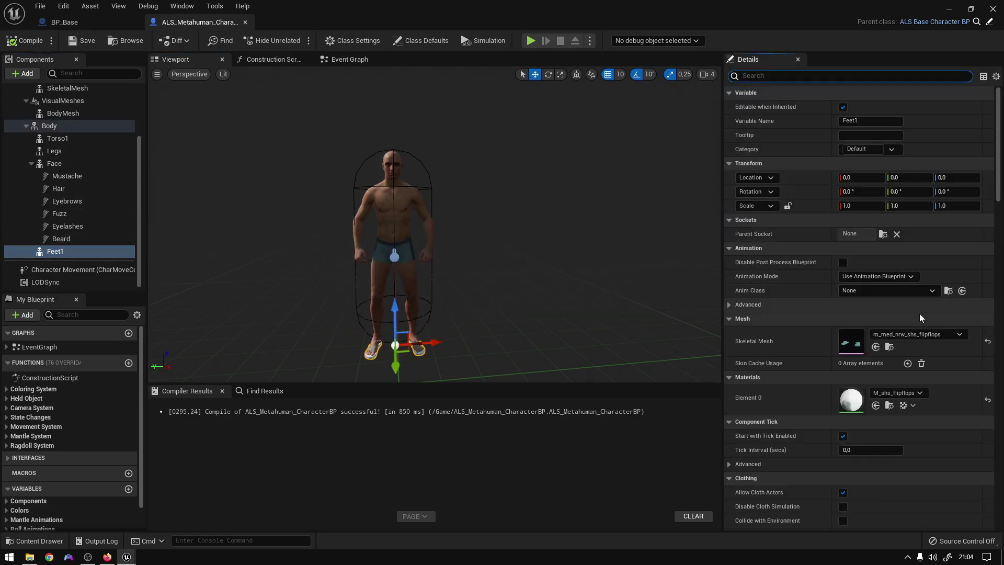
pyautogui.click(988, 342)
pyautogui.click(24, 40)
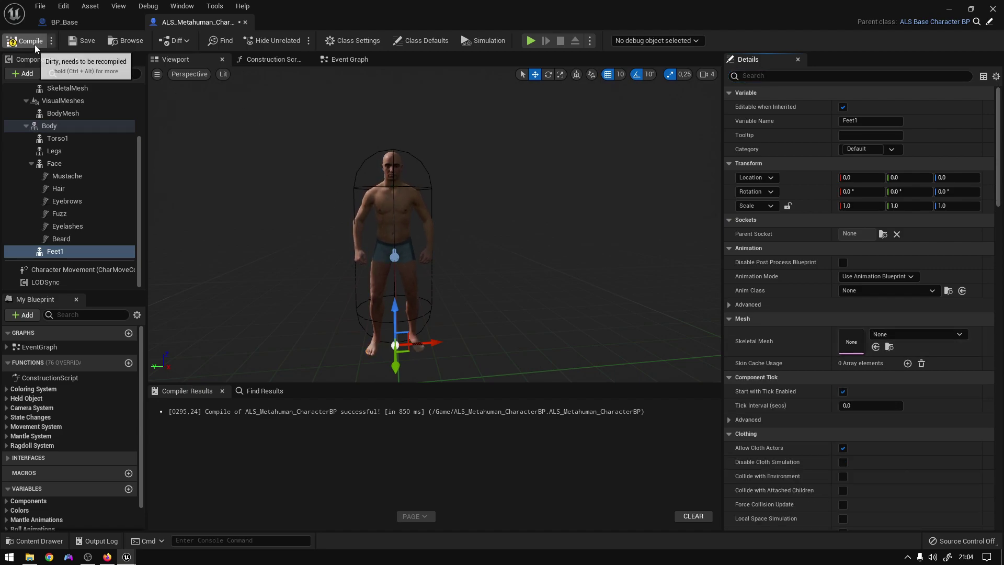
pyautogui.click(83, 40)
pyautogui.moveTo(459, 297); pyautogui.dragTo(430, 297, button='right')
pyautogui.moveTo(437, 265); pyautogui.dragTo(459, 297)
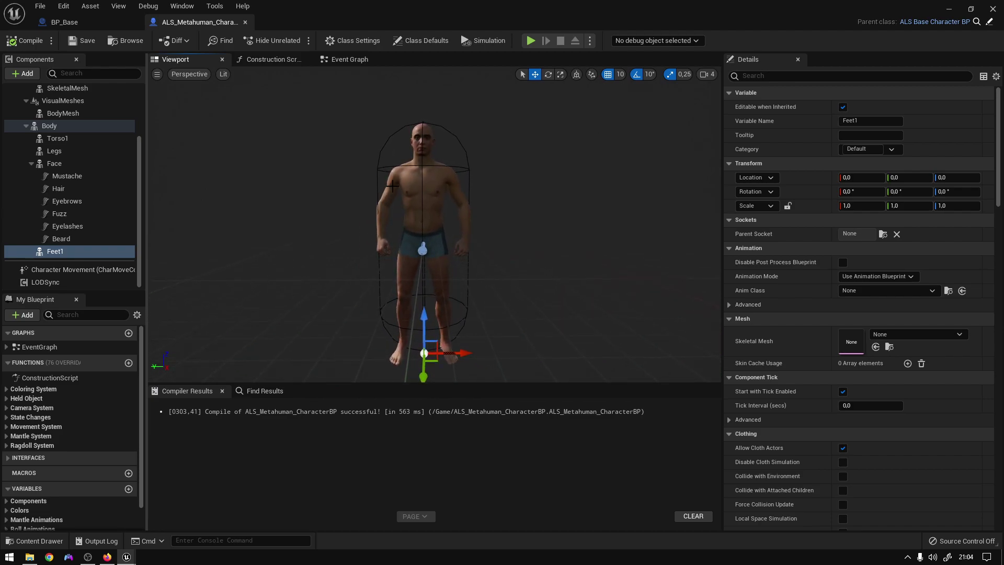
# Delete the Set Dynamic Materials, Set/Reset Colors, Body Mesh and Mesh nodes from the Construction Script
pyautogui.scroll(3, 64, 177)
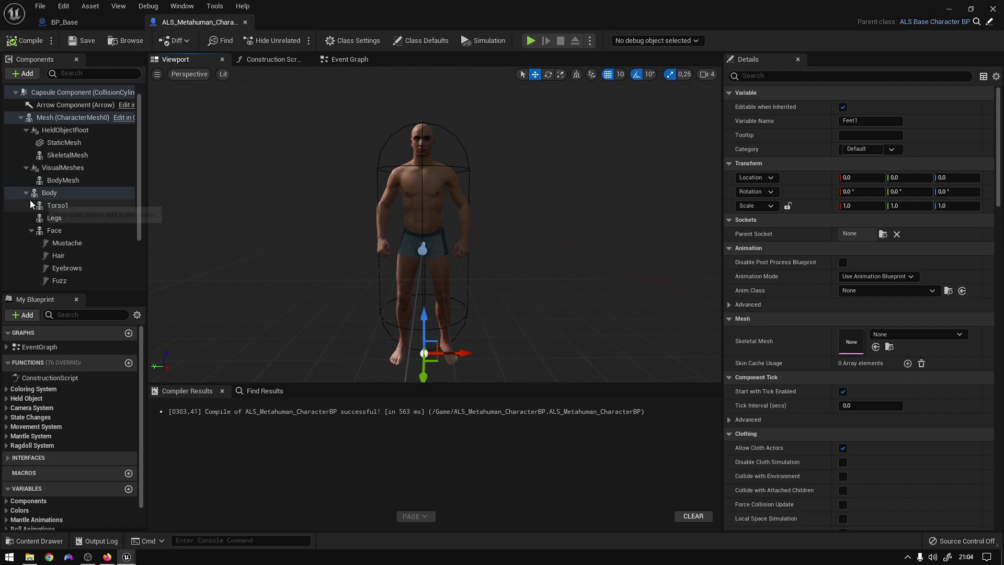
pyautogui.click(26, 193)
pyautogui.click(26, 204)
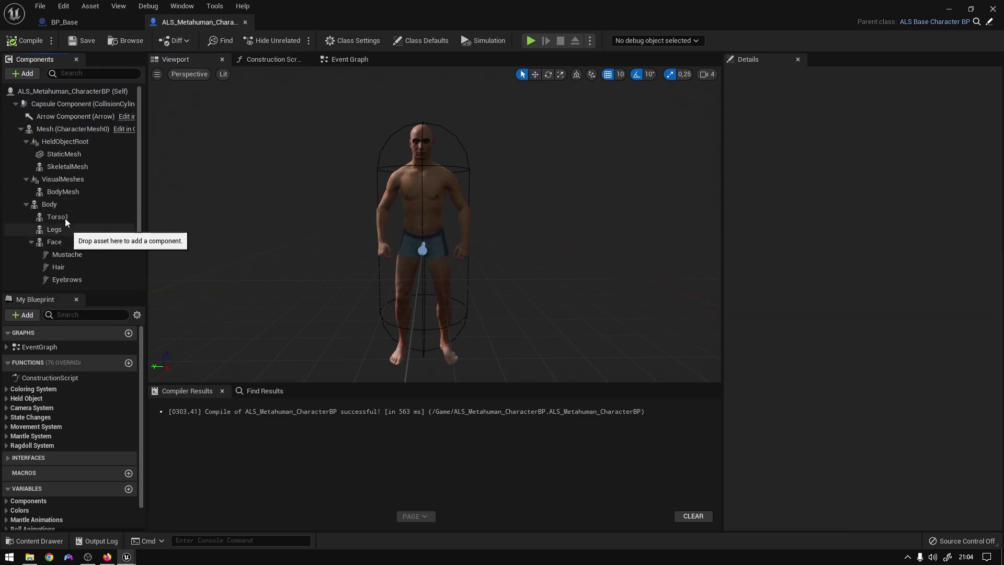
pyautogui.click(280, 61)
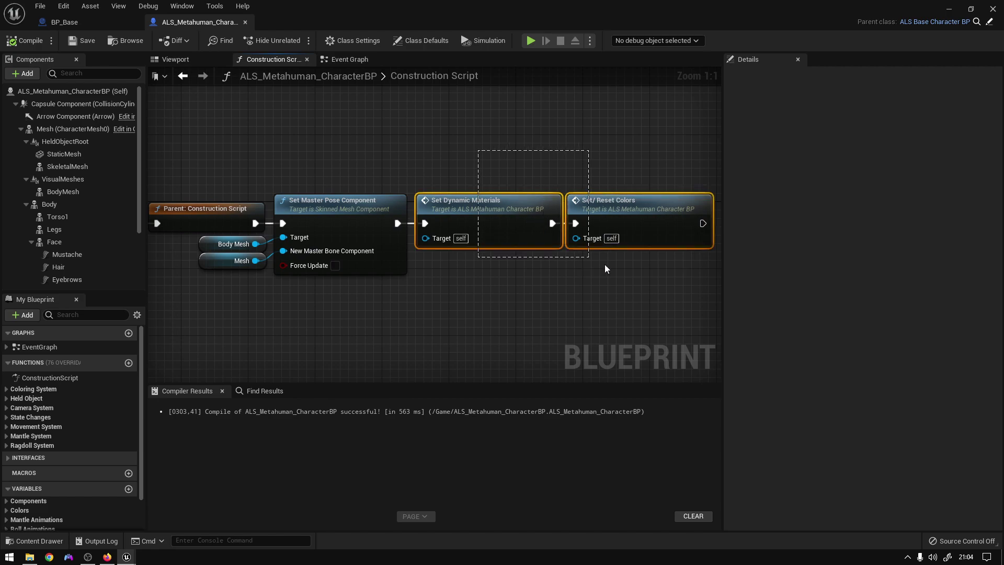
pyautogui.moveTo(605, 265); pyautogui.dragTo(624, 276)
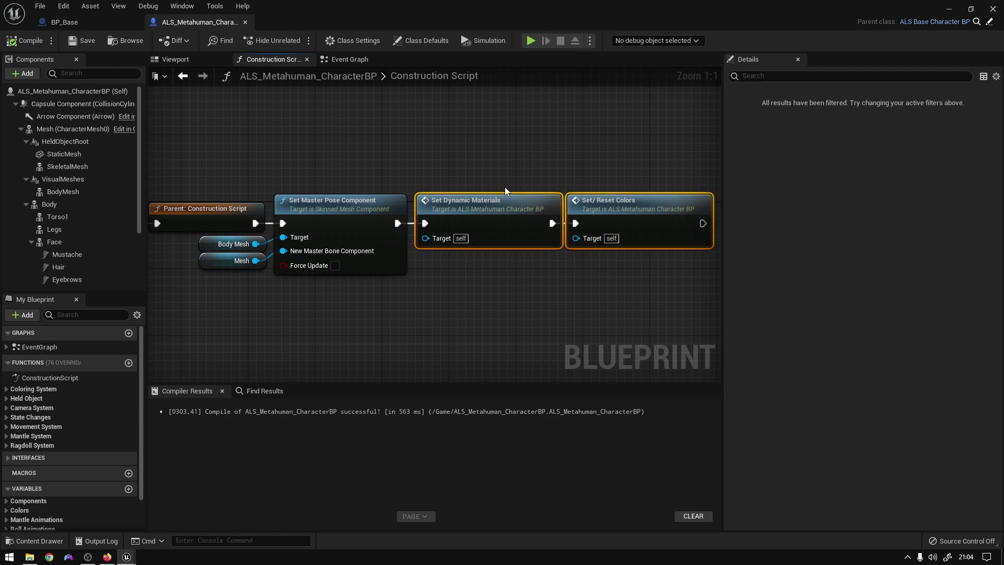
pyautogui.press('Delete')
pyautogui.moveTo(505, 183); pyautogui.dragTo(606, 200, button='right')
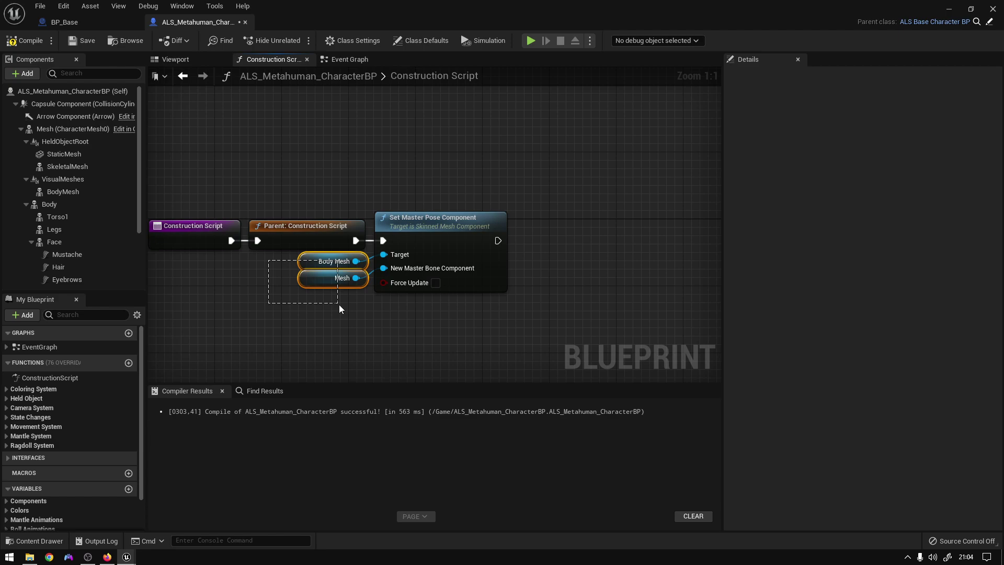
pyautogui.moveTo(339, 304); pyautogui.dragTo(339, 305)
pyautogui.press('Delete')
# Connect Body to New Master Bone Component and Torso1 to Target on the Set Master Pose Component node
pyautogui.moveTo(49, 205); pyautogui.dragTo(387, 270)
pyautogui.moveTo(289, 265); pyautogui.dragTo(315, 341)
pyautogui.moveTo(55, 216); pyautogui.dragTo(401, 256)
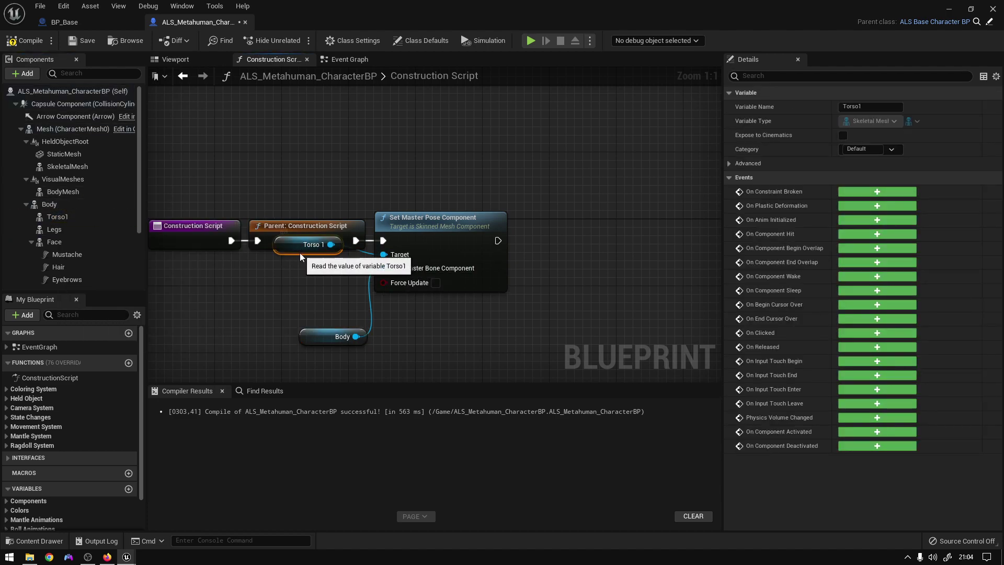
pyautogui.moveTo(302, 260); pyautogui.dragTo(302, 267)
# Connect Legs, Face and Feet1 to the Target of Set Master Pose Component, and compile and save the blueprint
pyautogui.moveTo(54, 229); pyautogui.dragTo(394, 260)
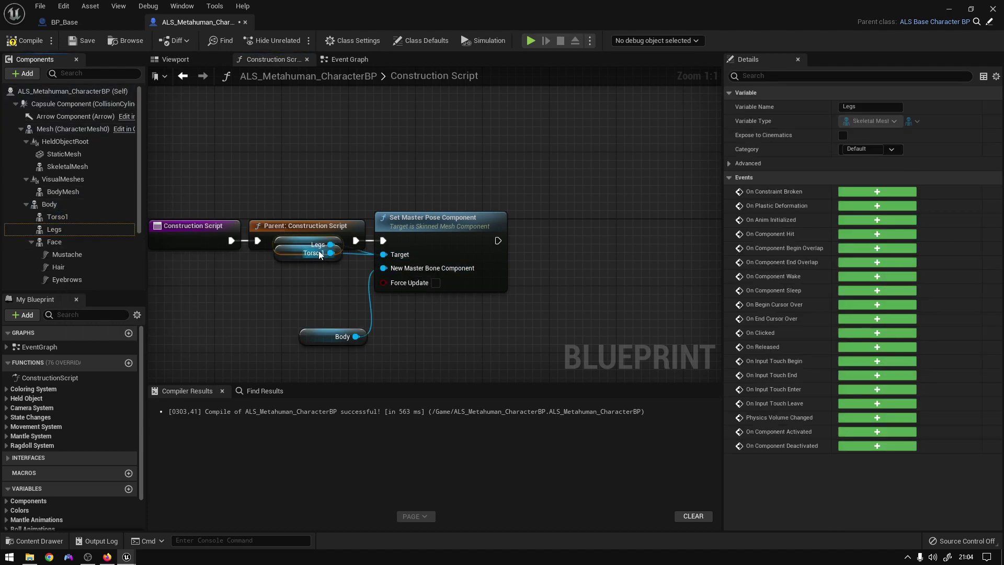
pyautogui.click(54, 229)
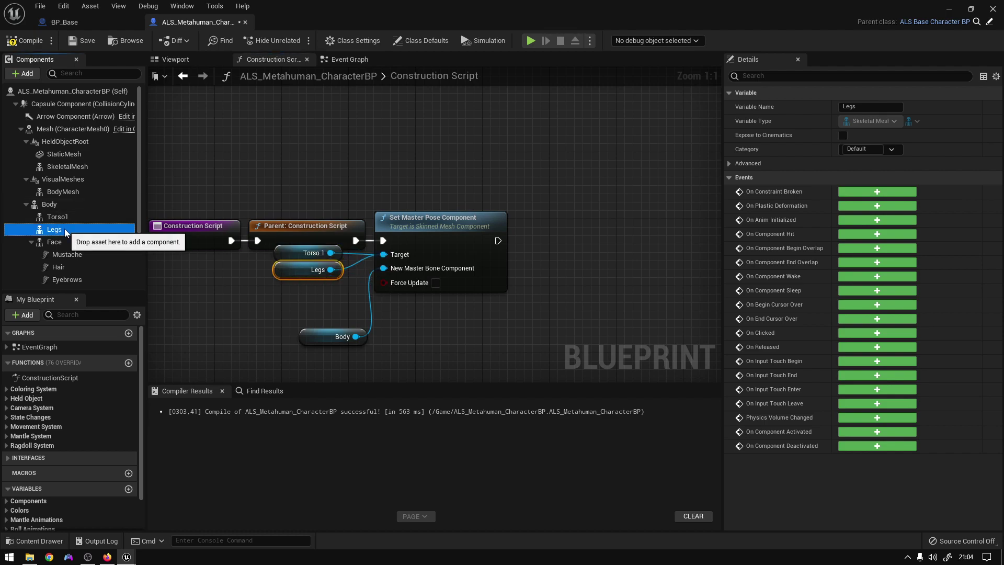
pyautogui.moveTo(55, 242); pyautogui.dragTo(390, 254)
pyautogui.moveTo(300, 245); pyautogui.dragTo(300, 287)
pyautogui.scroll(-3, 59, 226)
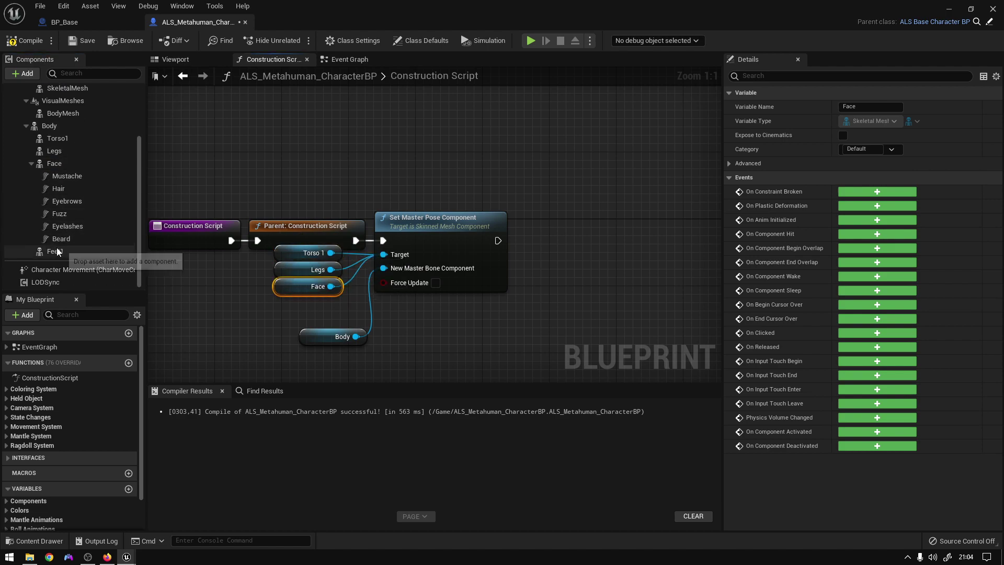
pyautogui.moveTo(55, 251); pyautogui.dragTo(325, 292)
pyautogui.moveTo(387, 262); pyautogui.dragTo(386, 258)
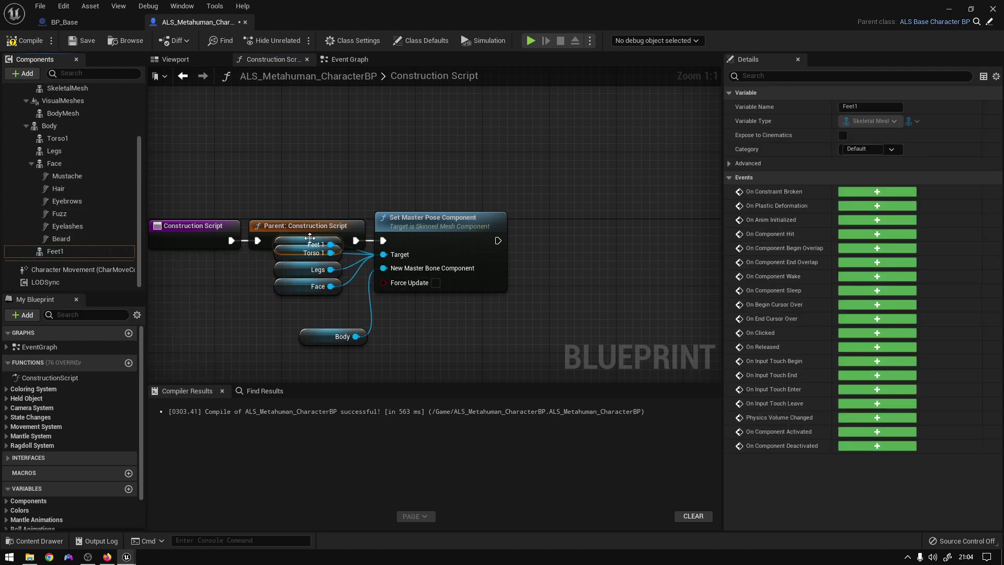
pyautogui.moveTo(310, 238); pyautogui.dragTo(313, 301)
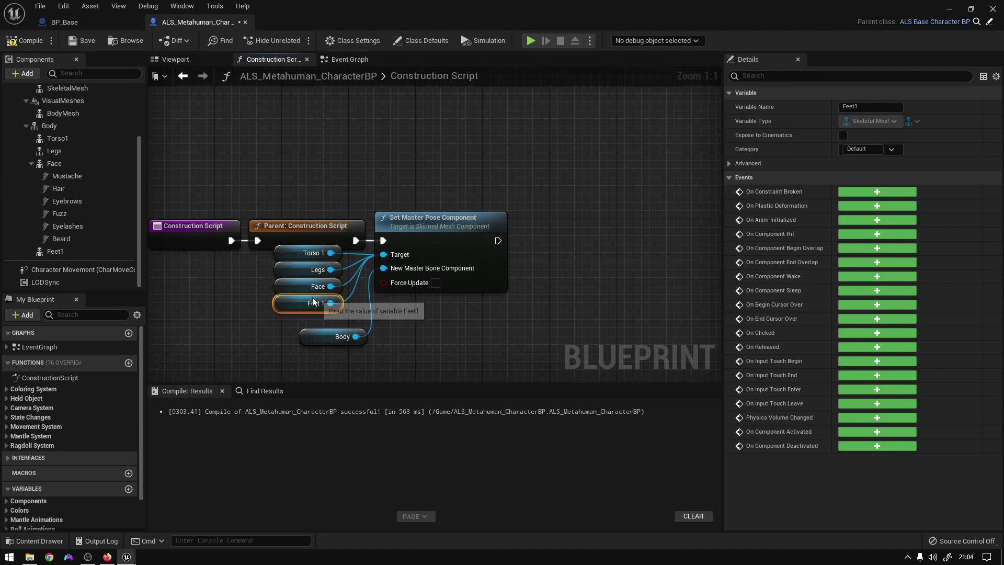
pyautogui.click(32, 45)
pyautogui.click(79, 39)
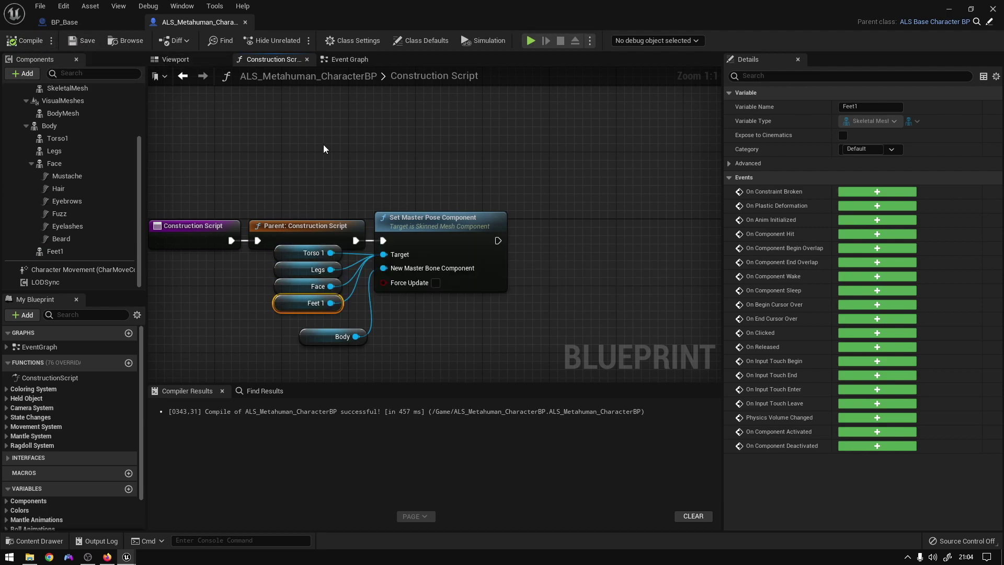
# Delete the Update Coloring System node from the Event Graph, connect Parent: Tick to Update Held Object Animations, and compile and save
pyautogui.scroll(-2, 324, 145)
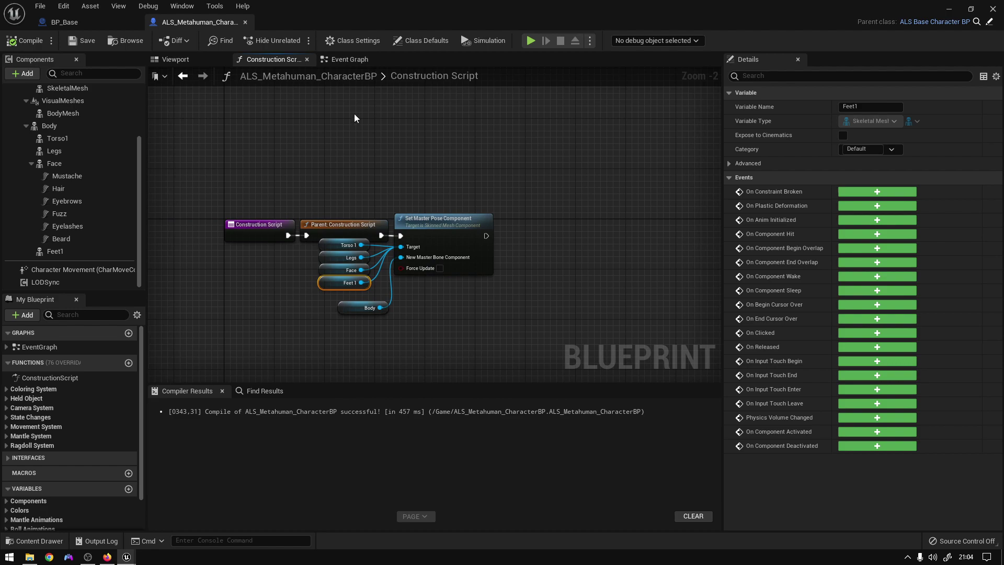
pyautogui.click(347, 60)
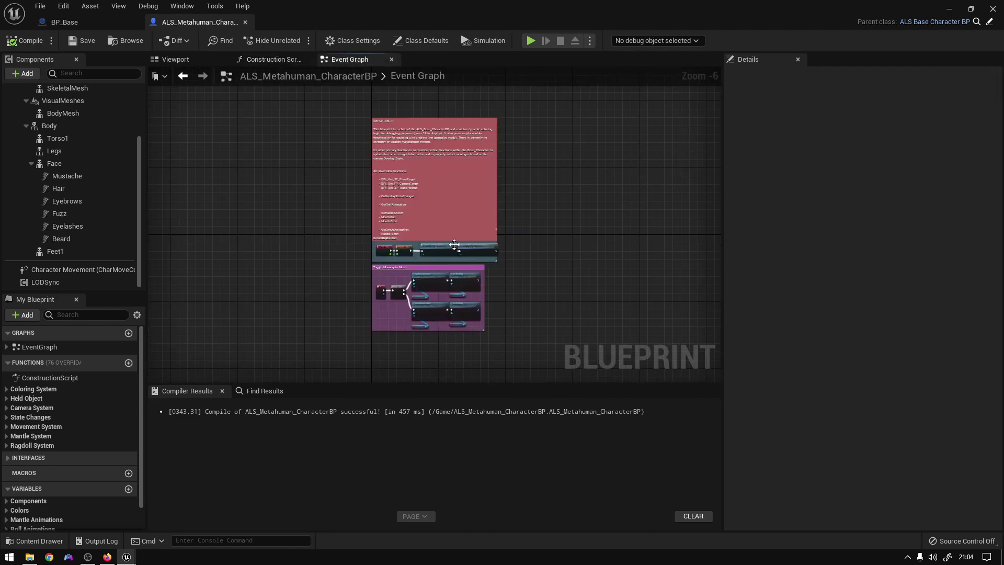
pyautogui.scroll(5, 454, 245)
pyautogui.click(407, 262)
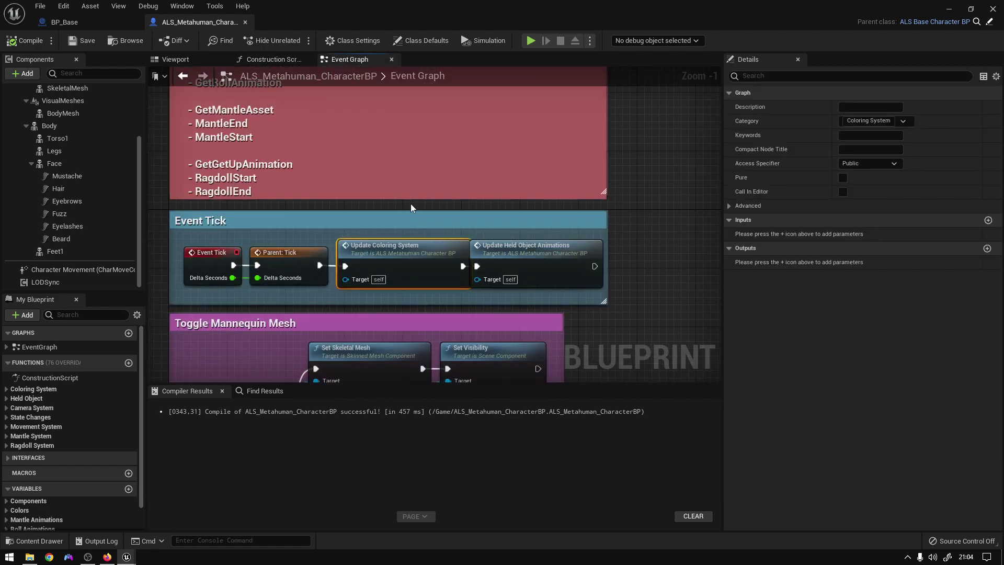
pyautogui.press('Delete')
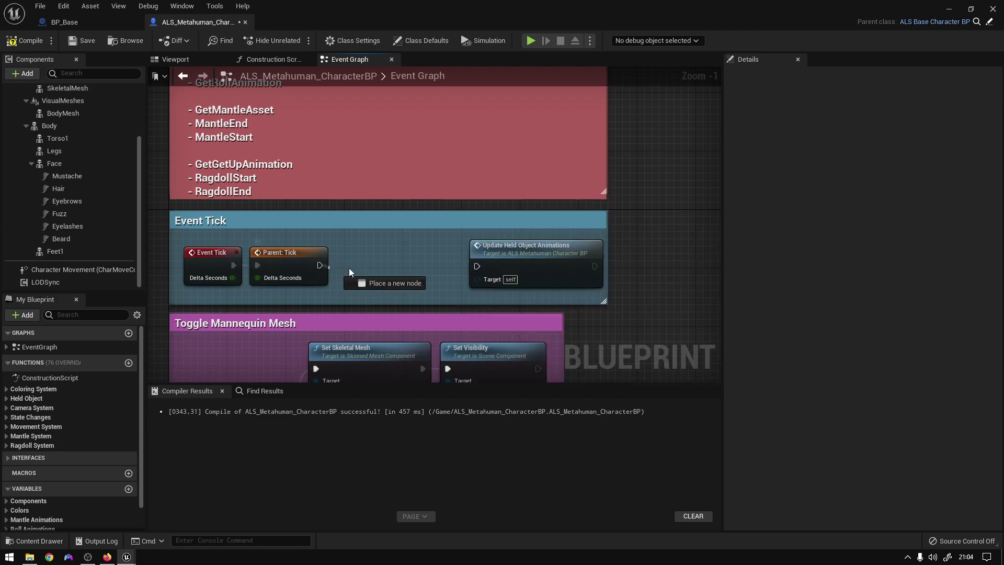
pyautogui.moveTo(349, 272); pyautogui.dragTo(477, 265)
pyautogui.click(29, 42)
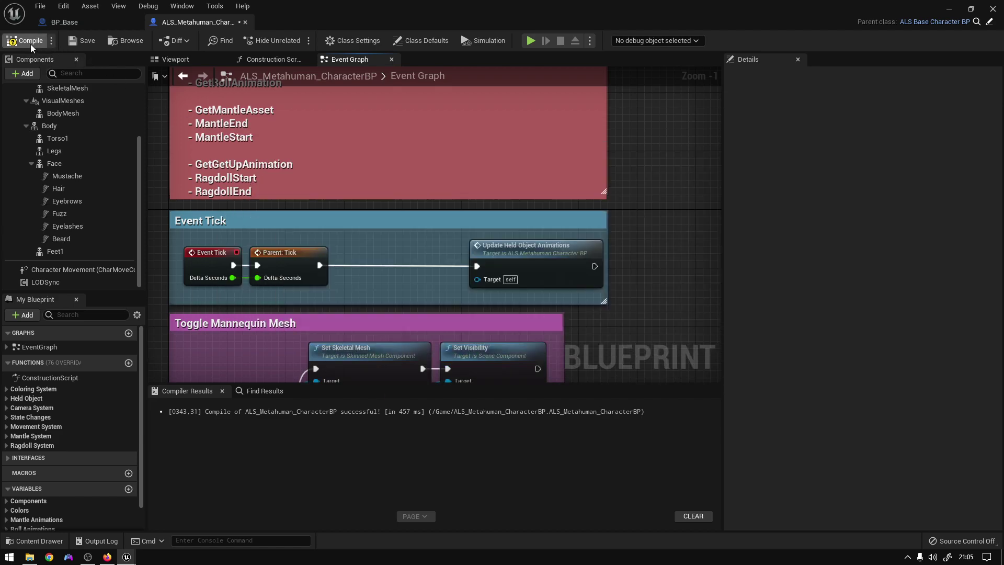
pyautogui.click(74, 42)
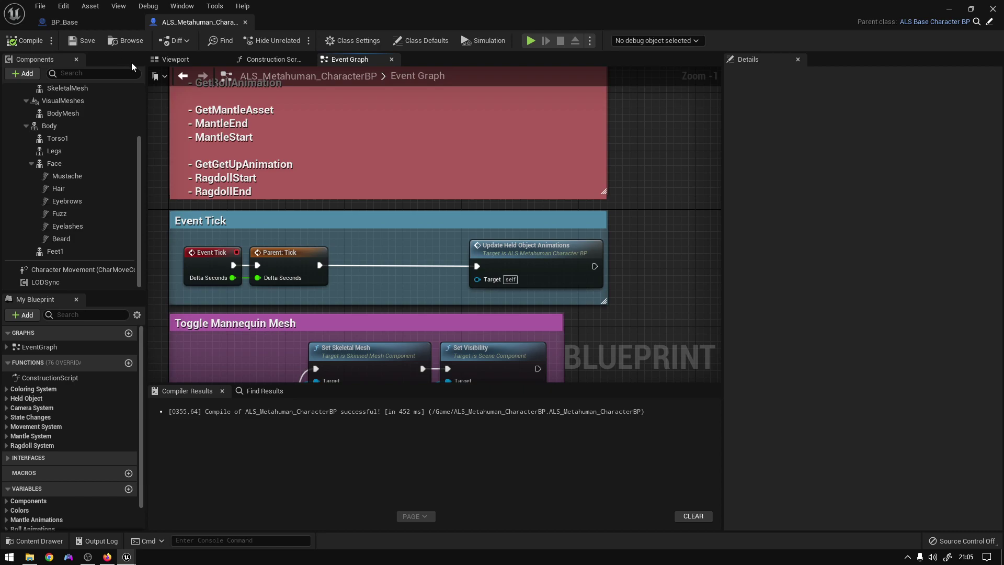
# Close the blueprint editor and set the level's Default Pawn Class to ALS_Metahuman_CharacterBP in the World Settings
pyautogui.click(194, 62)
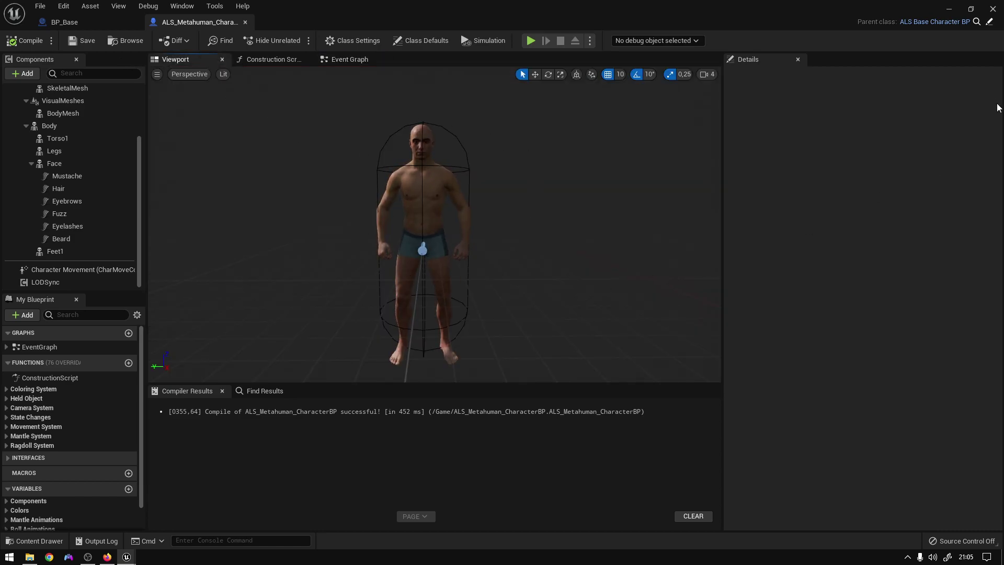
pyautogui.click(993, 9)
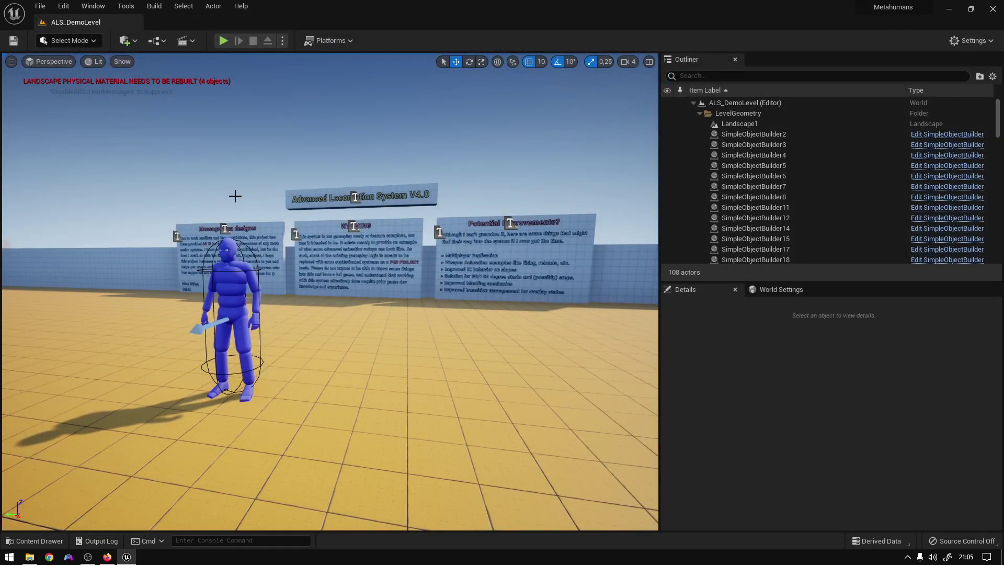
pyautogui.click(790, 291)
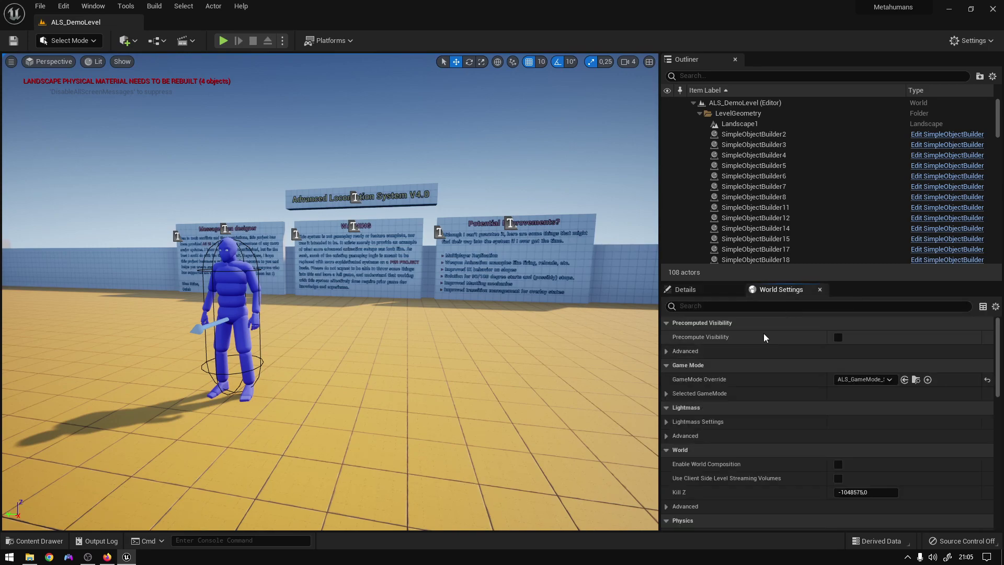
pyautogui.click(666, 393)
pyautogui.click(855, 410)
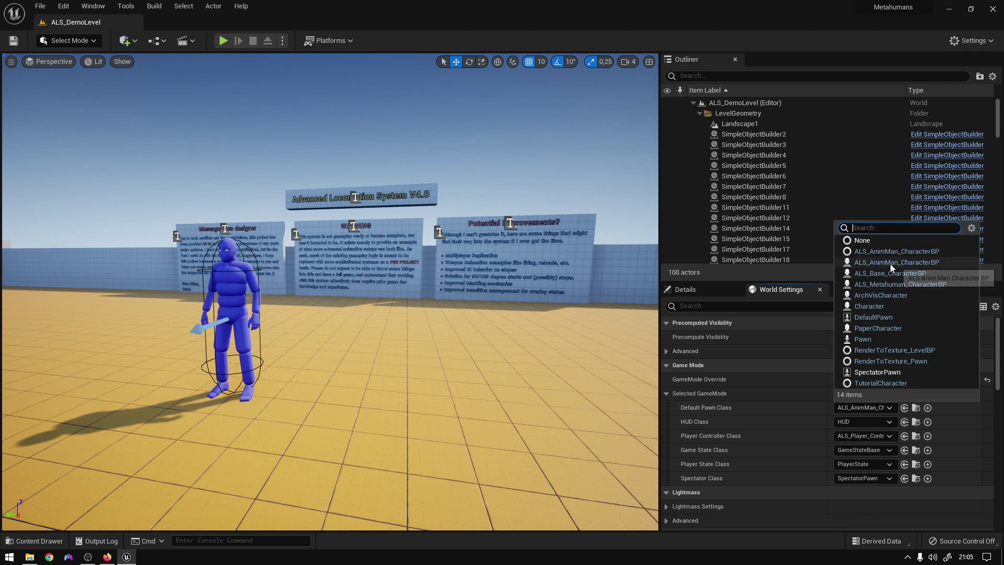
pyautogui.click(896, 284)
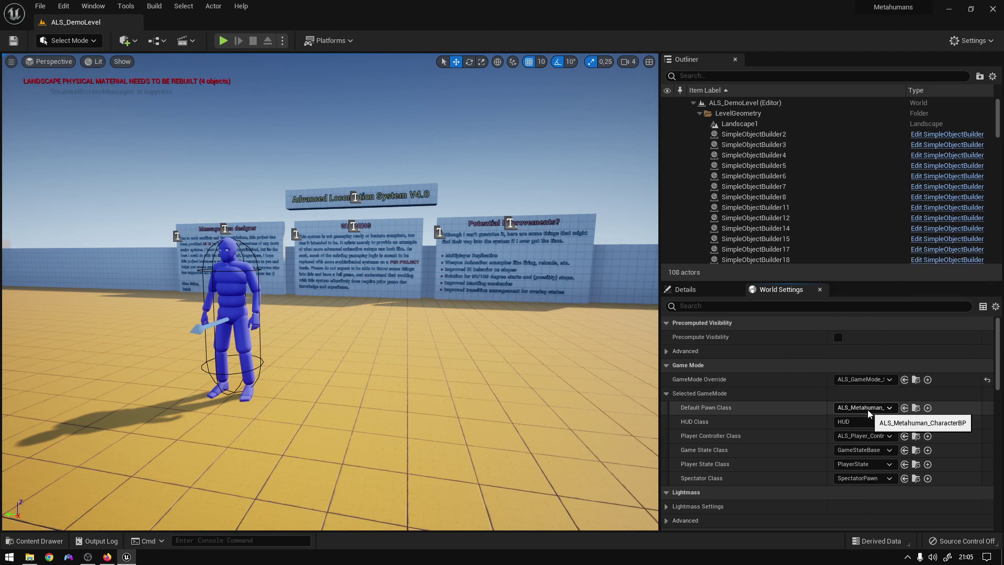
# Replace the ALS_AnimMan_CharacterBP actor in front of the text signs with ALS_Metahuman_CharacterBP from the Content folder
pyautogui.click(241, 271)
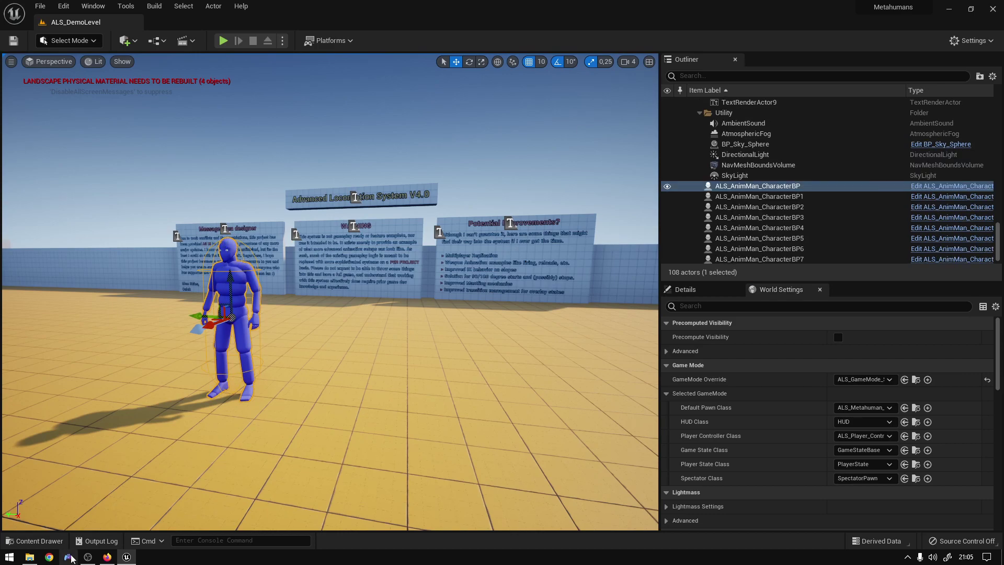
pyautogui.click(37, 540)
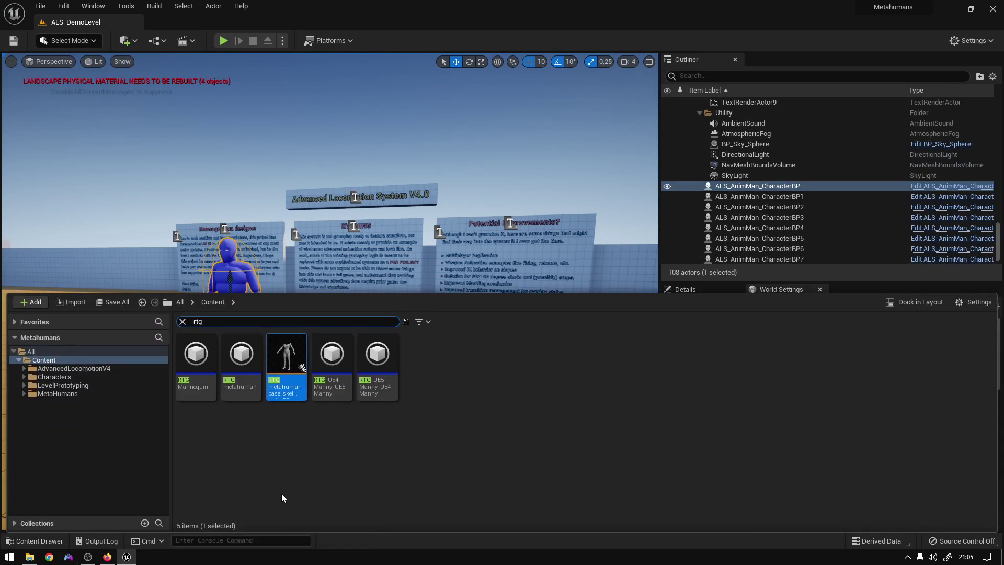
pyautogui.click(183, 322)
pyautogui.click(468, 361)
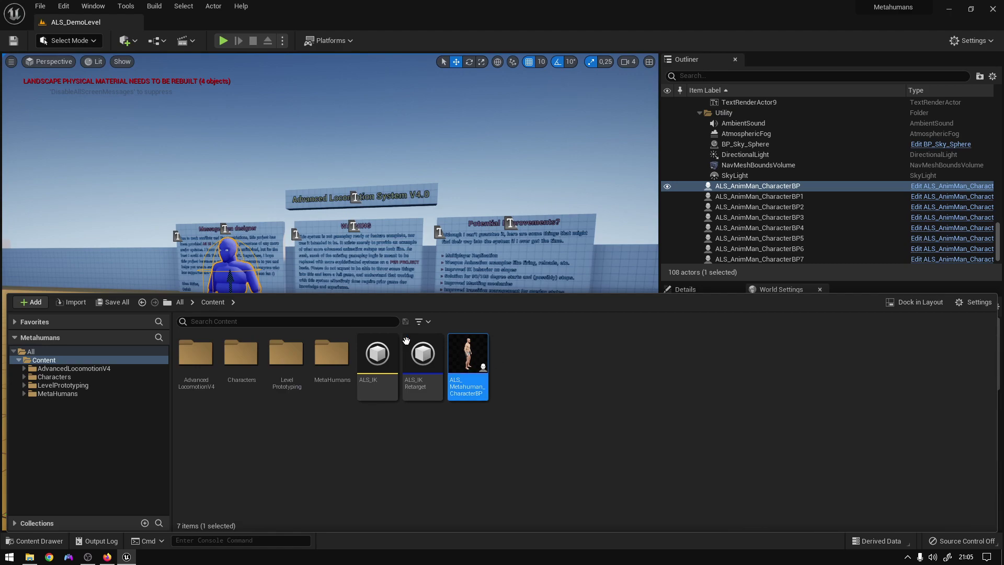
pyautogui.rightClick(233, 253)
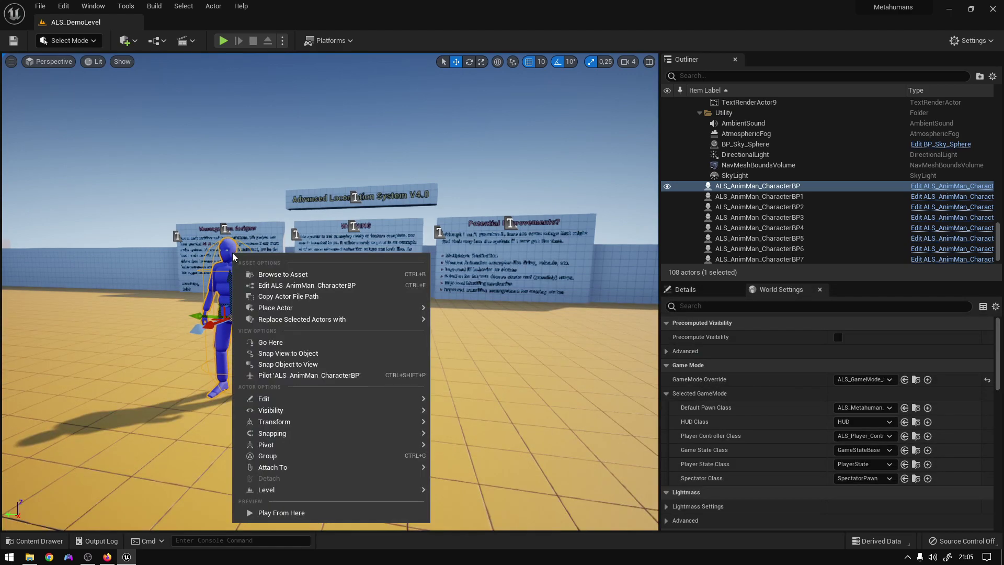
pyautogui.moveTo(381, 320)
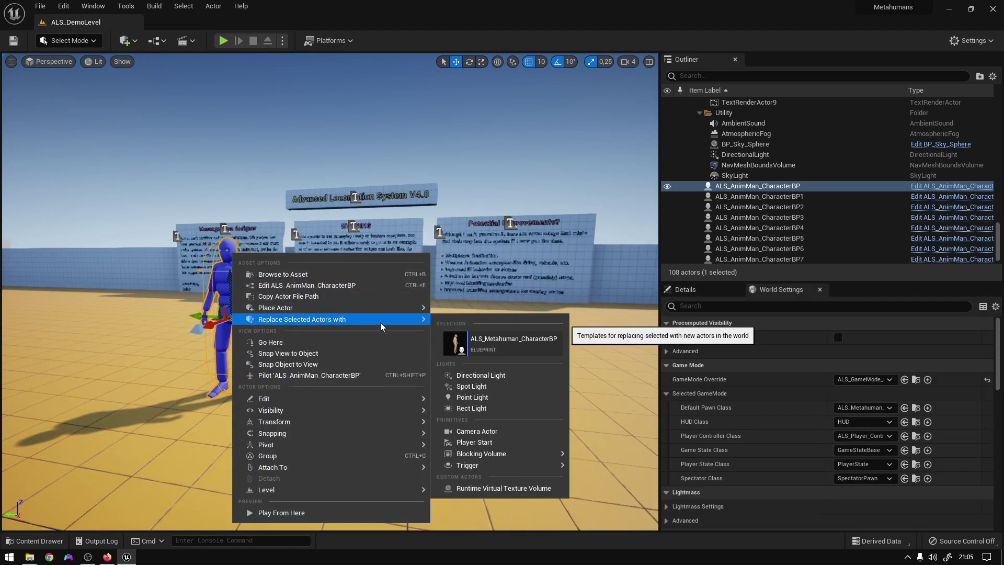
pyautogui.click(507, 350)
# Set Auto Possess Player to Player 0 for the replaced character and save the level
pyautogui.click(698, 289)
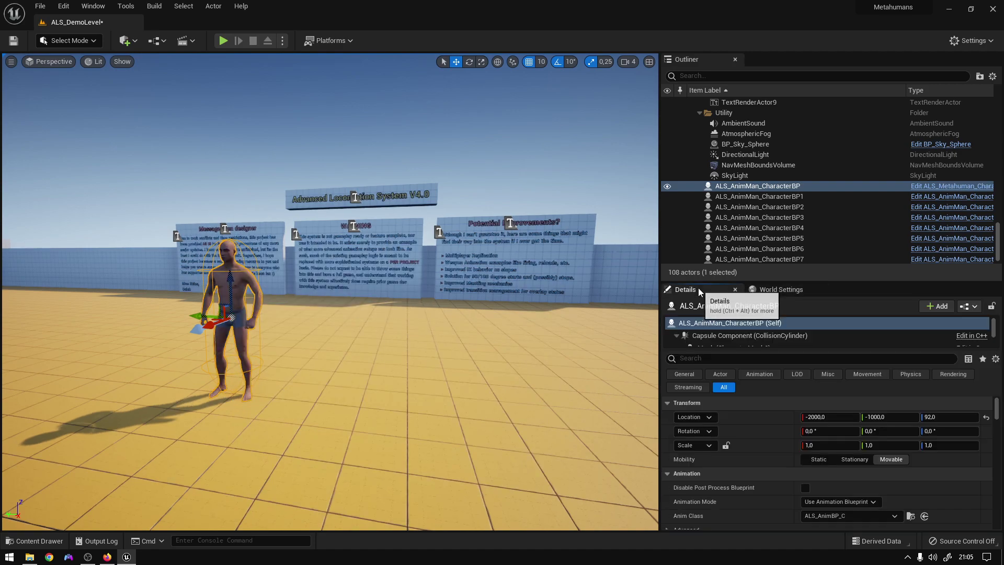
pyautogui.click(734, 361)
pyautogui.write('po')
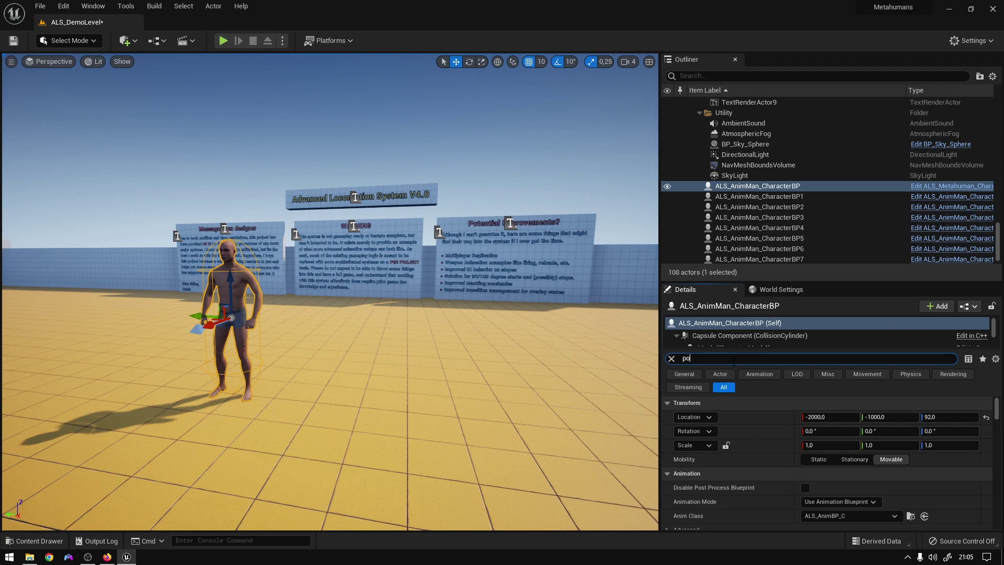
pyautogui.write('ss')
pyautogui.click(830, 416)
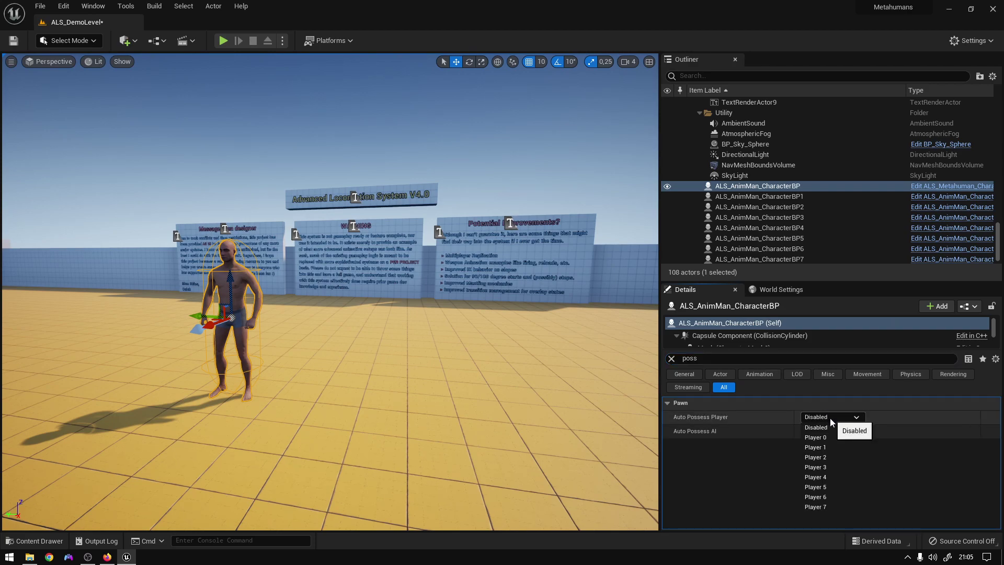
pyautogui.click(827, 439)
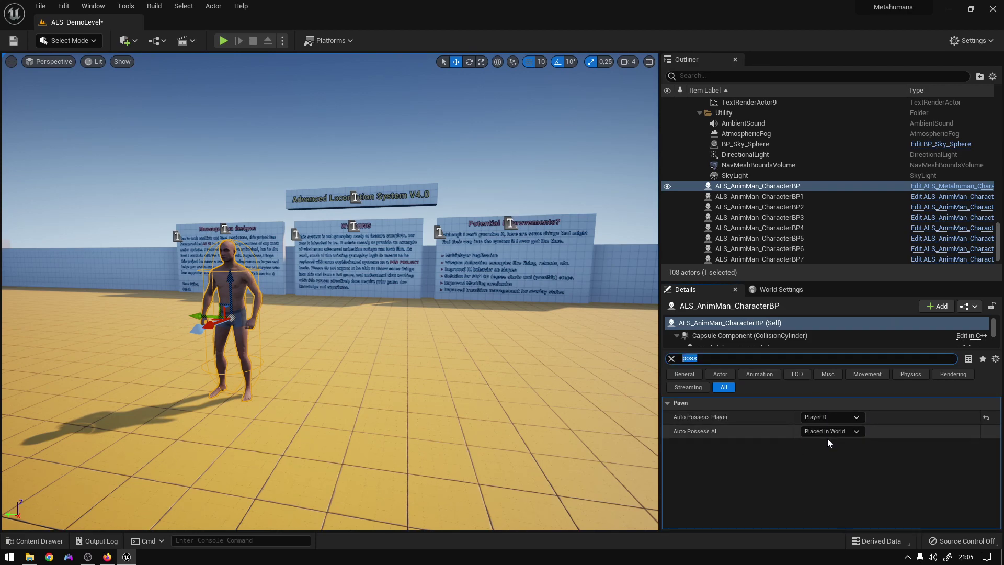
pyautogui.click(14, 40)
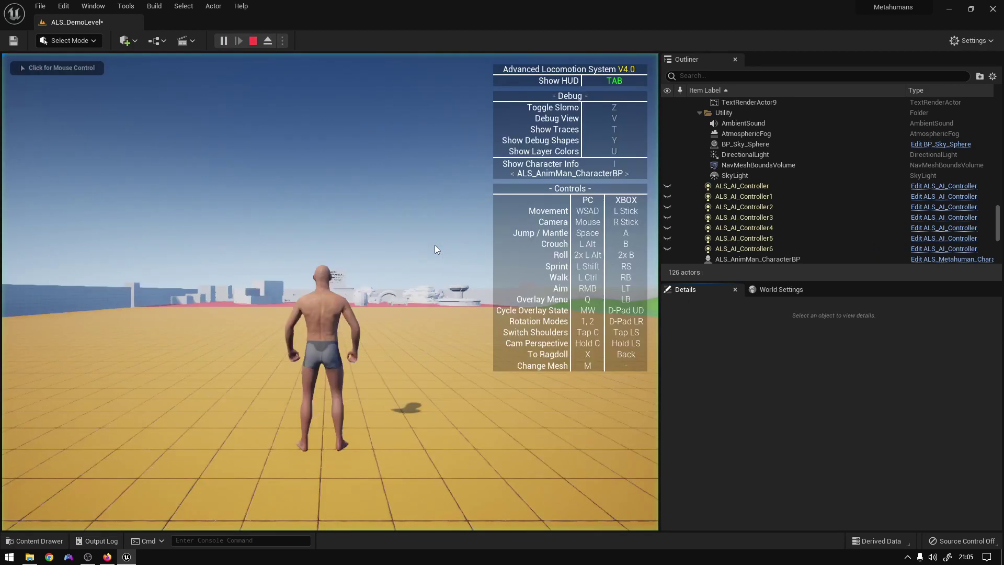
# Play the level and test the MetaHuman's running, jumping and mantling on the blue wall
pyautogui.click(435, 245)
pyautogui.press('w')
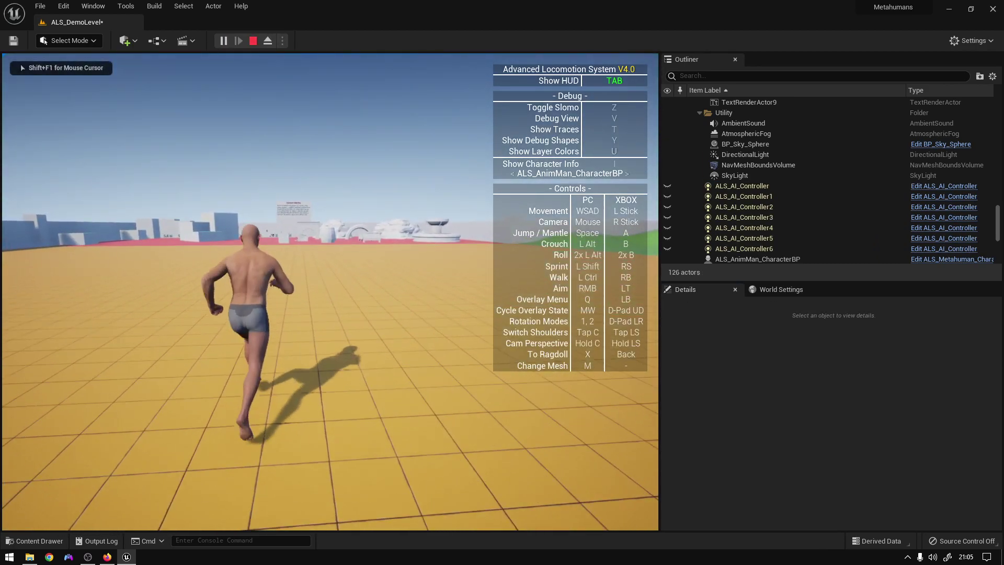
pyautogui.press('w')
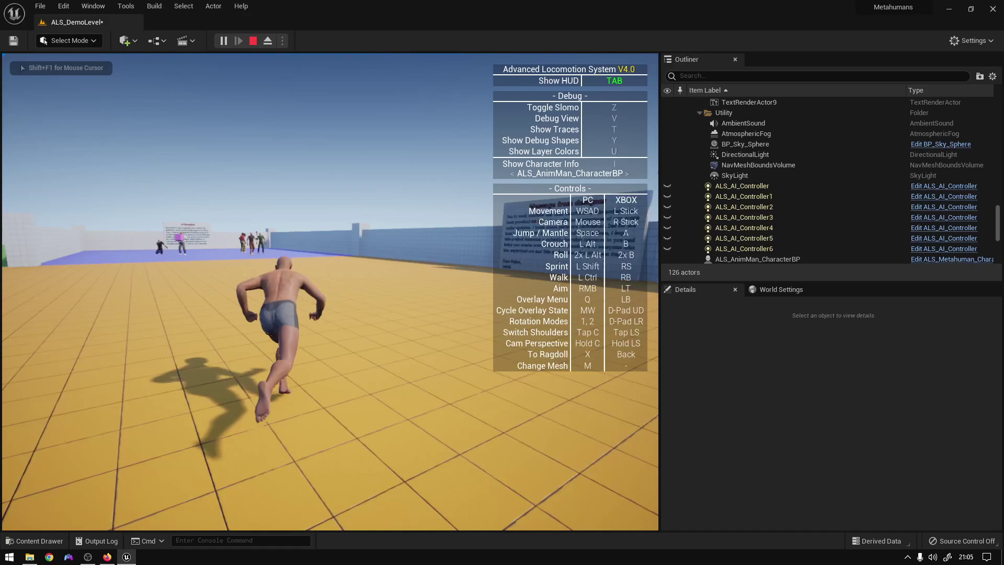
pyautogui.press('space')
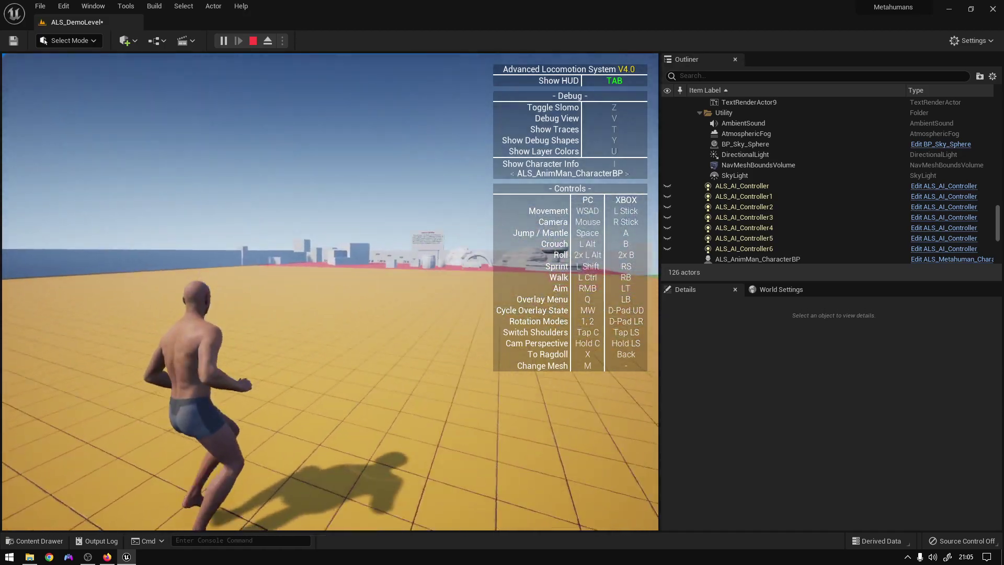
pyautogui.press('space')
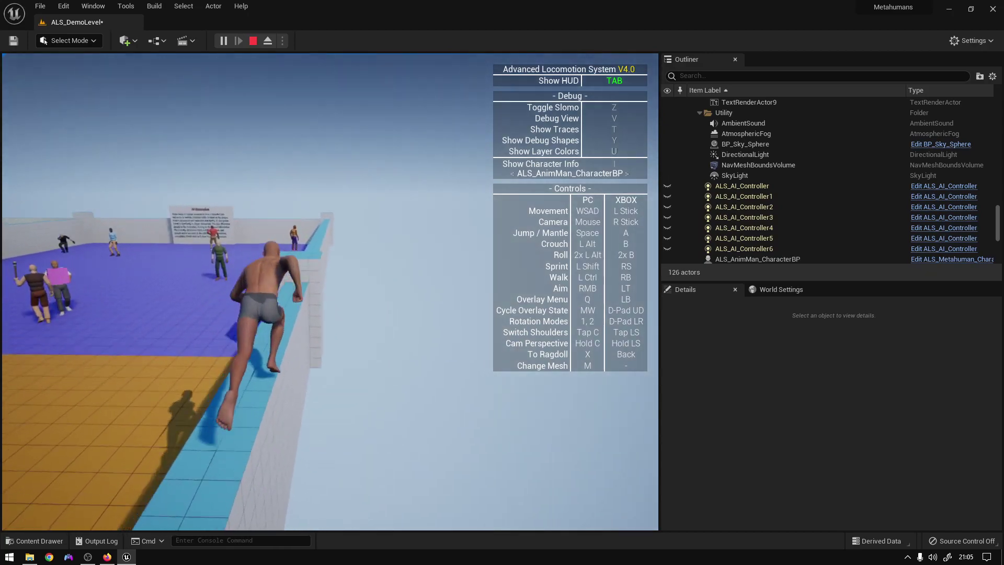
pyautogui.press('space')
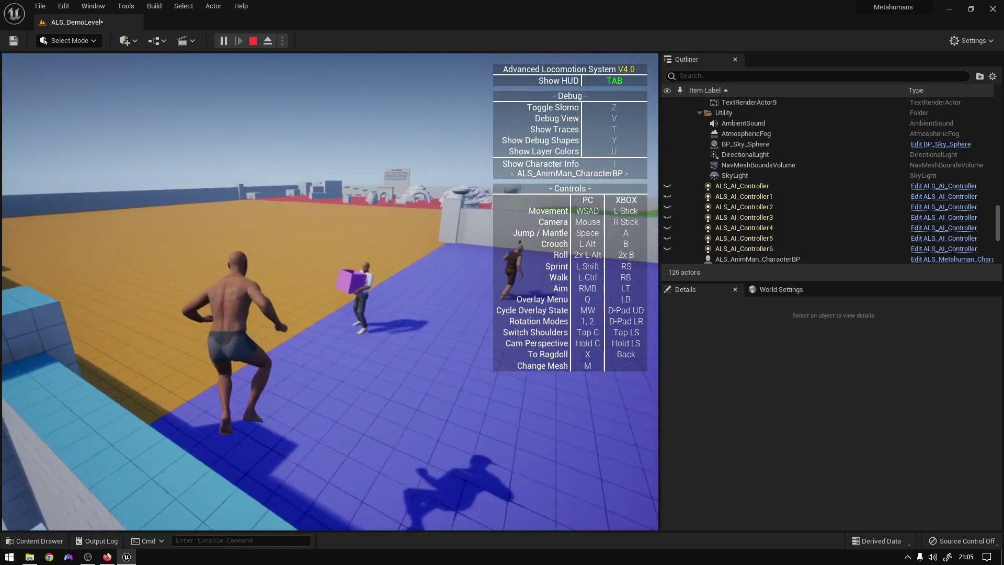
# Switch the character's overlay state to a pistol and check its movement and aiming poses from different angles
pyautogui.press('q')
pyautogui.scroll(-3, 373, 351)
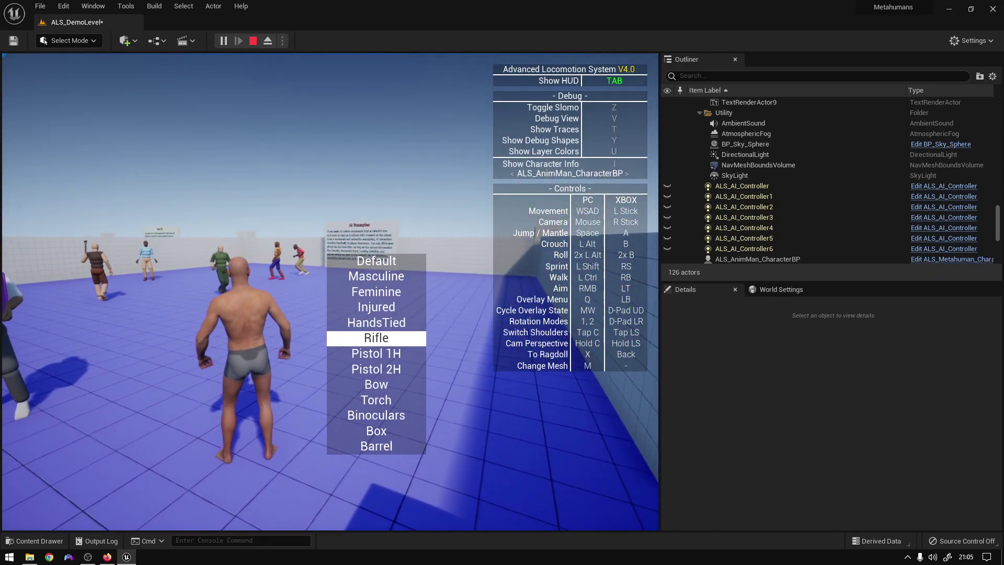
pyautogui.press('s')
pyautogui.press('alt')
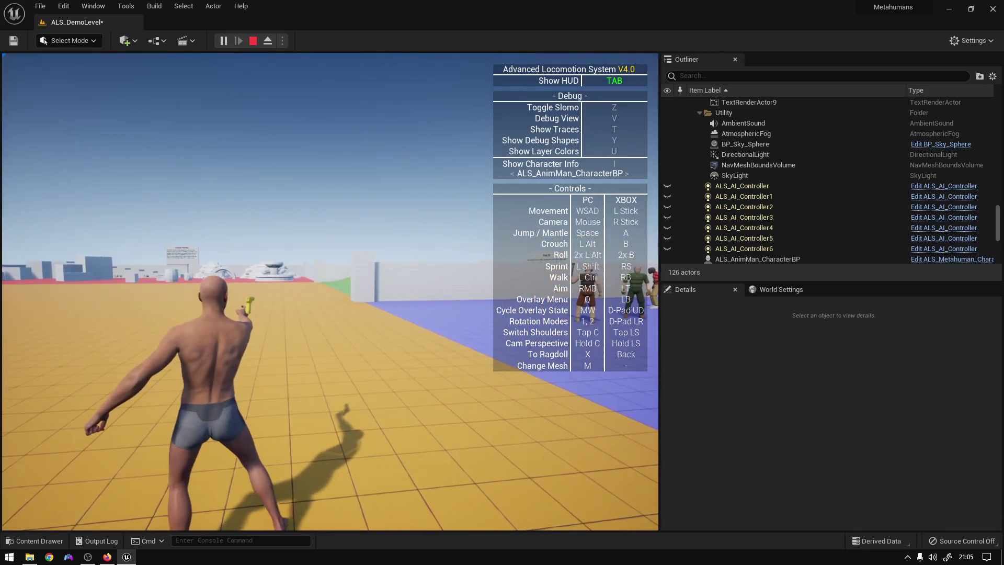
pyautogui.press('v')
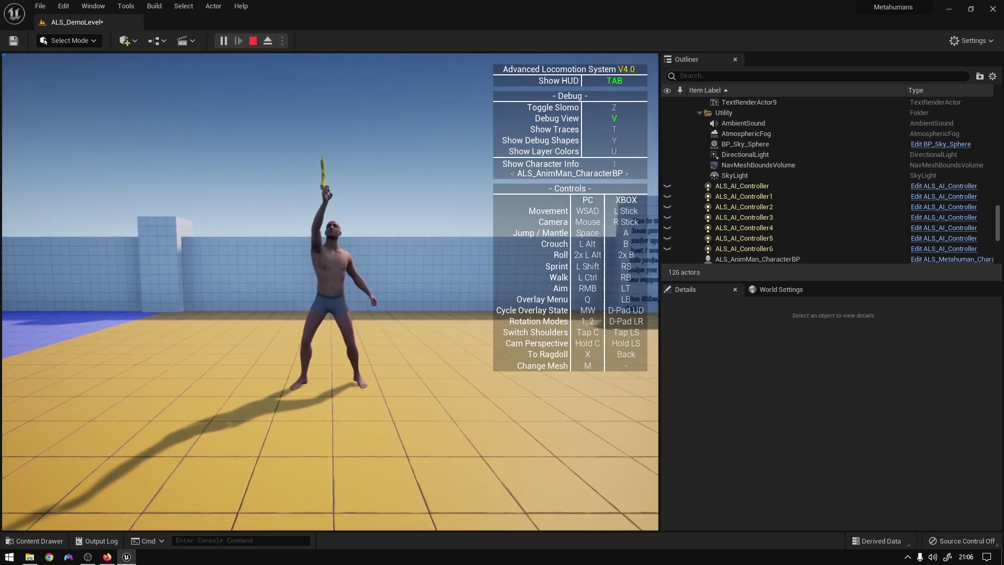
pyautogui.press('v')
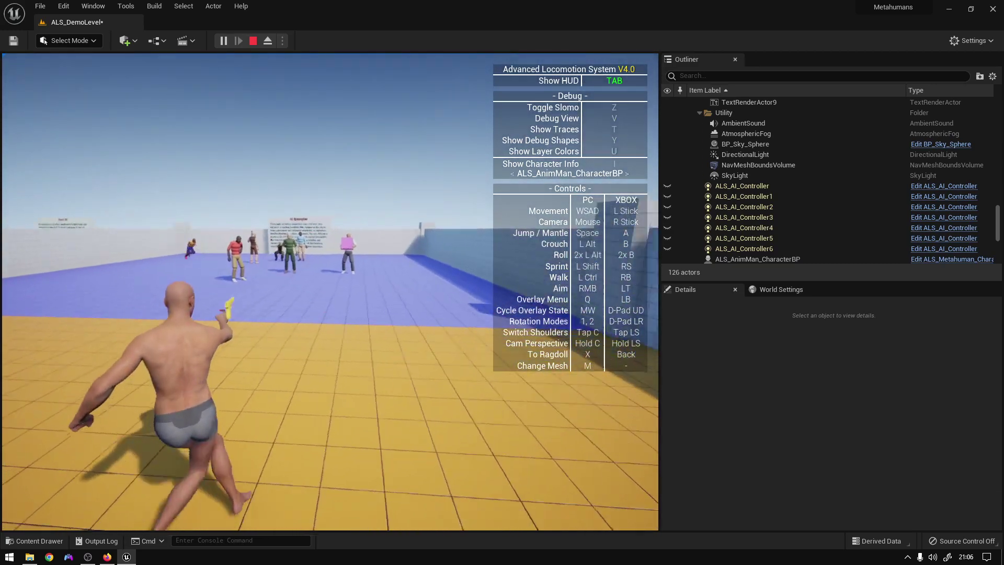
# Run and jump with the armed character across the yellow floor and the green uneven terrain to check its locomotion
pyautogui.press('w')
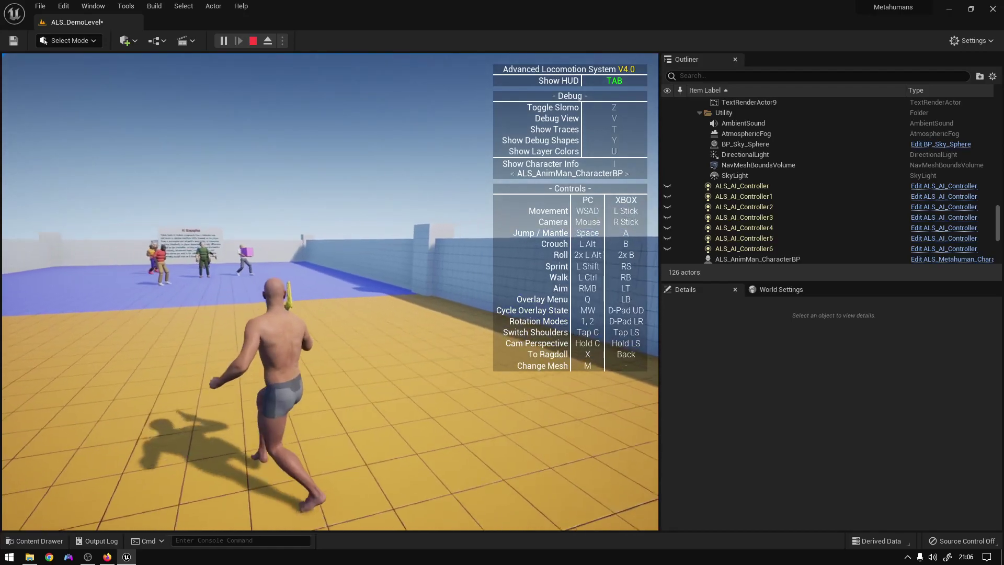
pyautogui.press('w')
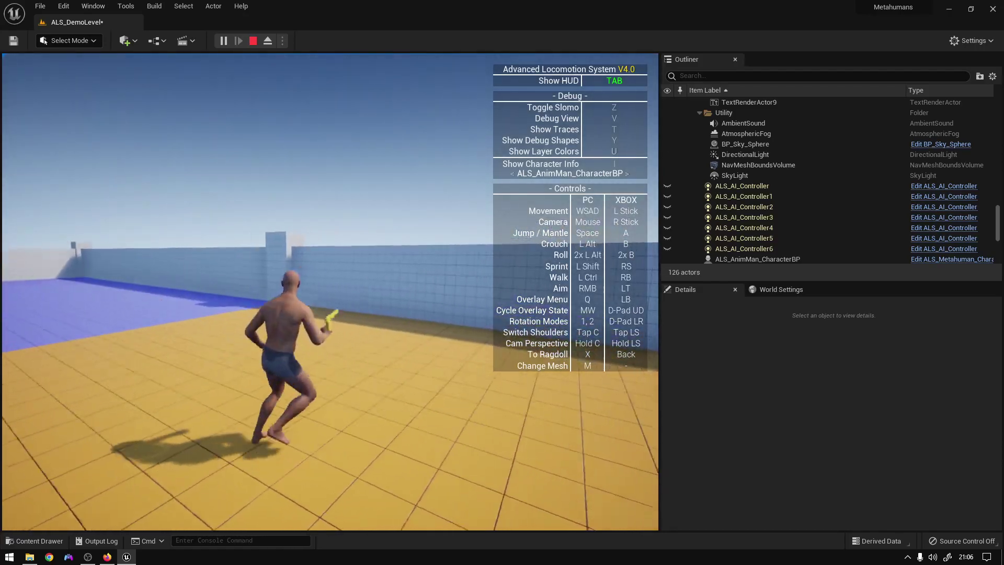
pyautogui.press('w')
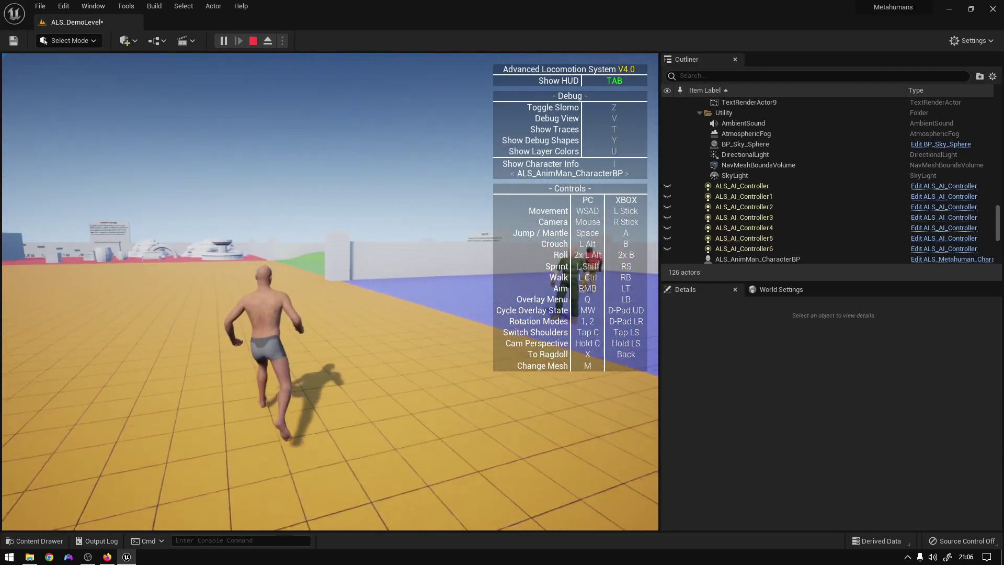
pyautogui.press('space')
pyautogui.press('w')
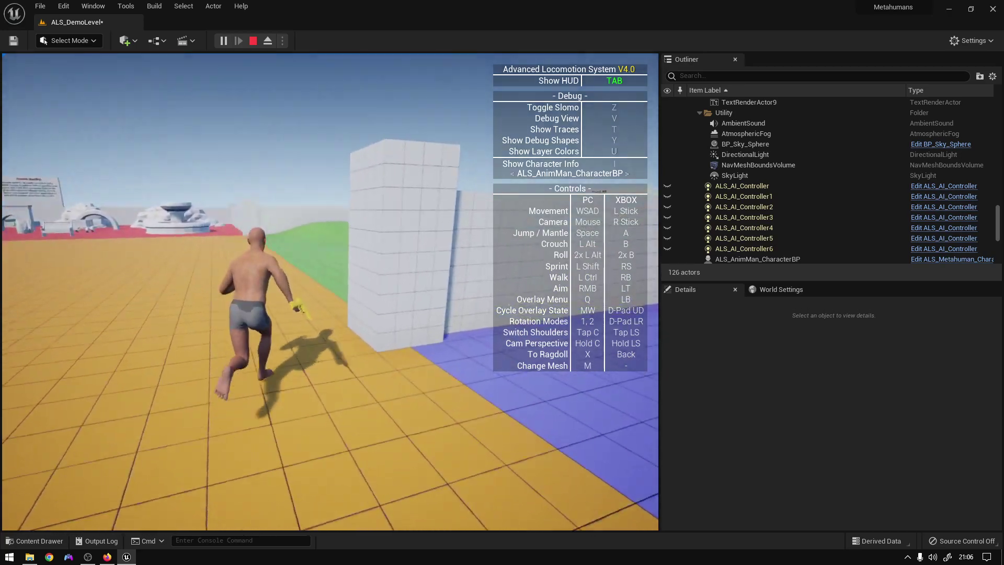
pyautogui.press('w')
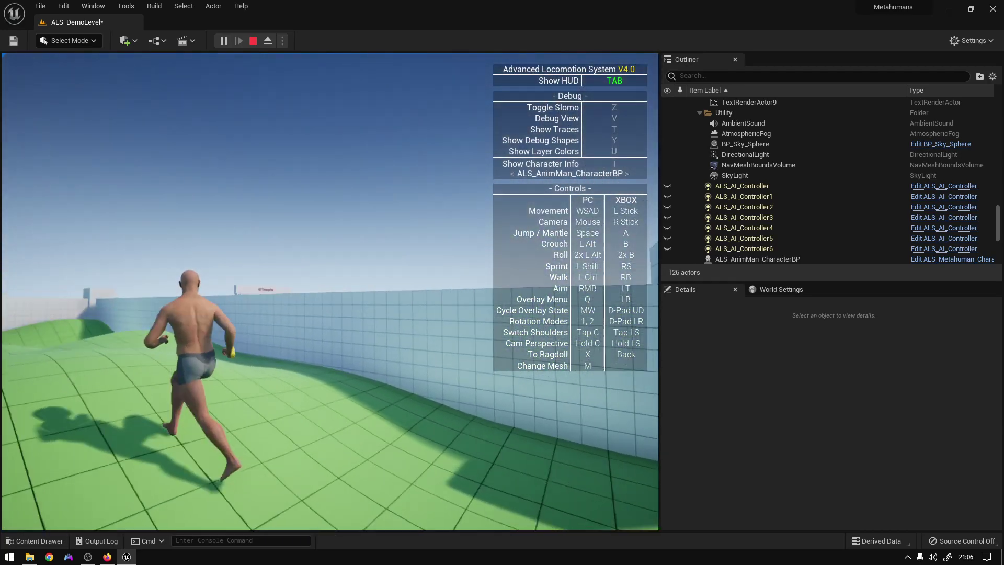
pyautogui.press('w')
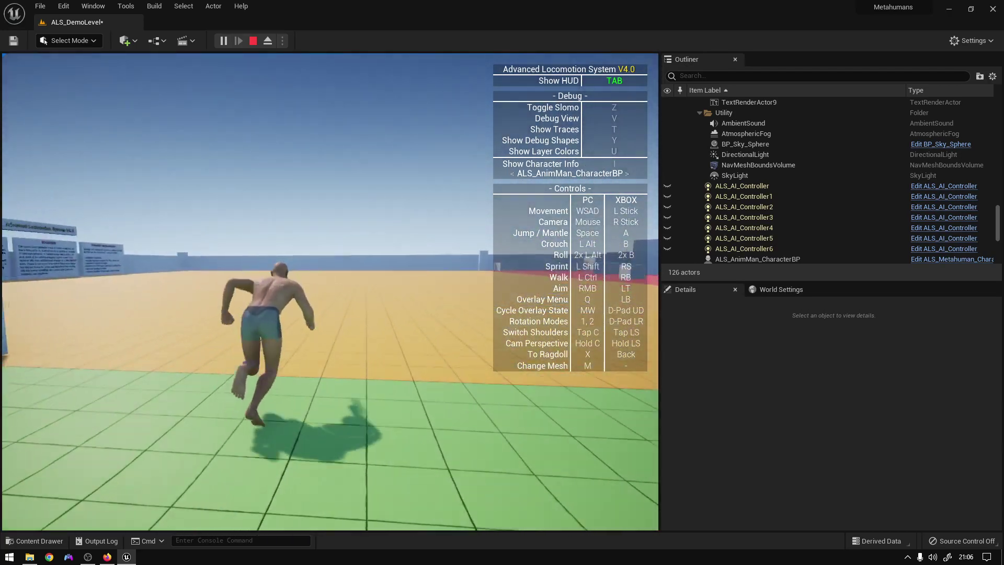
# Stop the play session, search the project content for "mantle" and open the Mantle_2m vector curve
pyautogui.press('Escape')
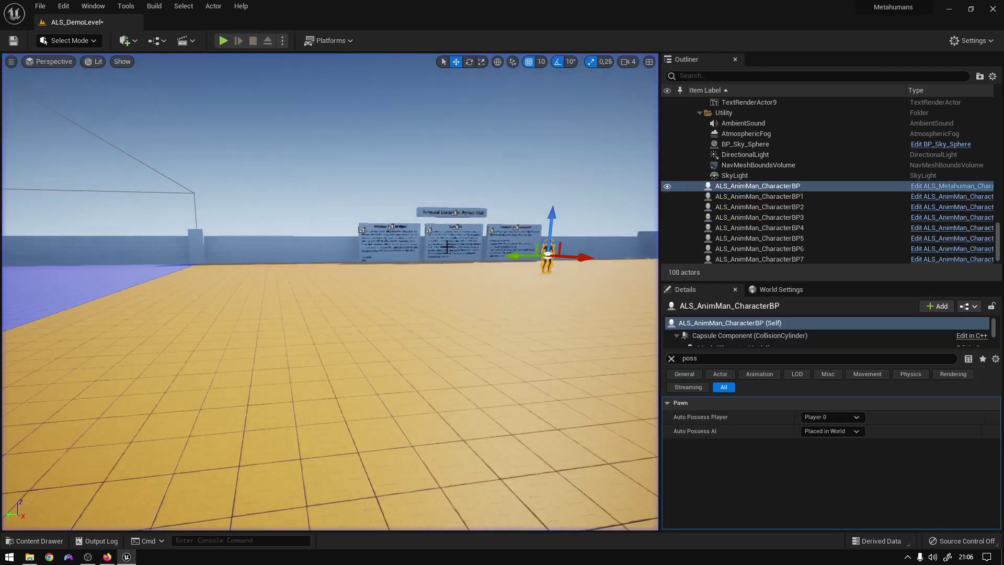
pyautogui.moveTo(435, 253); pyautogui.dragTo(481, 230, button='right')
pyautogui.press('w')
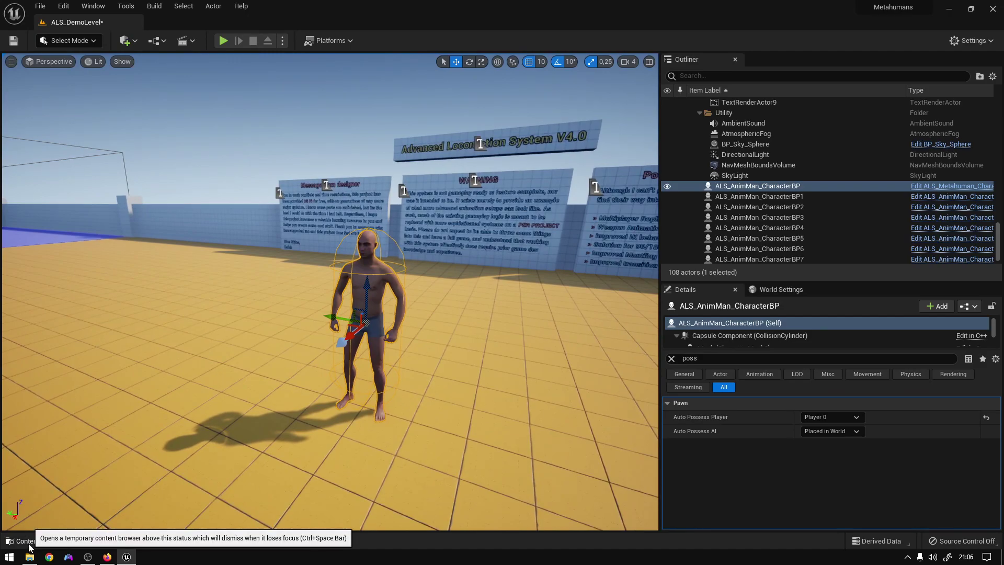
pyautogui.click(34, 541)
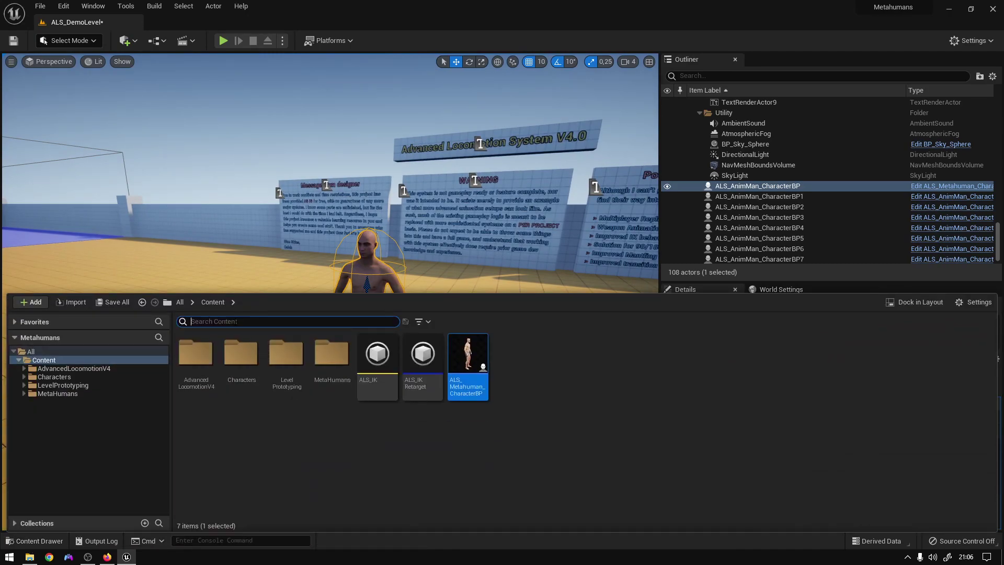
pyautogui.write('mantle')
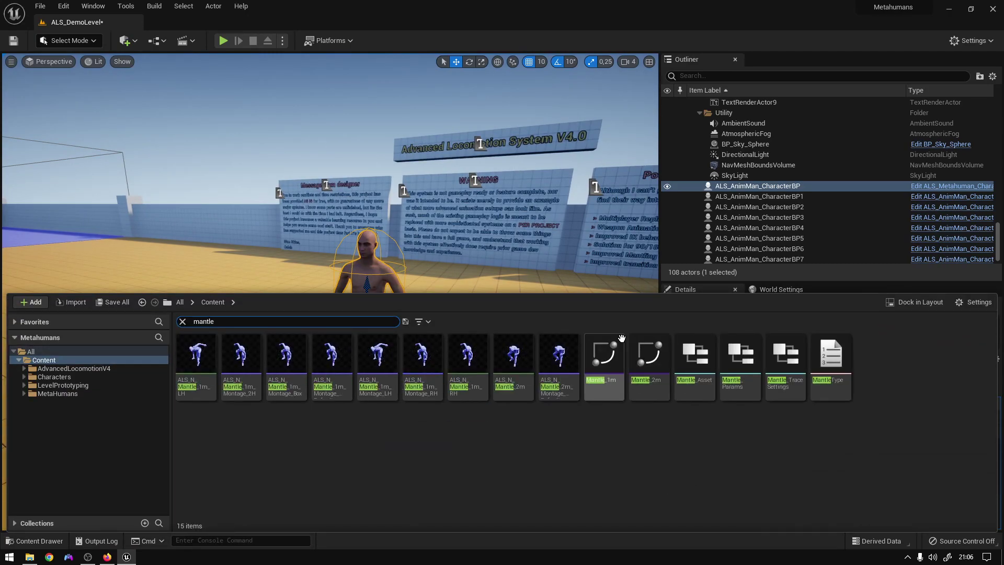
pyautogui.click(606, 359)
pyautogui.doubleClick(649, 359)
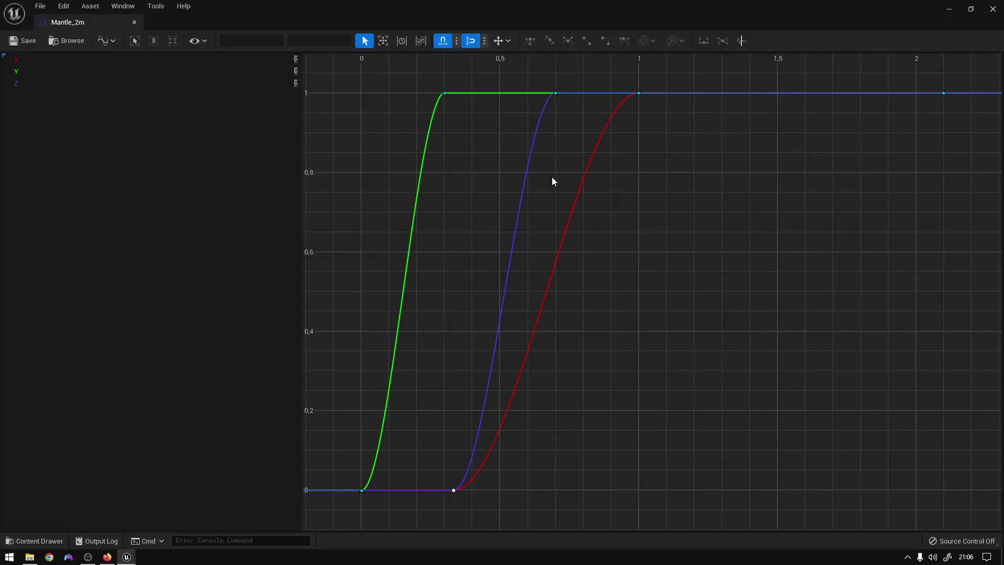
# Raise Mantle_2m's Y key at 0.3, Z key at 0.7 and X key at 1.0 to 1.05, and close the curve
pyautogui.moveTo(445, 93); pyautogui.dragTo(447, 74)
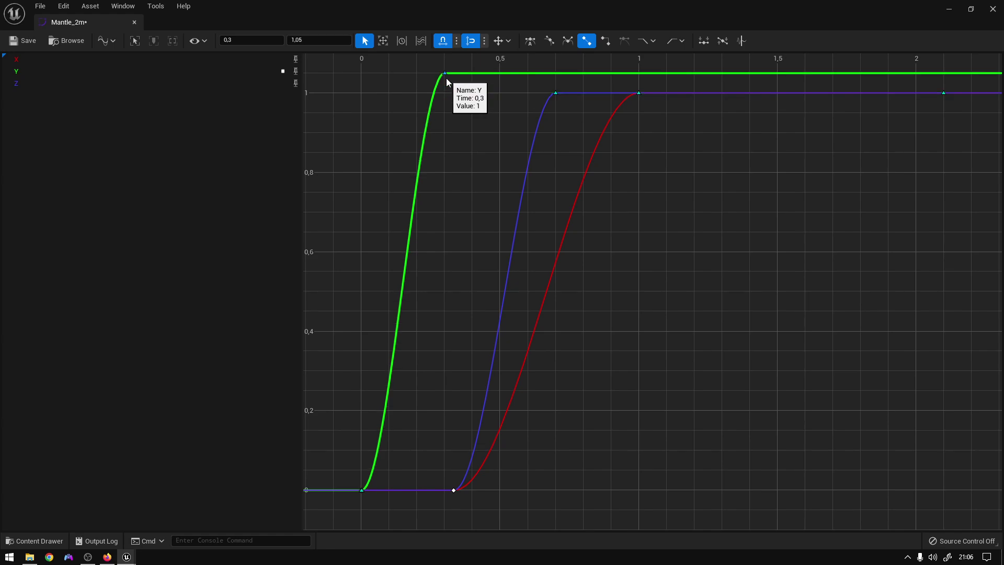
pyautogui.moveTo(556, 93); pyautogui.dragTo(555, 73)
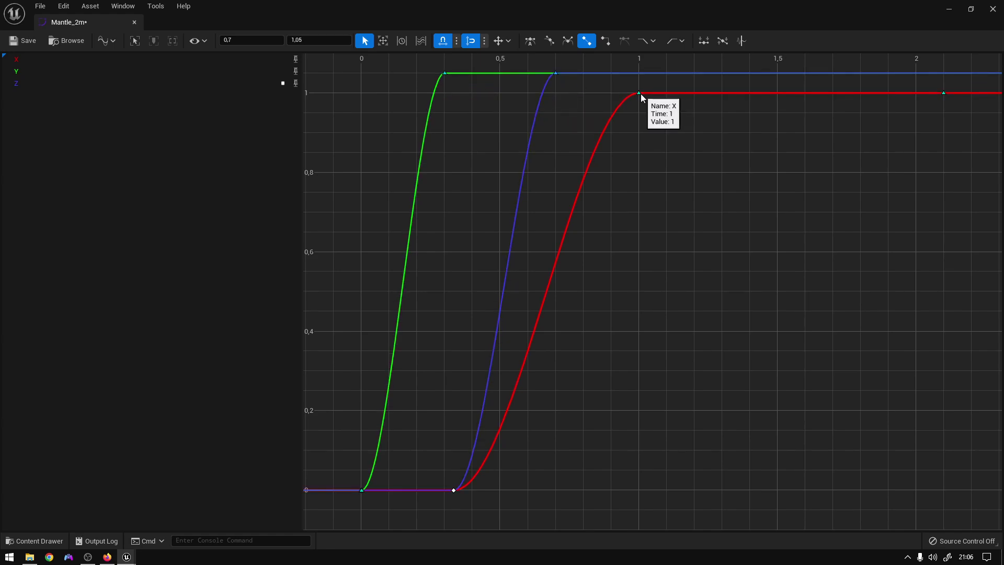
pyautogui.moveTo(639, 92); pyautogui.dragTo(640, 74)
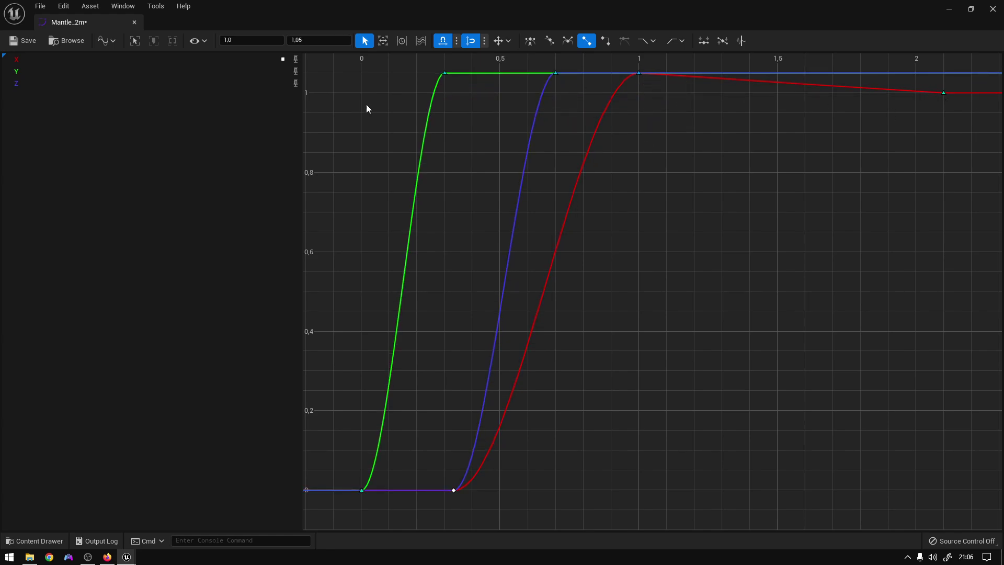
pyautogui.click(135, 23)
# In the Mantle_1m curve, raise the Y key at 0.4, Z key at 0.6 and X key at 0.7 to 1.05, and save it
pyautogui.click(36, 541)
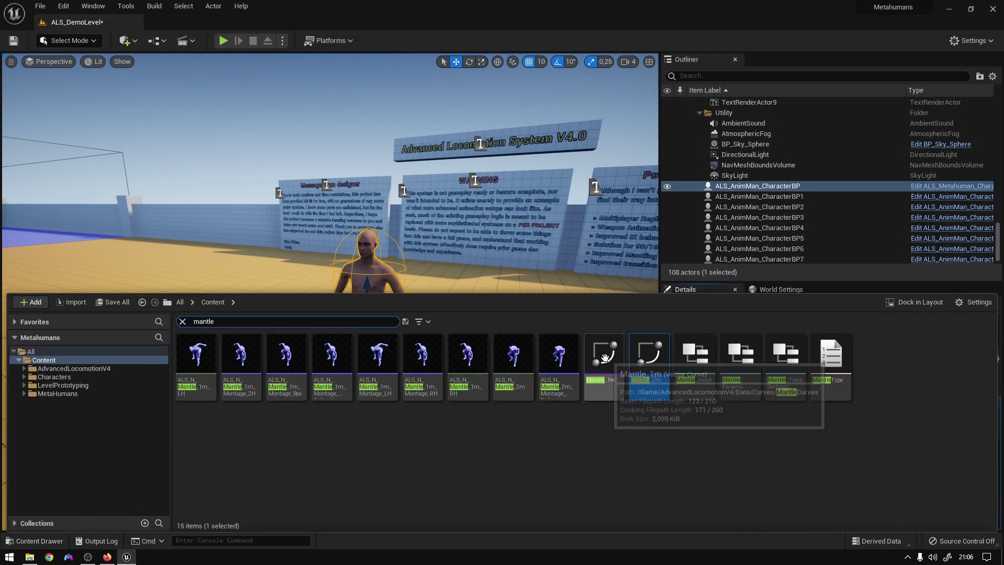
pyautogui.doubleClick(649, 355)
pyautogui.moveTo(595, 93); pyautogui.dragTo(600, 84)
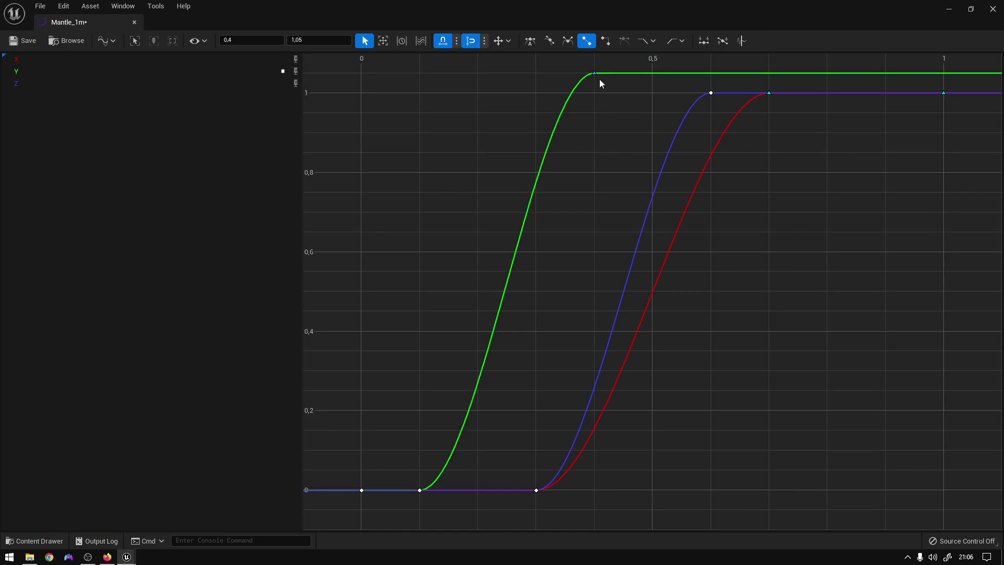
pyautogui.moveTo(712, 93); pyautogui.dragTo(714, 77)
pyautogui.moveTo(774, 94); pyautogui.dragTo(771, 80)
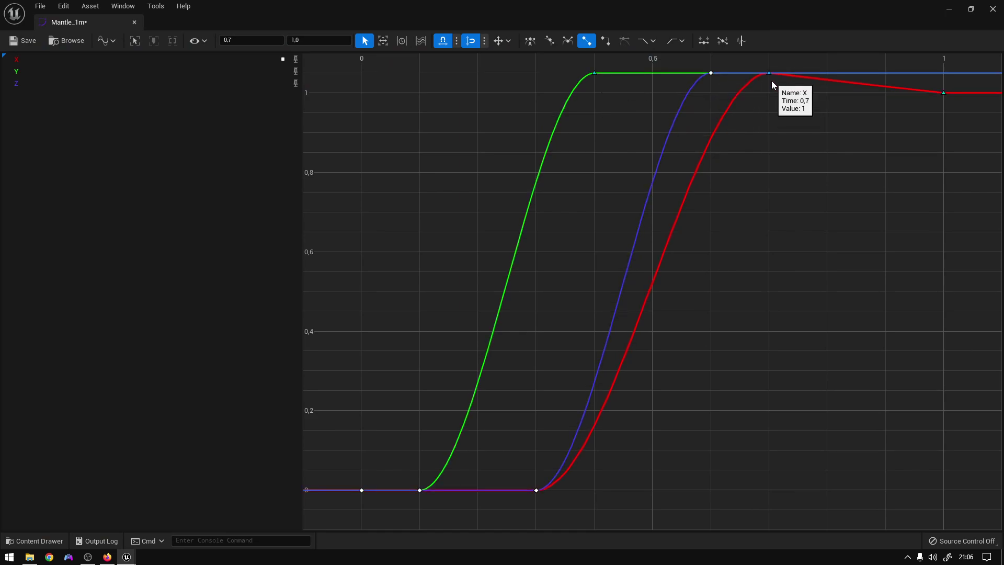
pyautogui.click(29, 41)
pyautogui.click(134, 22)
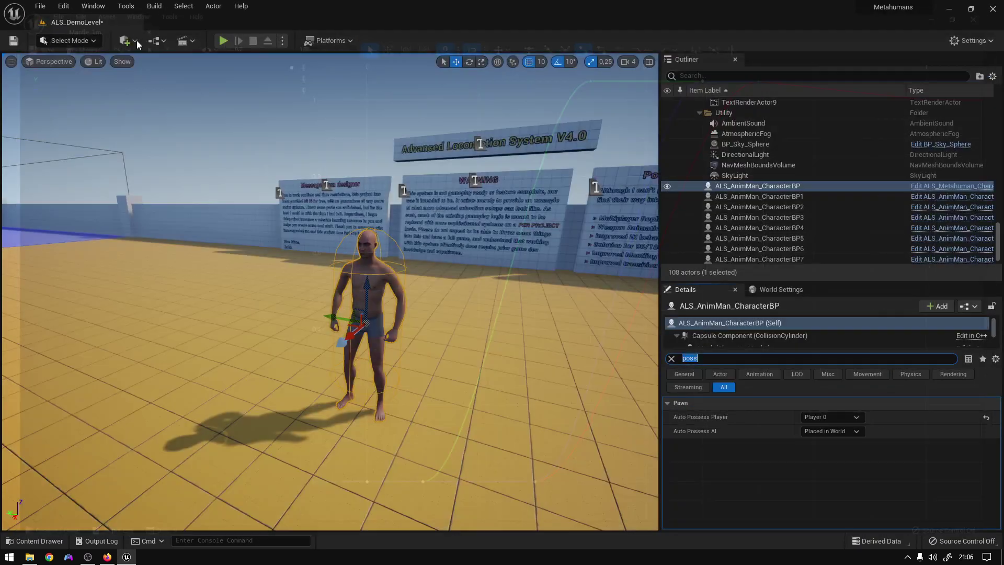
# Play the level and test the MetaHuman's mantling and jumping on the blue walls and raised blocks
pyautogui.click(224, 40)
pyautogui.press('w')
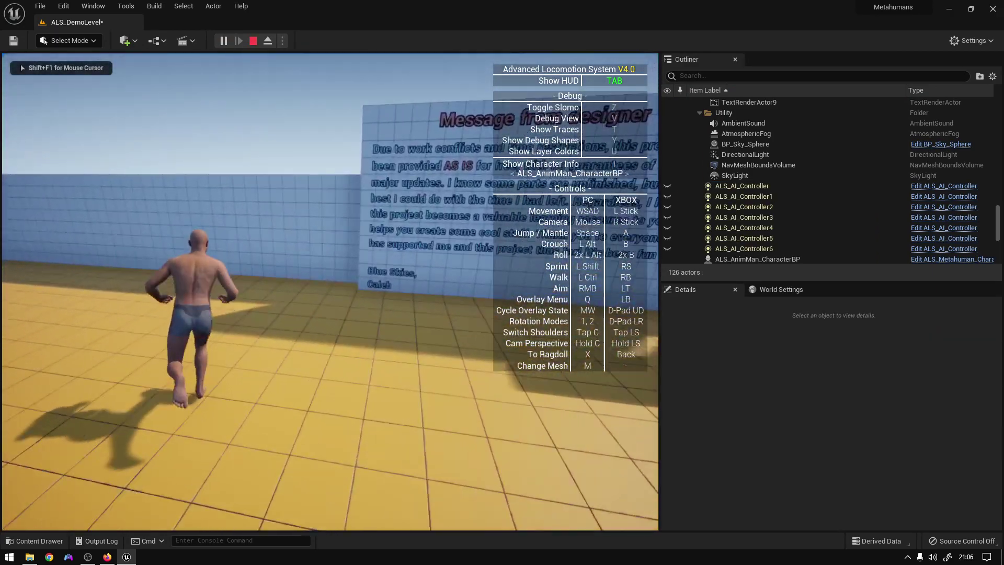
pyautogui.press('space')
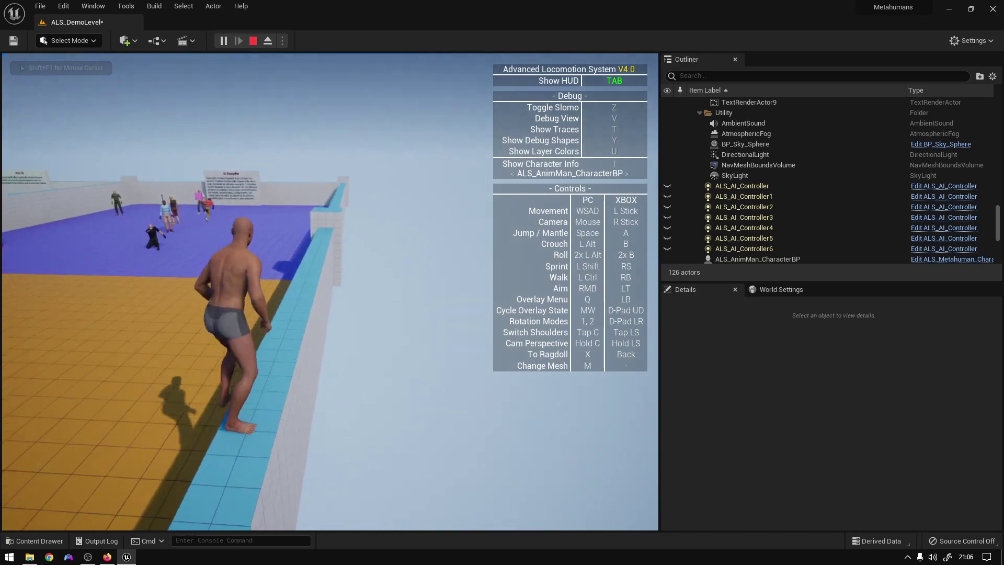
pyautogui.press('space')
pyautogui.press('space')
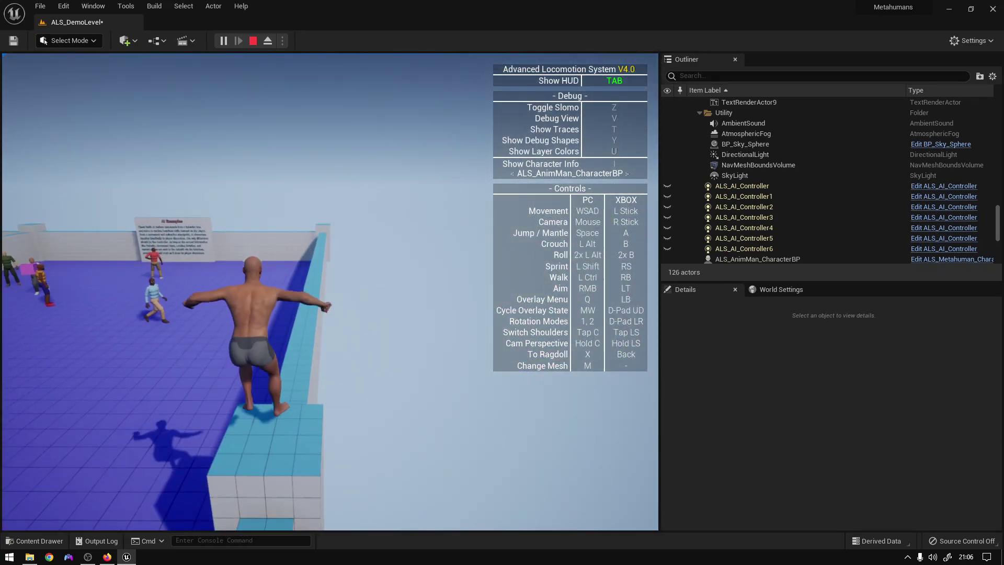
pyautogui.press('space')
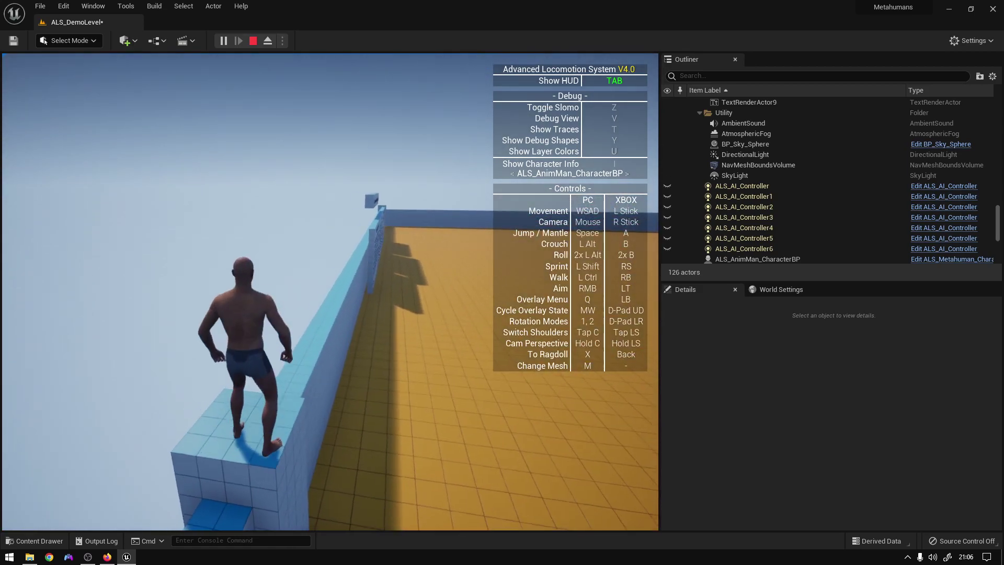
pyautogui.press('space')
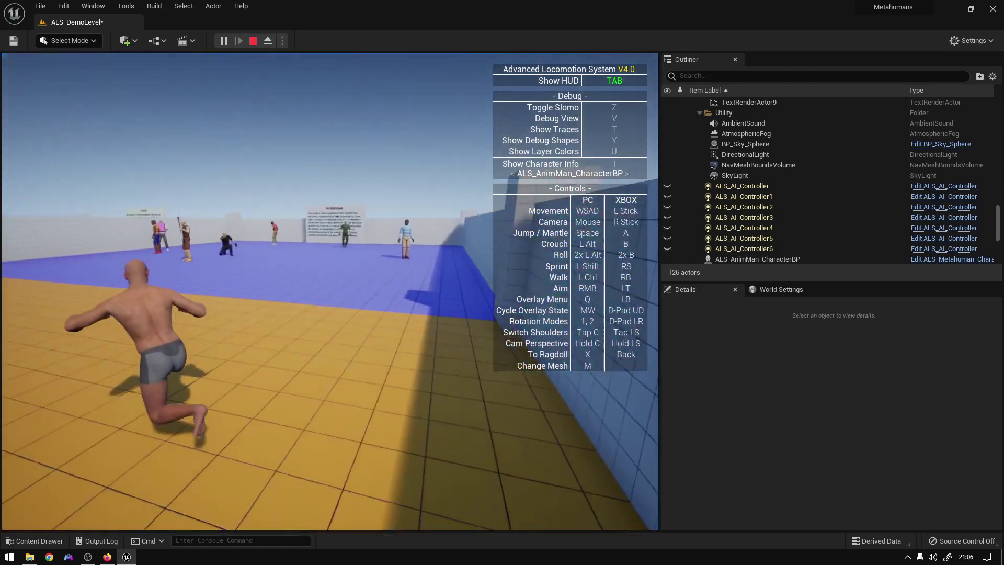
pyautogui.press('a')
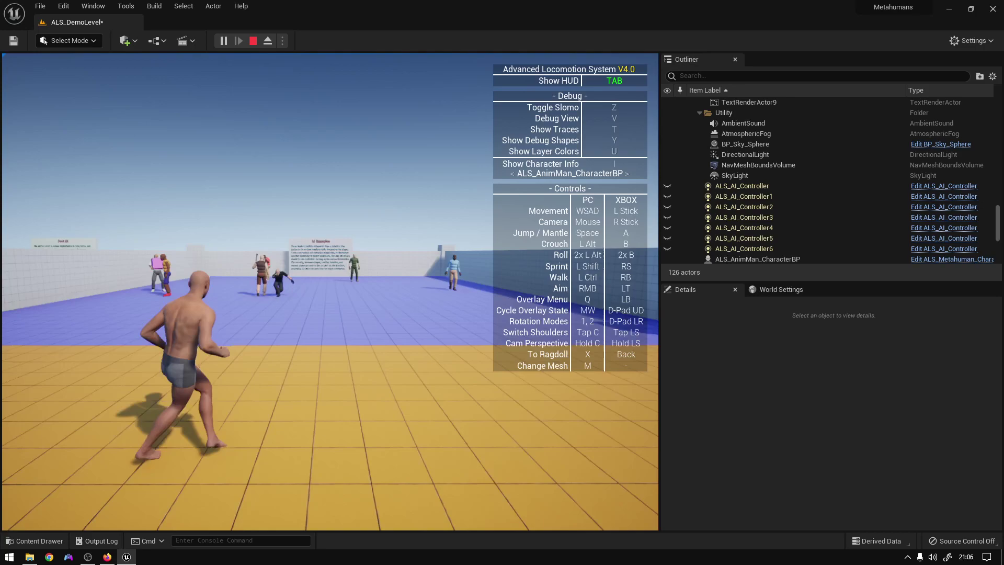